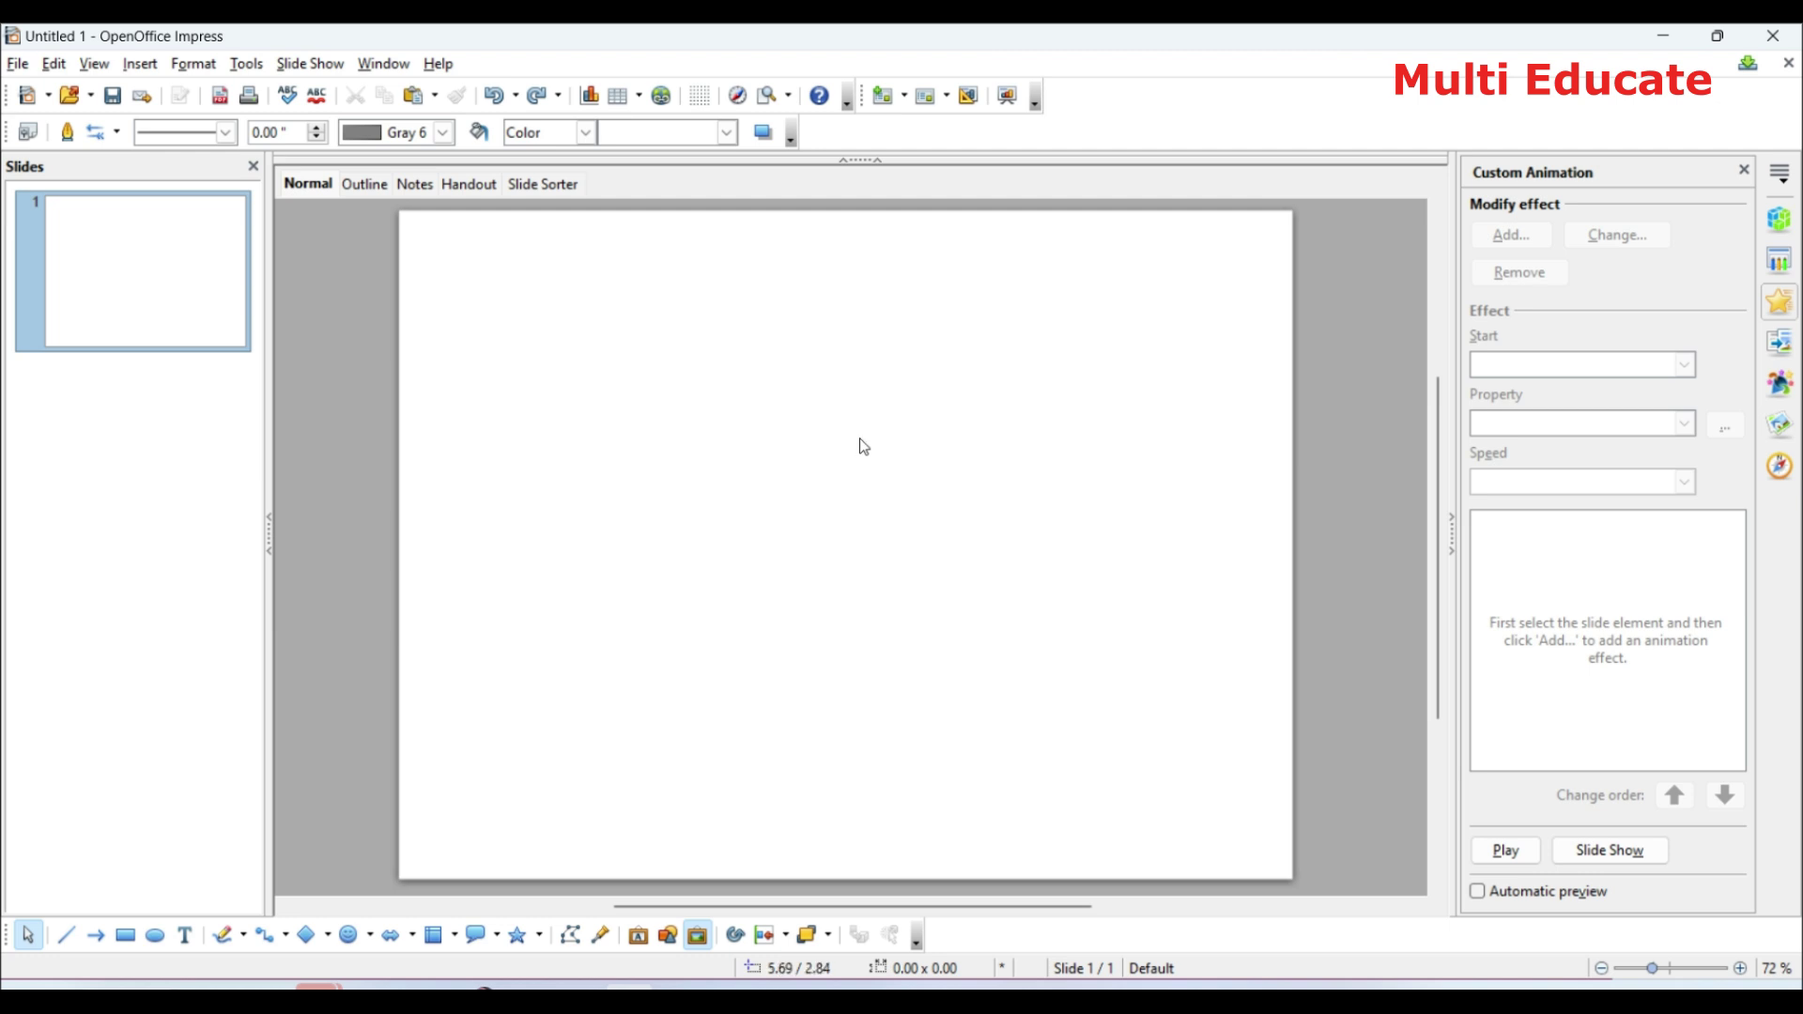
Paste the copied gold stars image onto the blank slide.
{"action": "key", "text": "ctrl+v"}
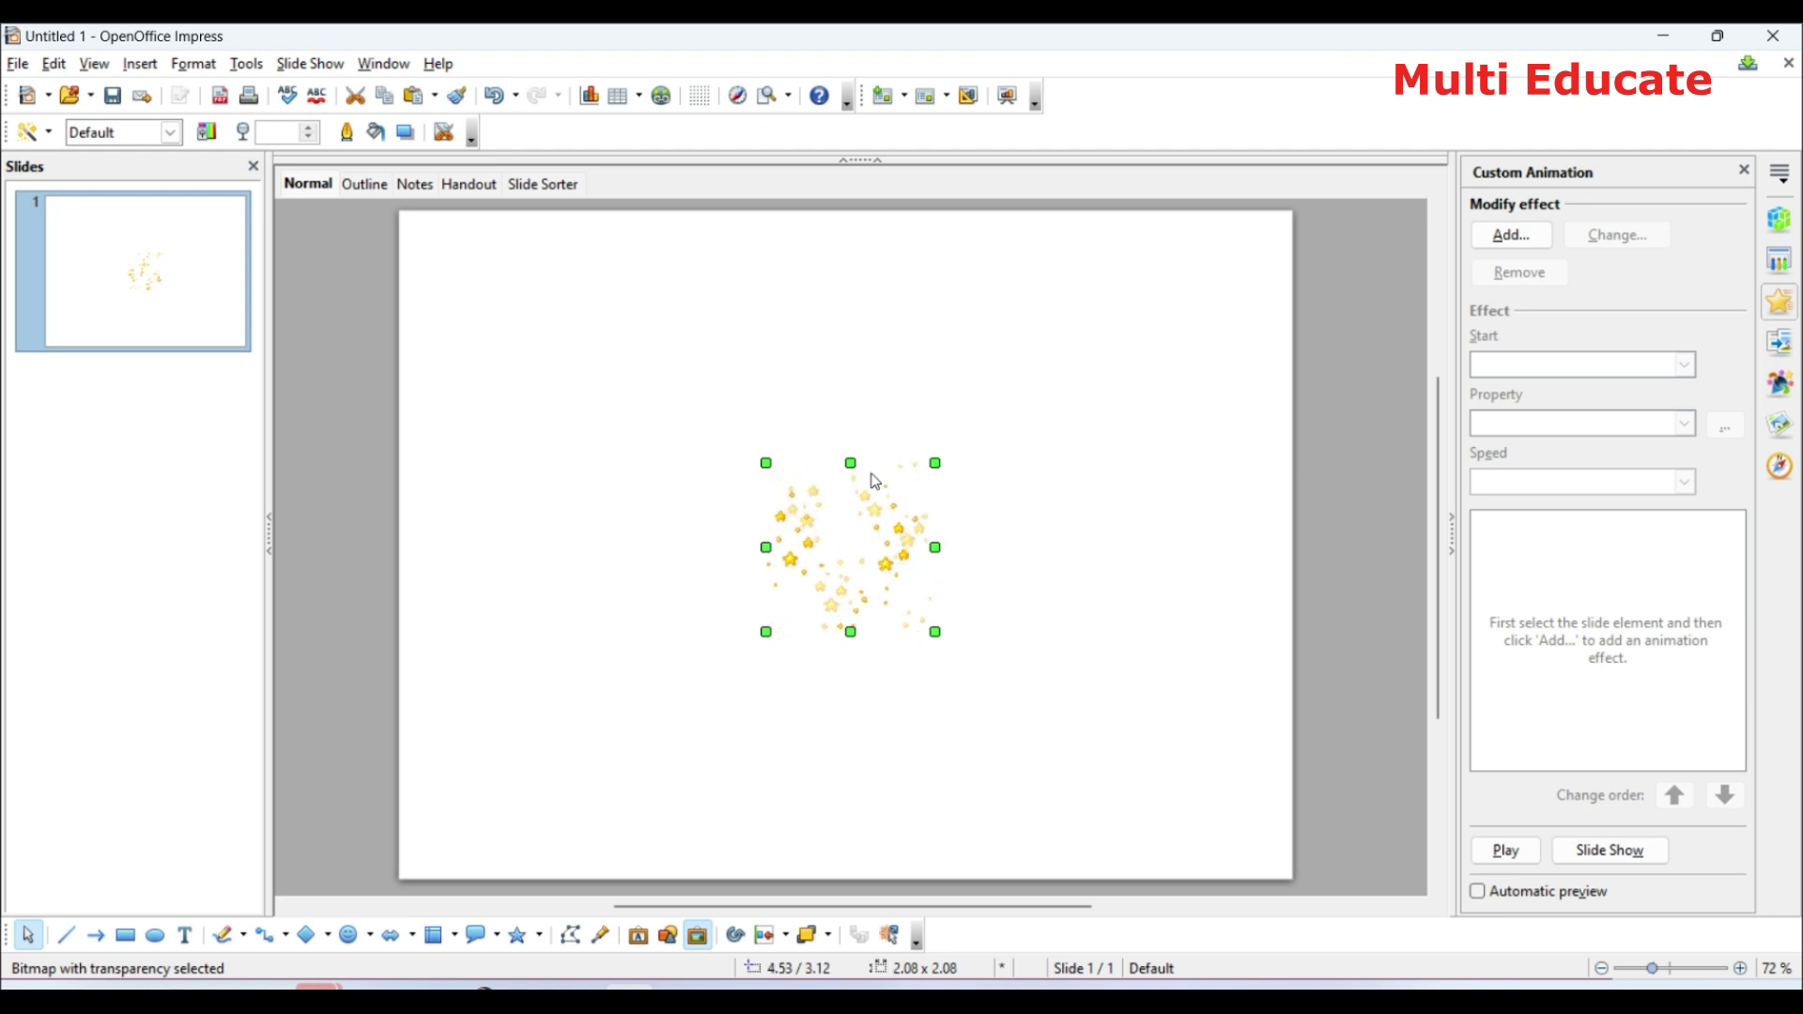
{"action": "left_click", "coordinate": [1087, 454]}
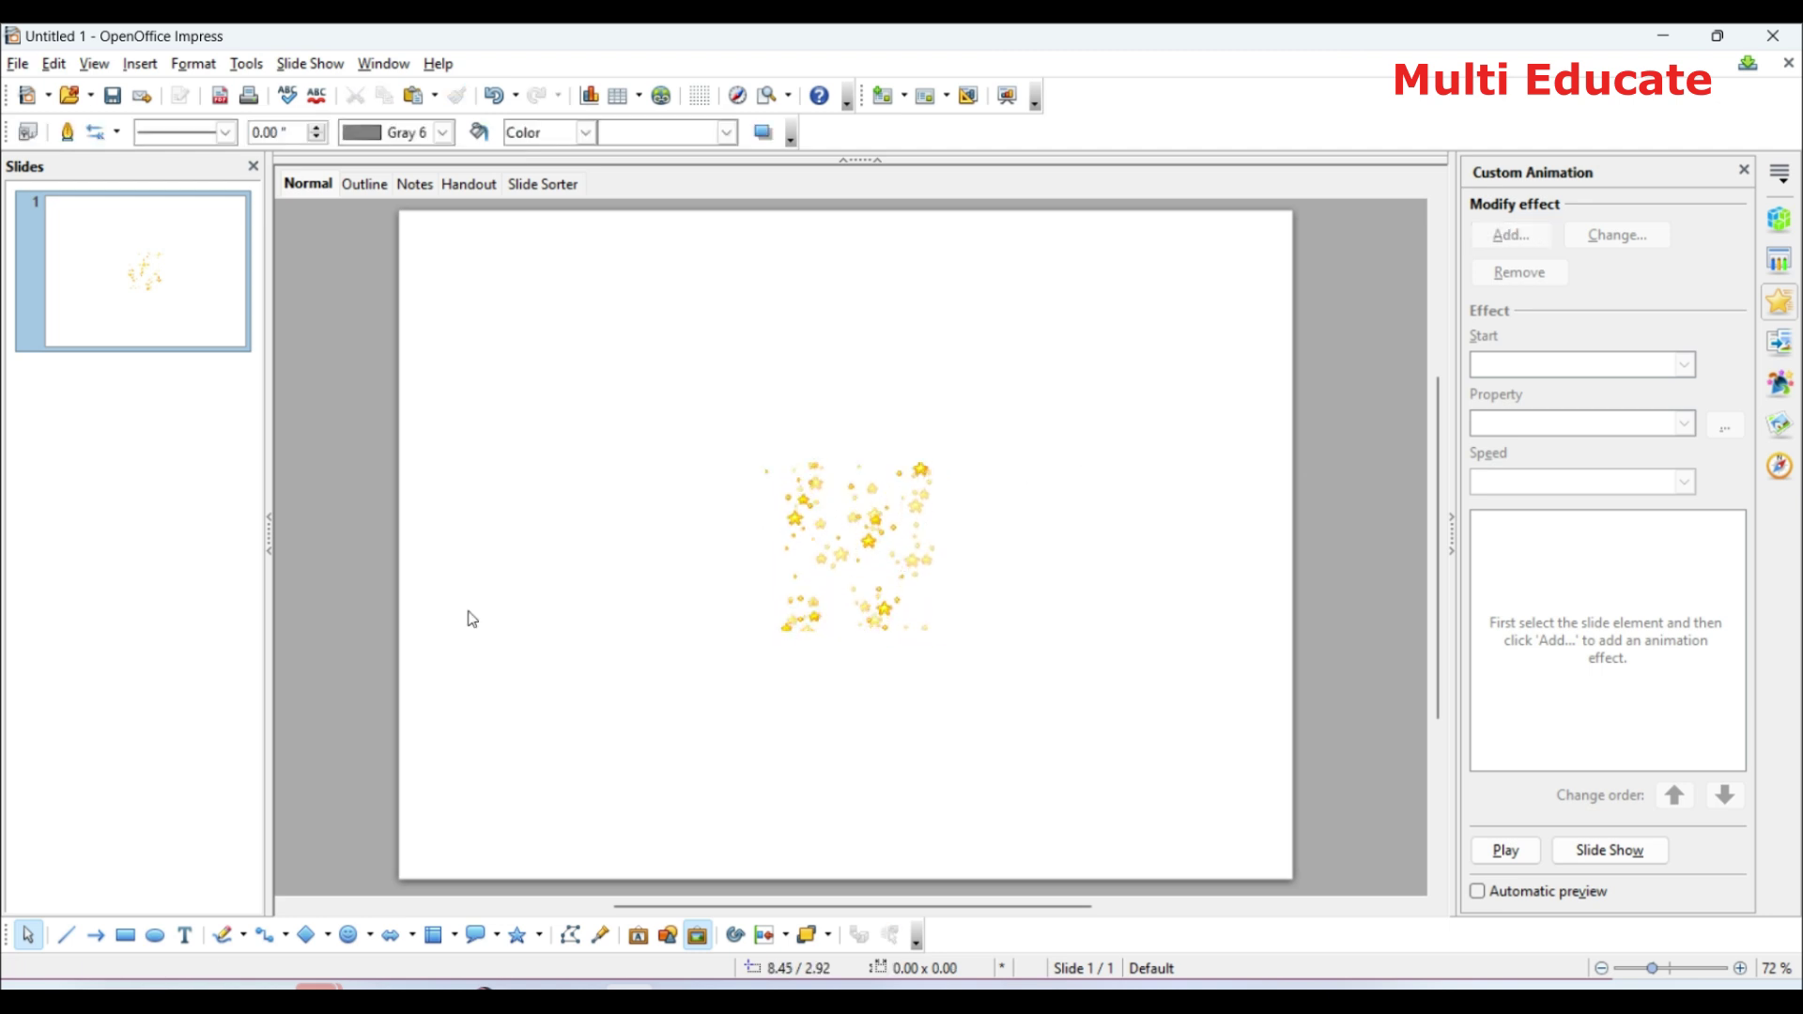
Draw a rectangle about 2.70 by 0.90 inches near the slide's lower-left corner.
{"action": "left_click", "coordinate": [128, 936]}
{"action": "left_click_drag", "start_coordinate": [471, 794], "coordinate": [692, 866]}
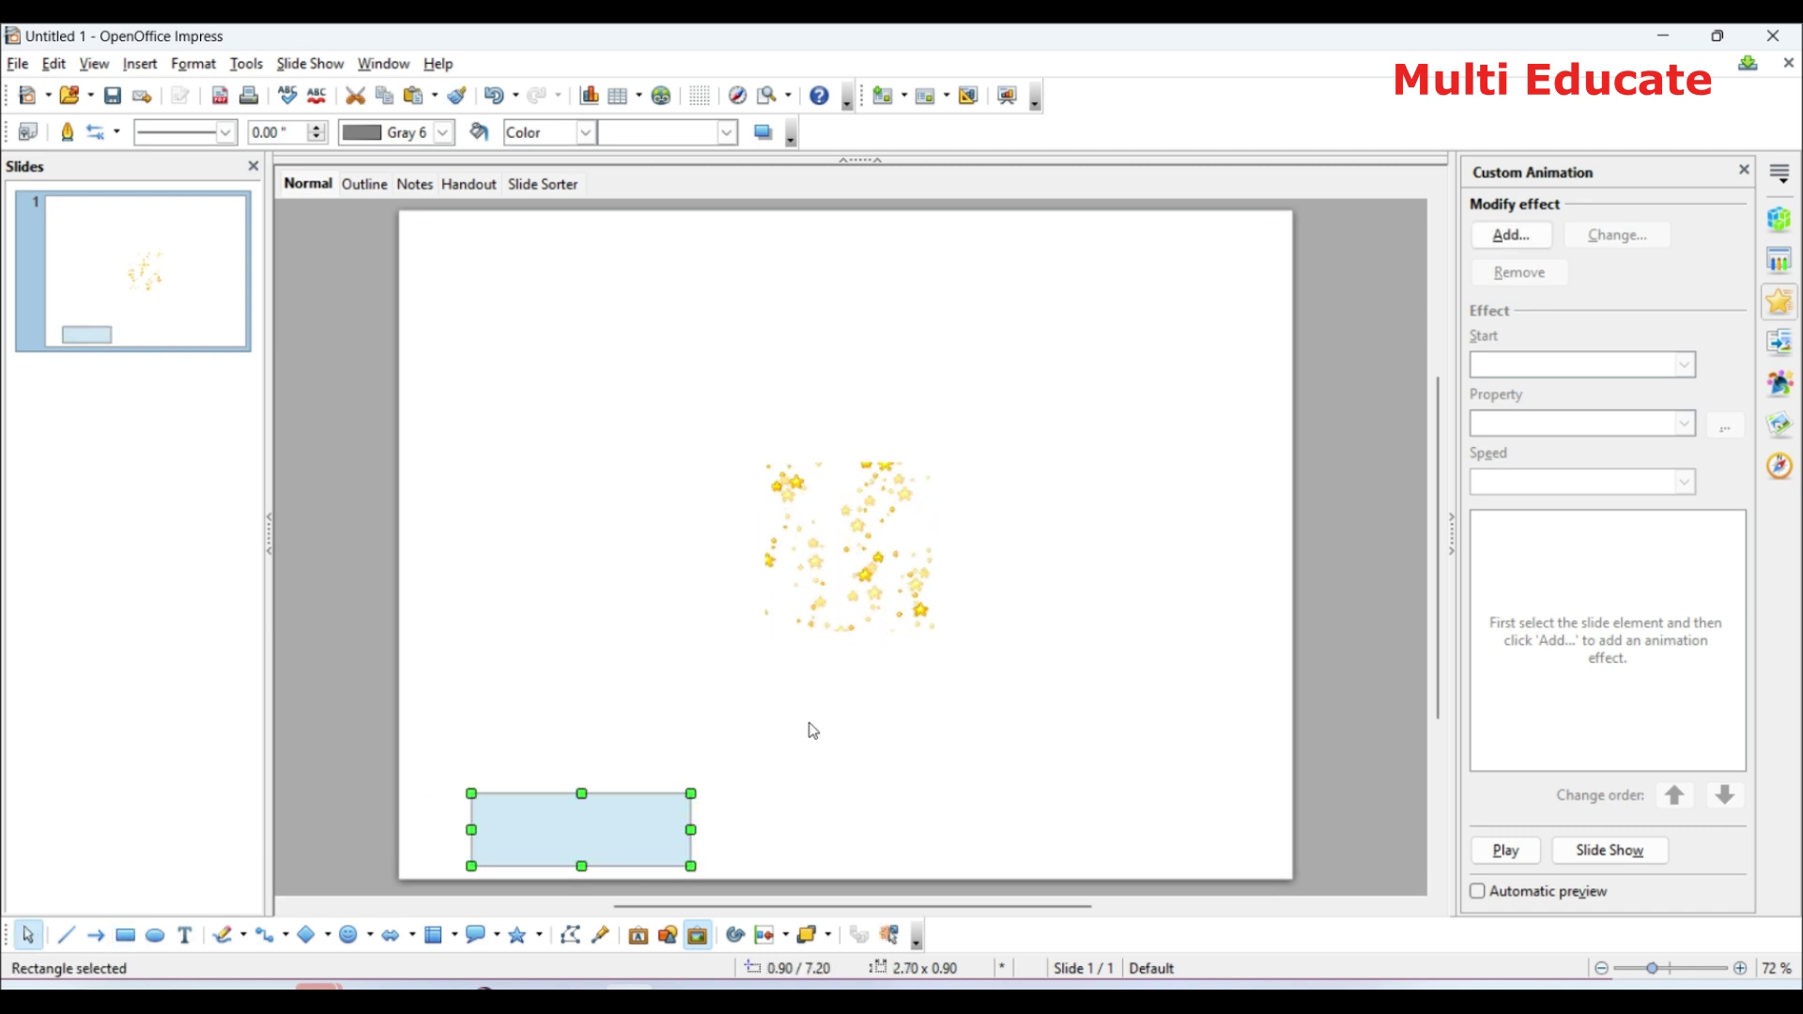
{"action": "key", "text": "Escape"}
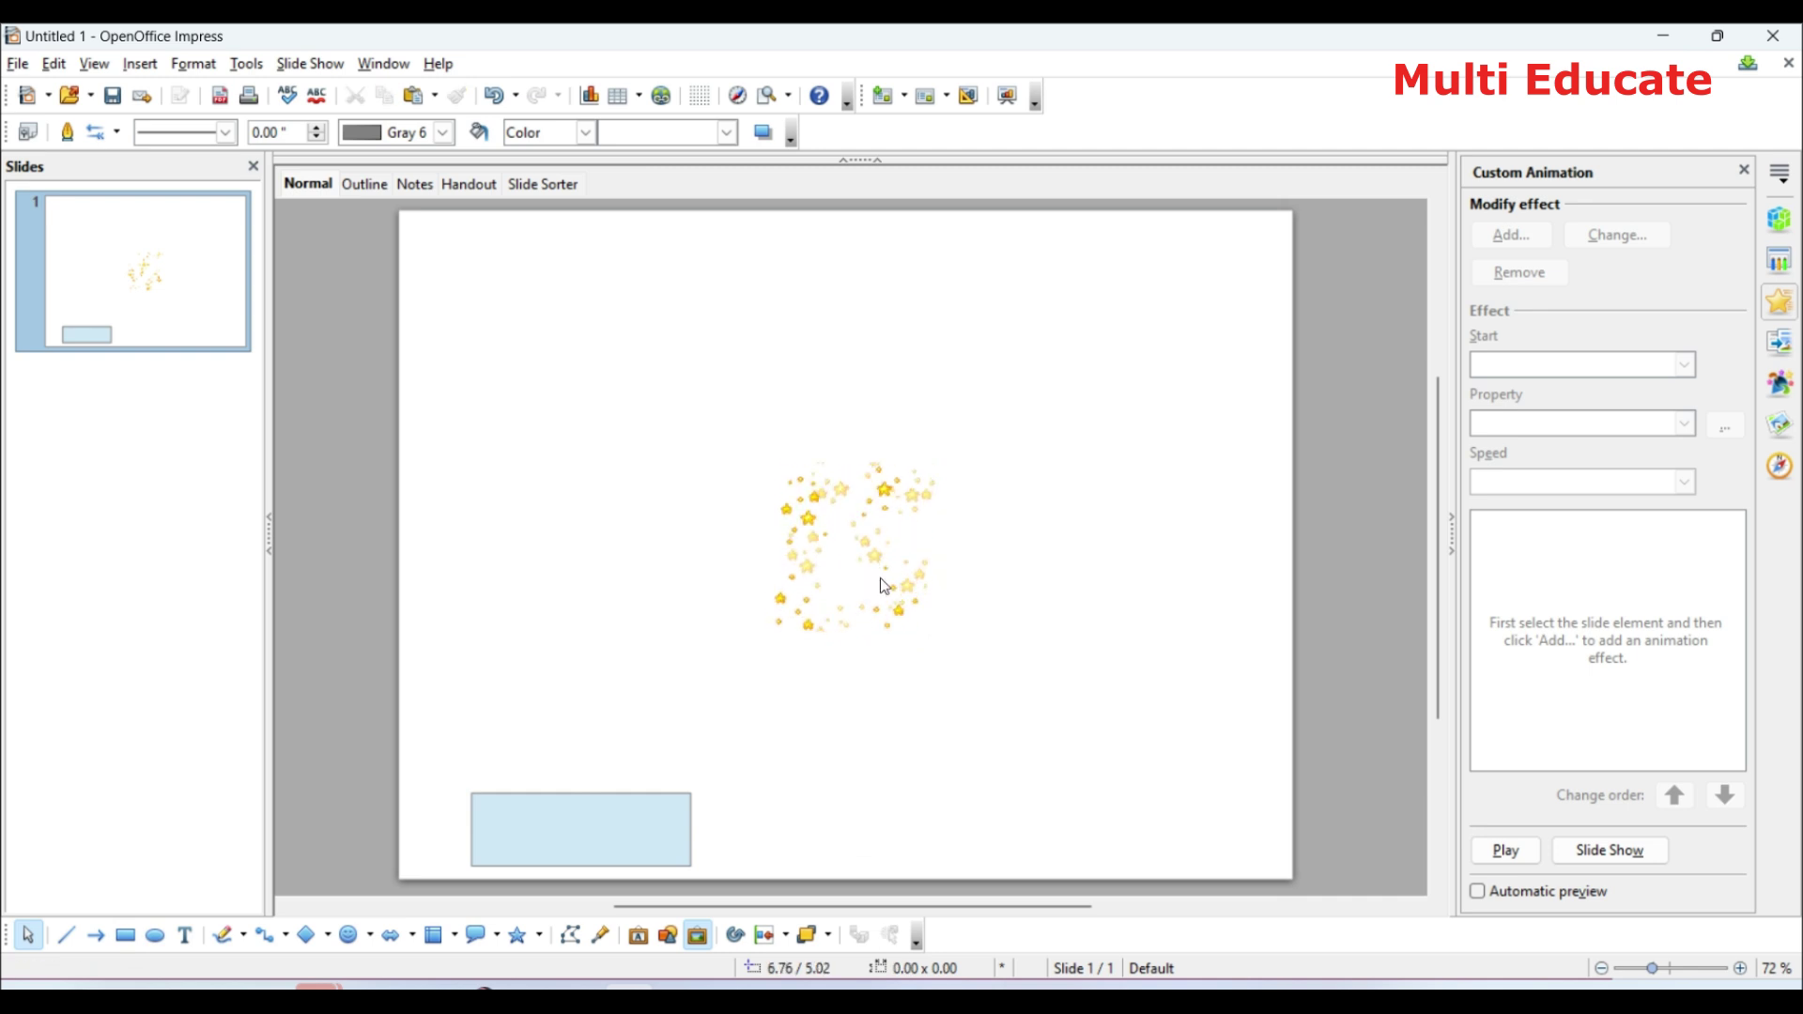
Move the stars image slightly left on the slide, to about 3.40 / 3.20 inches.
{"action": "left_click_drag", "start_coordinate": [855, 558], "coordinate": [763, 563]}
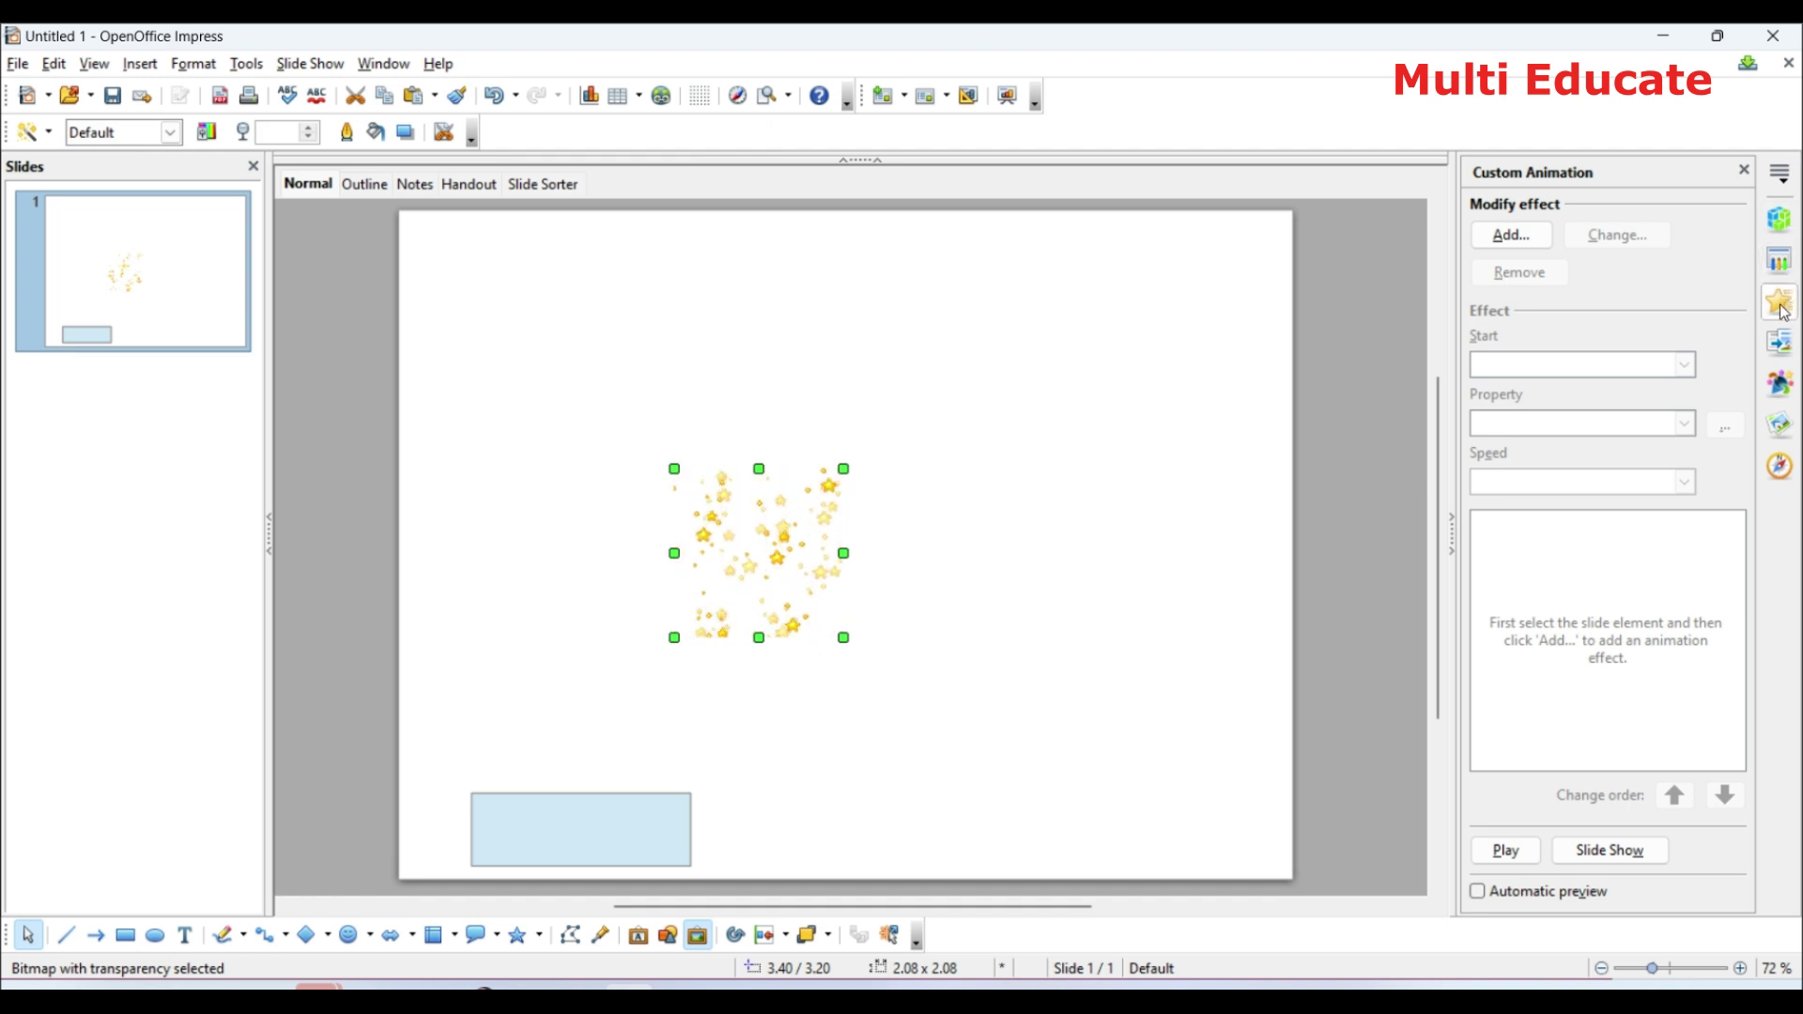
{"action": "left_click", "coordinate": [1512, 237]}
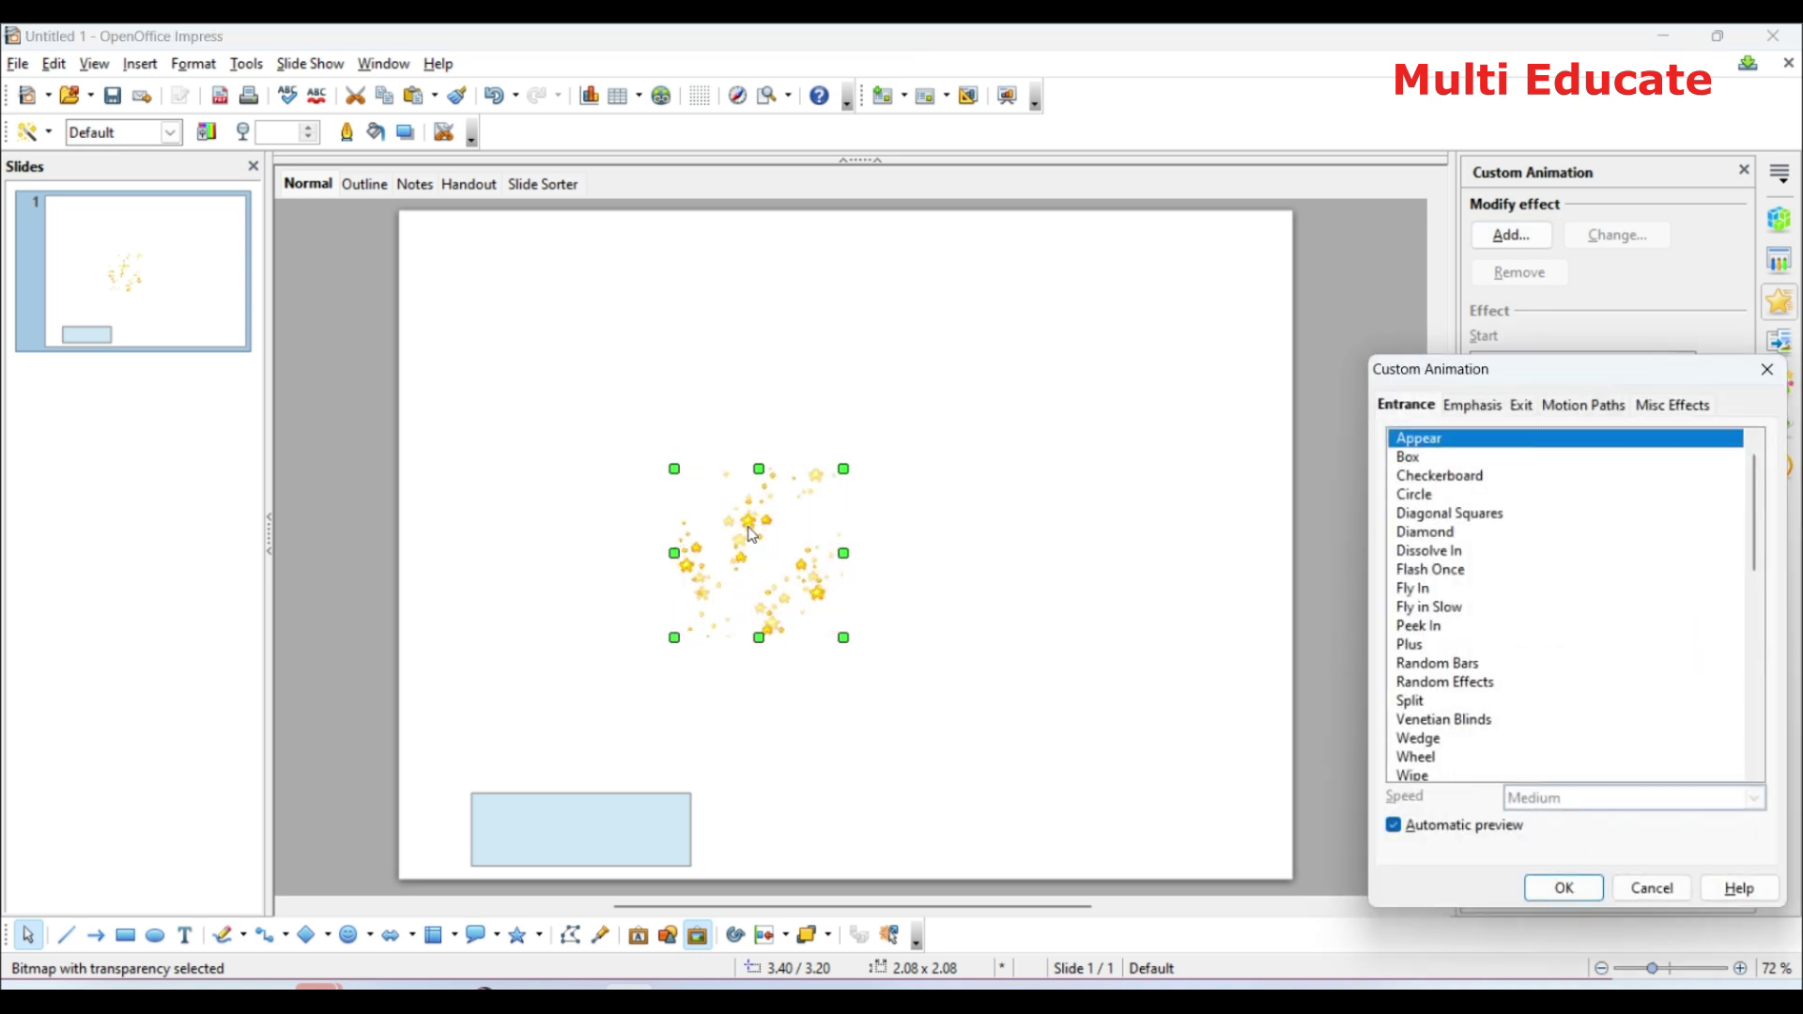
{"action": "left_click", "coordinate": [1767, 369]}
{"action": "left_click_drag", "start_coordinate": [762, 567], "coordinate": [739, 394]}
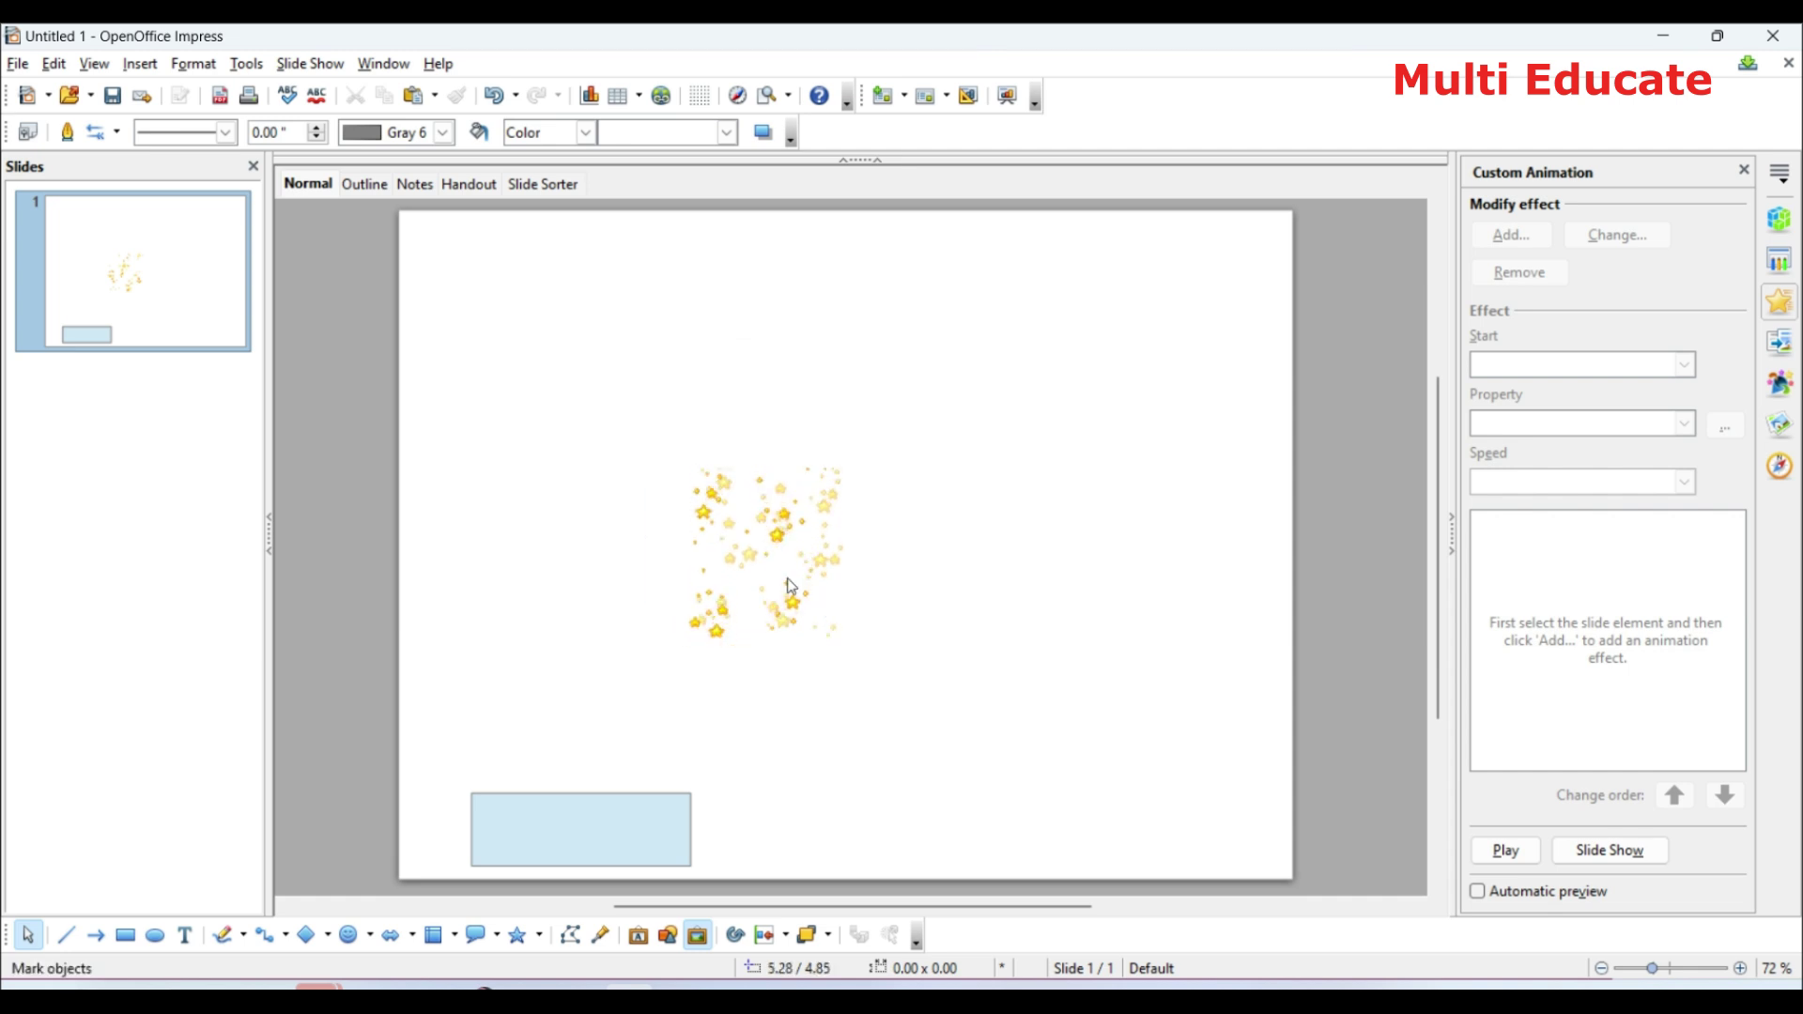
{"action": "right_click", "coordinate": [777, 569]}
{"action": "right_click", "coordinate": [726, 546]}
{"action": "left_click", "coordinate": [731, 541]}
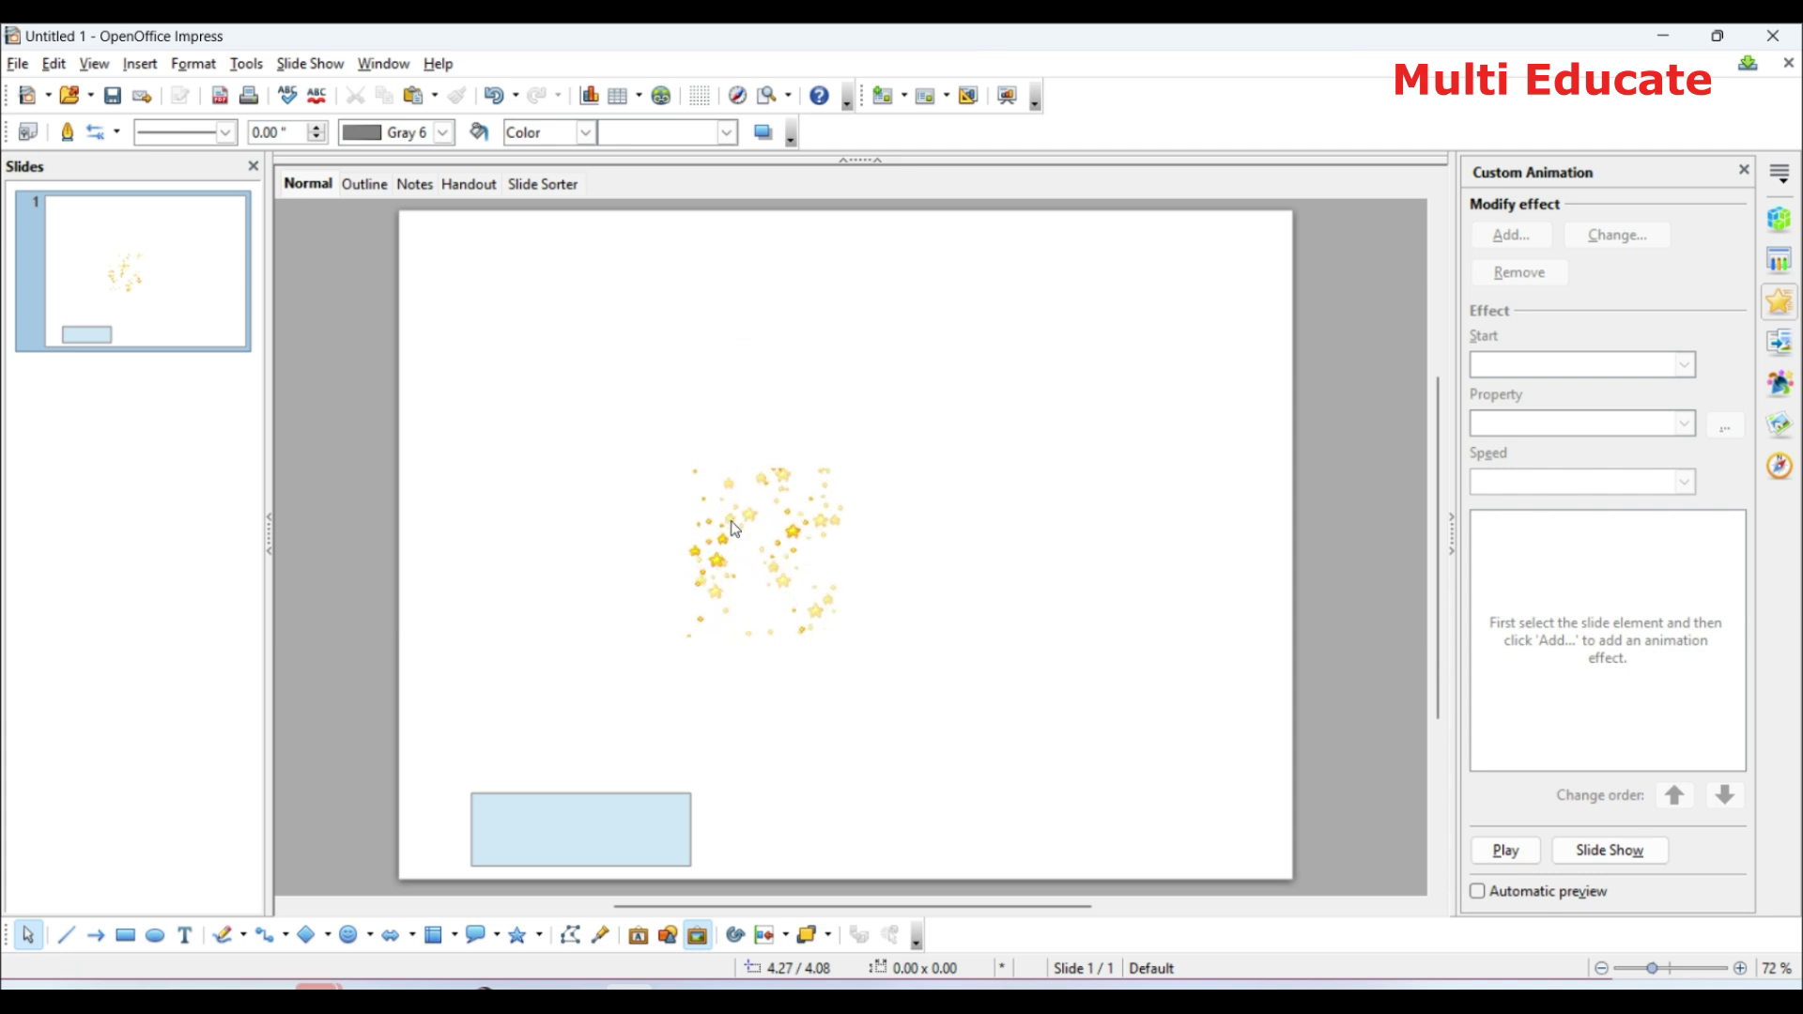
{"action": "right_click", "coordinate": [734, 529]}
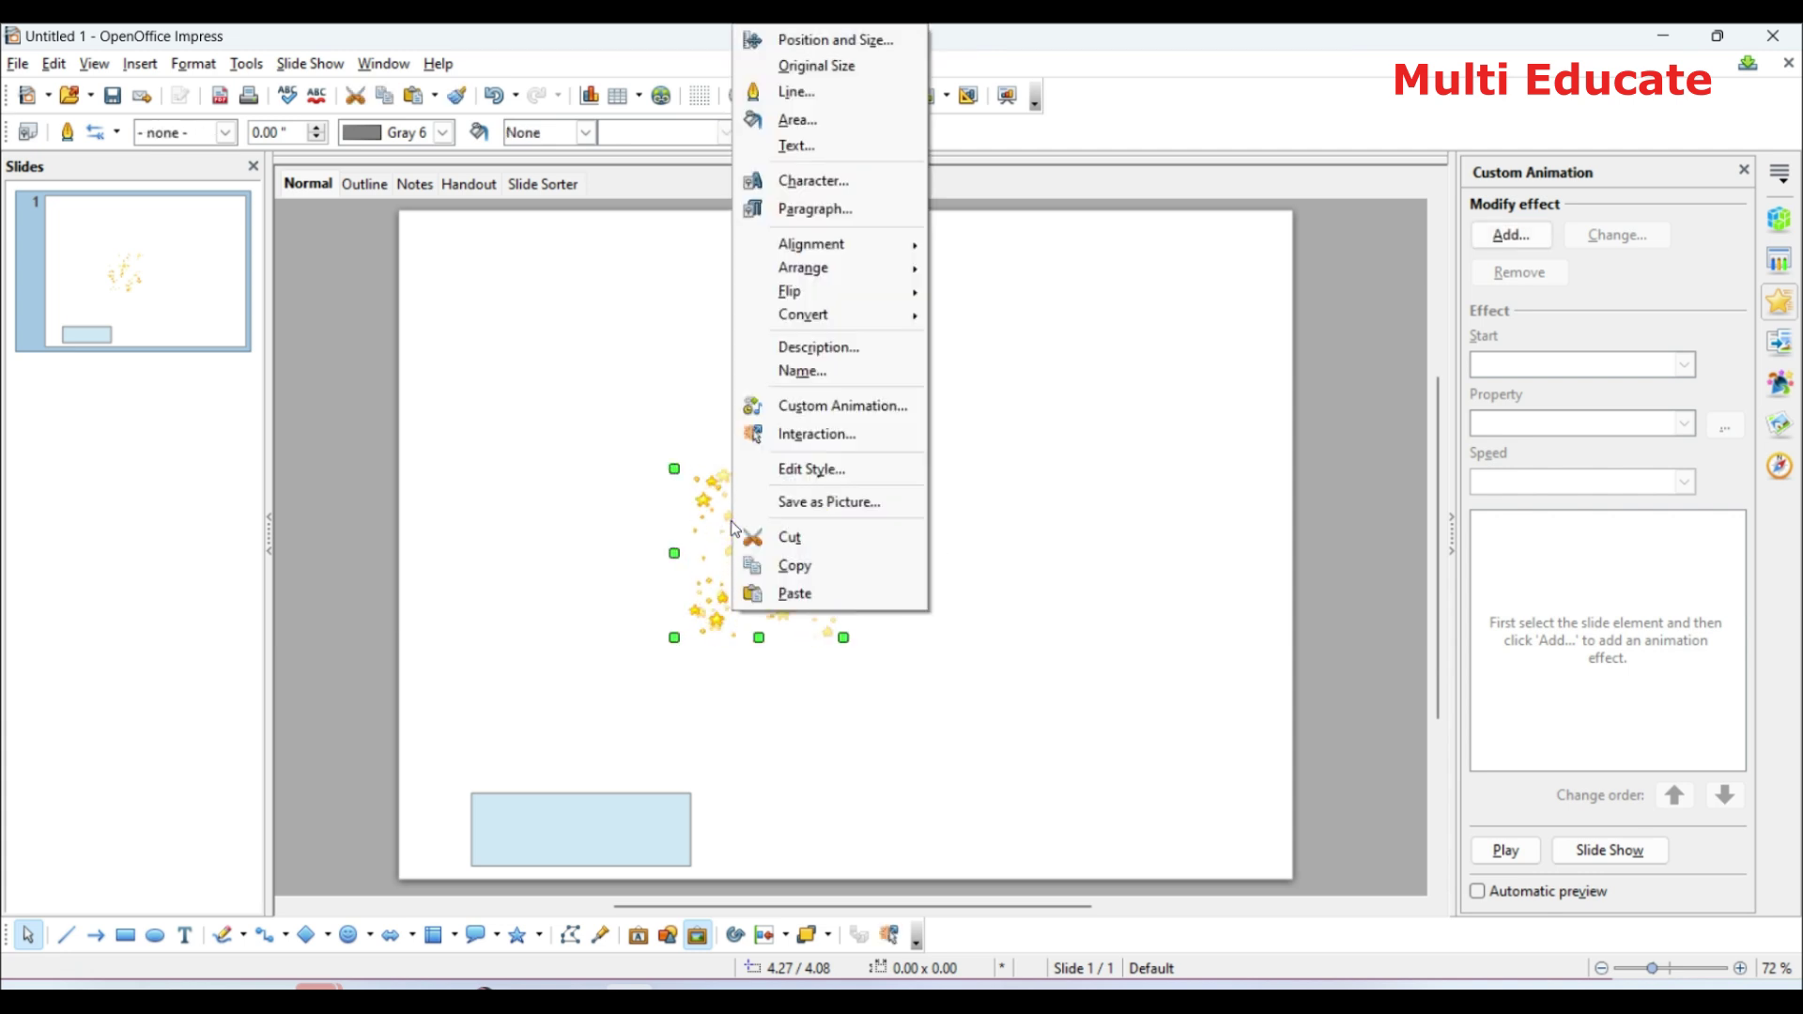
{"action": "left_click", "coordinate": [694, 413]}
Move the stars image straight up to the slide's upper edge, at about 3.40 / -0.03 inches.
{"action": "key", "text": "Up"}
{"action": "key", "text": "Up"}
{"action": "key", "text": "Up"}
{"action": "key", "text": "Up"}
{"action": "key", "text": "Up"}
{"action": "key", "text": "Up"}
{"action": "key", "text": "Up"}
{"action": "key", "text": "Up"}
{"action": "key", "text": "Up"}
{"action": "key", "text": "Up"}
{"action": "key", "text": "Up"}
{"action": "key", "text": "Up"}
{"action": "key", "text": "Up"}
{"action": "key", "text": "Up"}
{"action": "key", "text": "Up"}
{"action": "key", "text": "Up"}
{"action": "key", "text": "Up"}
{"action": "key", "text": "Up"}
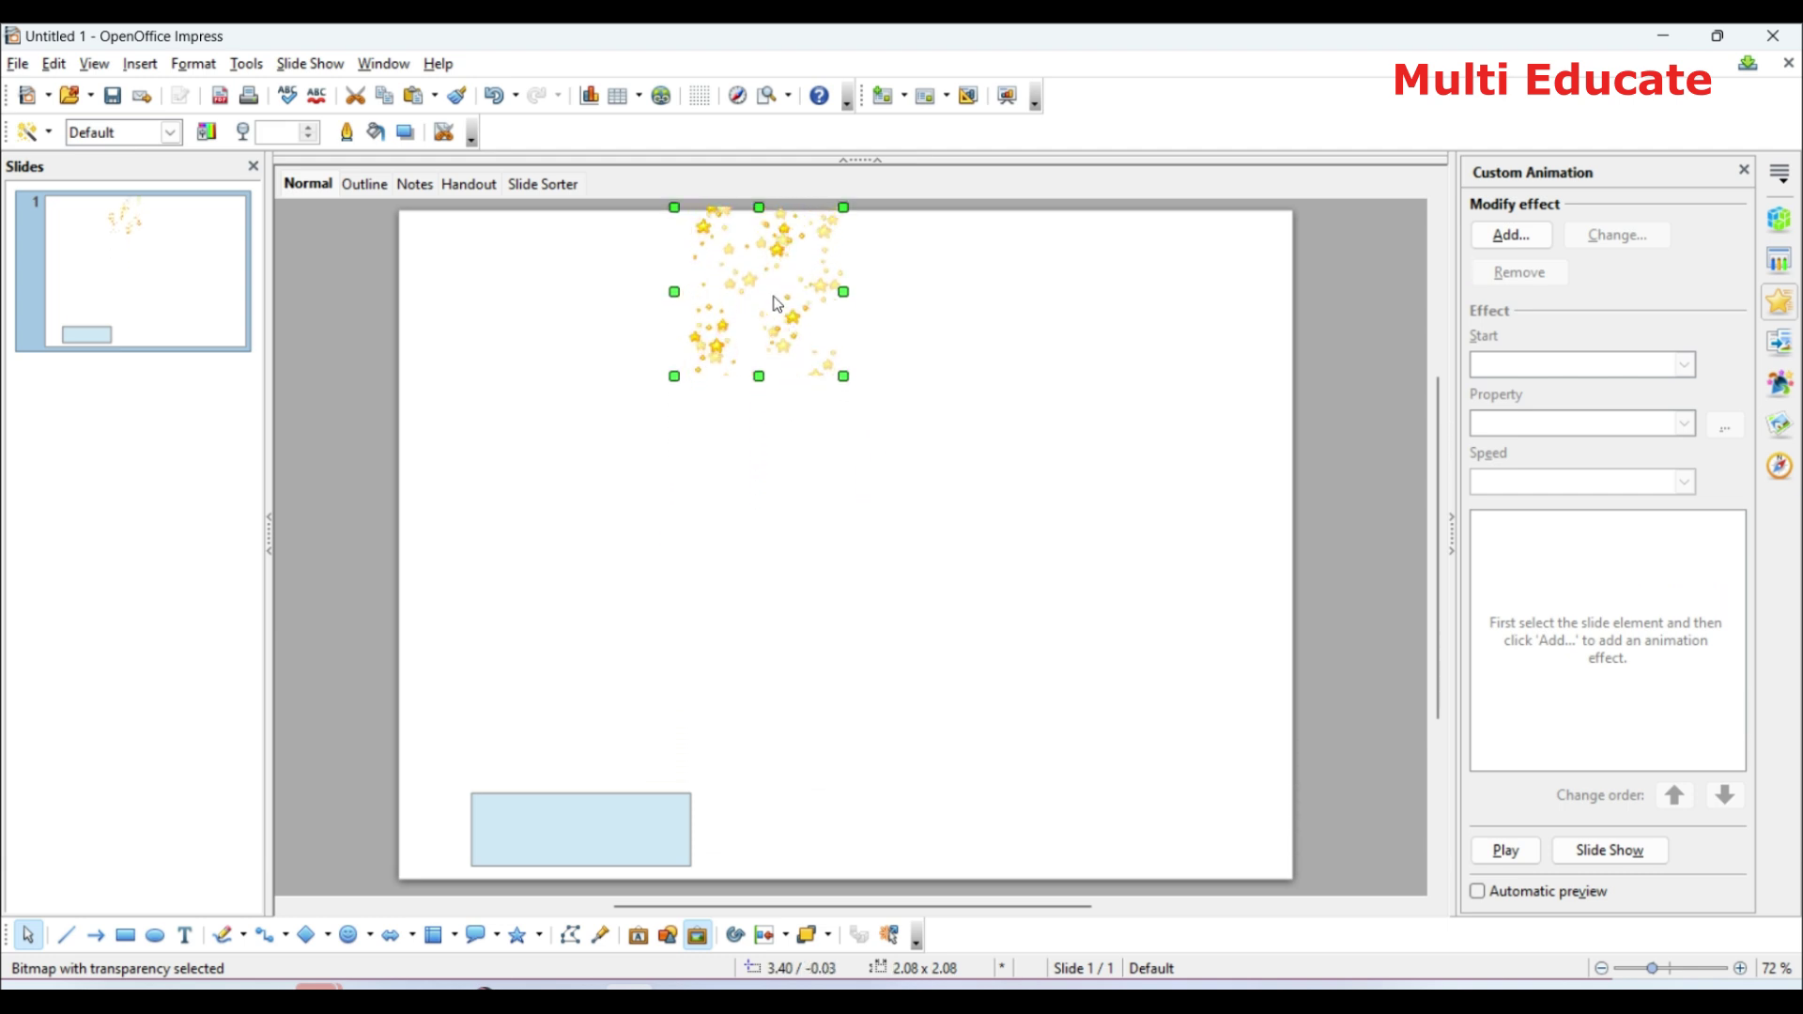
{"action": "key", "text": "Escape"}
Add a Freeform Line motion path at Medium speed to the stars image, drawn from its centre down to the slide's lower edge.
{"action": "left_click", "coordinate": [710, 305]}
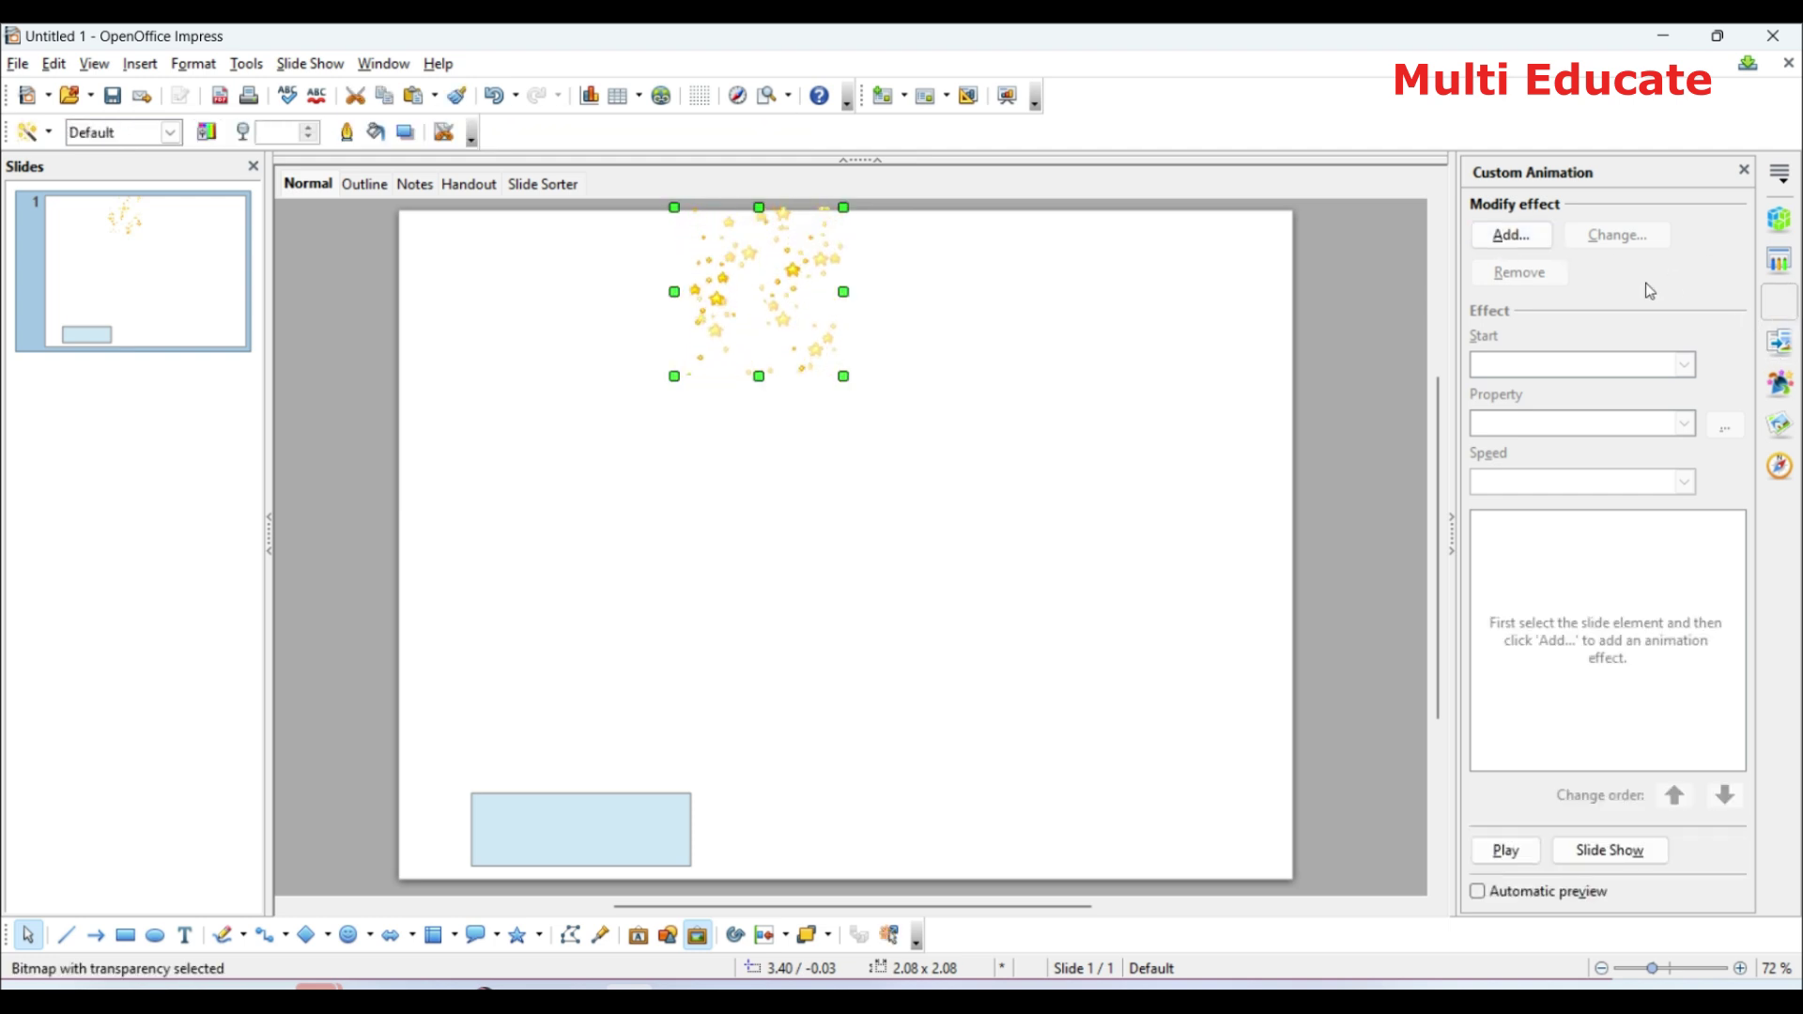
{"action": "left_click", "coordinate": [1512, 237]}
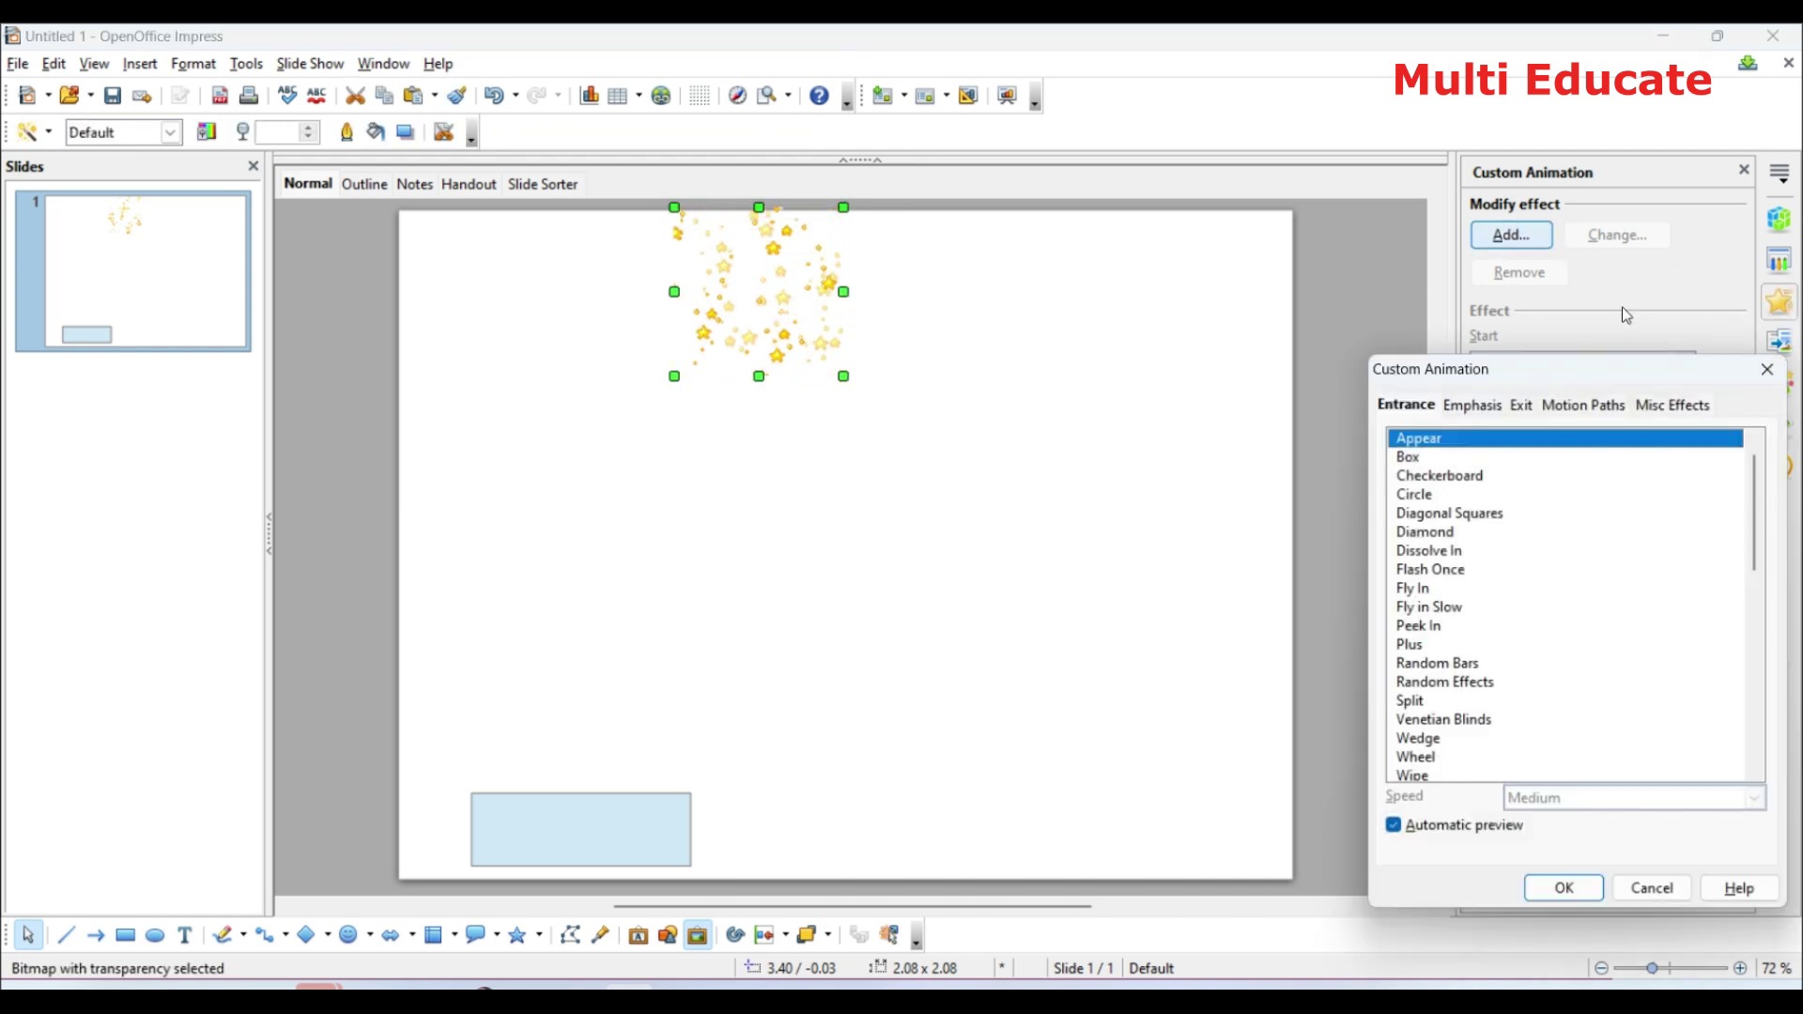
{"action": "left_click", "coordinate": [1596, 407]}
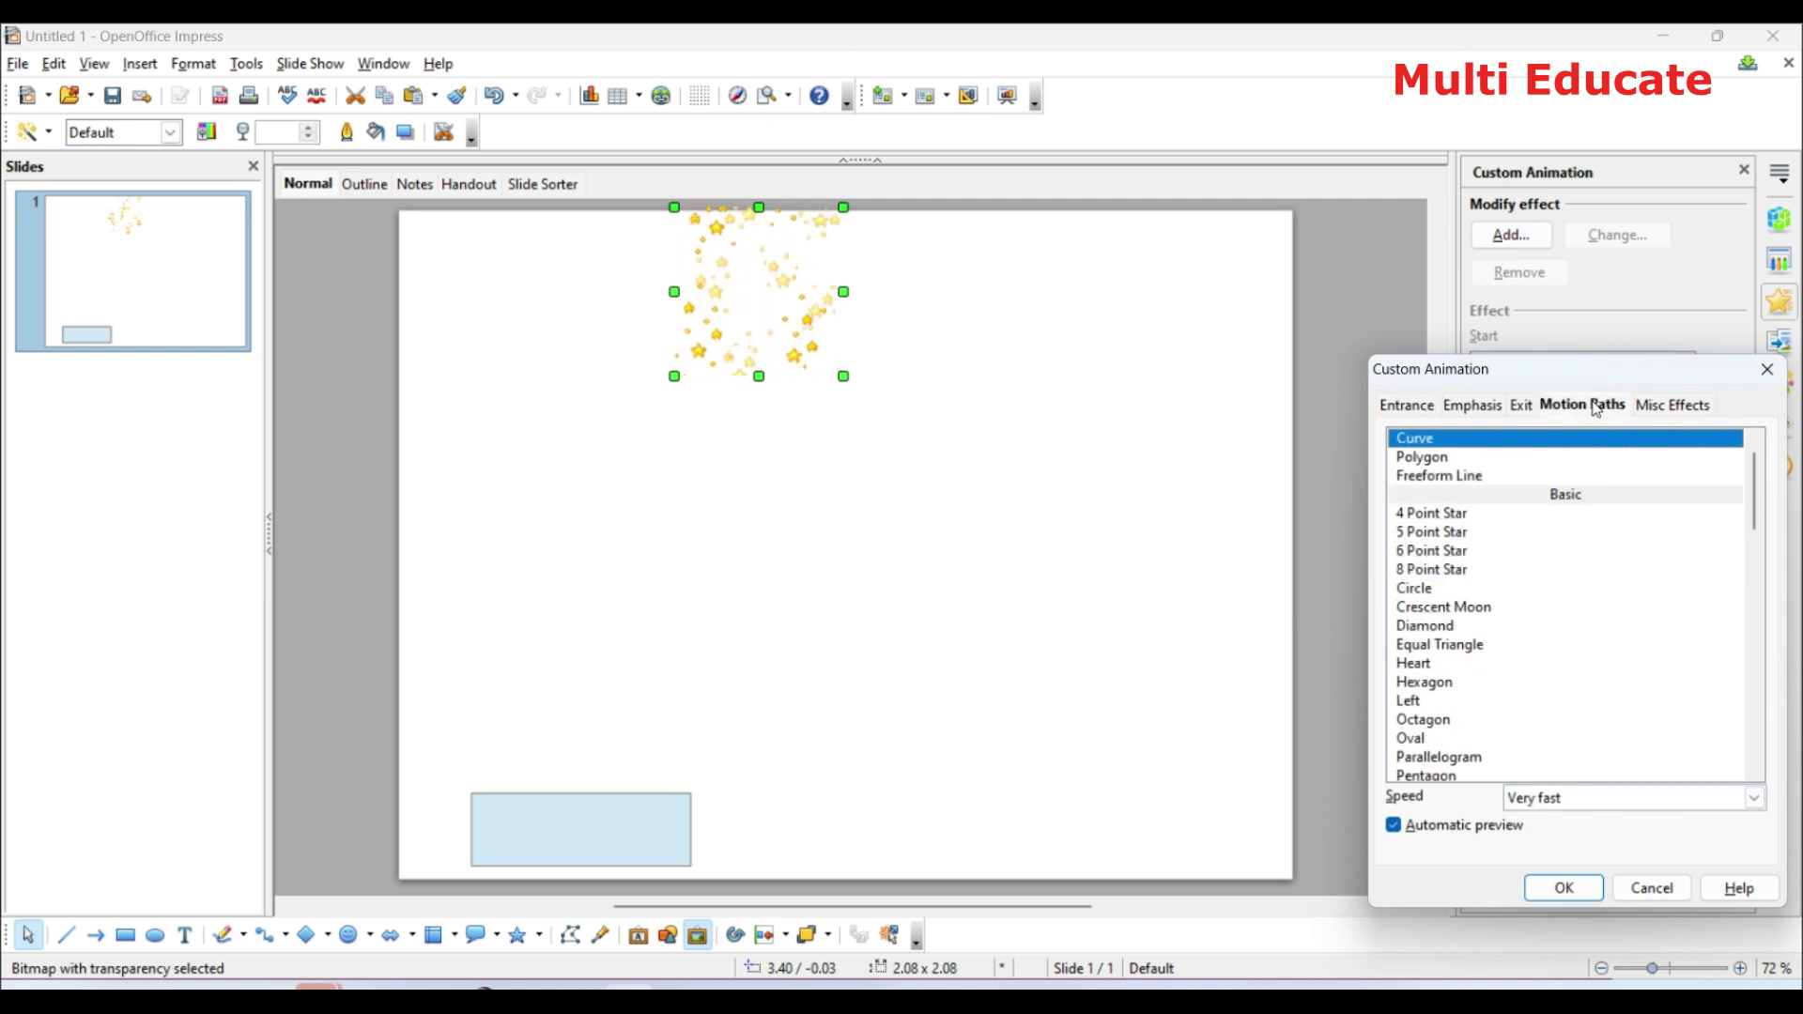
{"action": "key", "text": "b"}
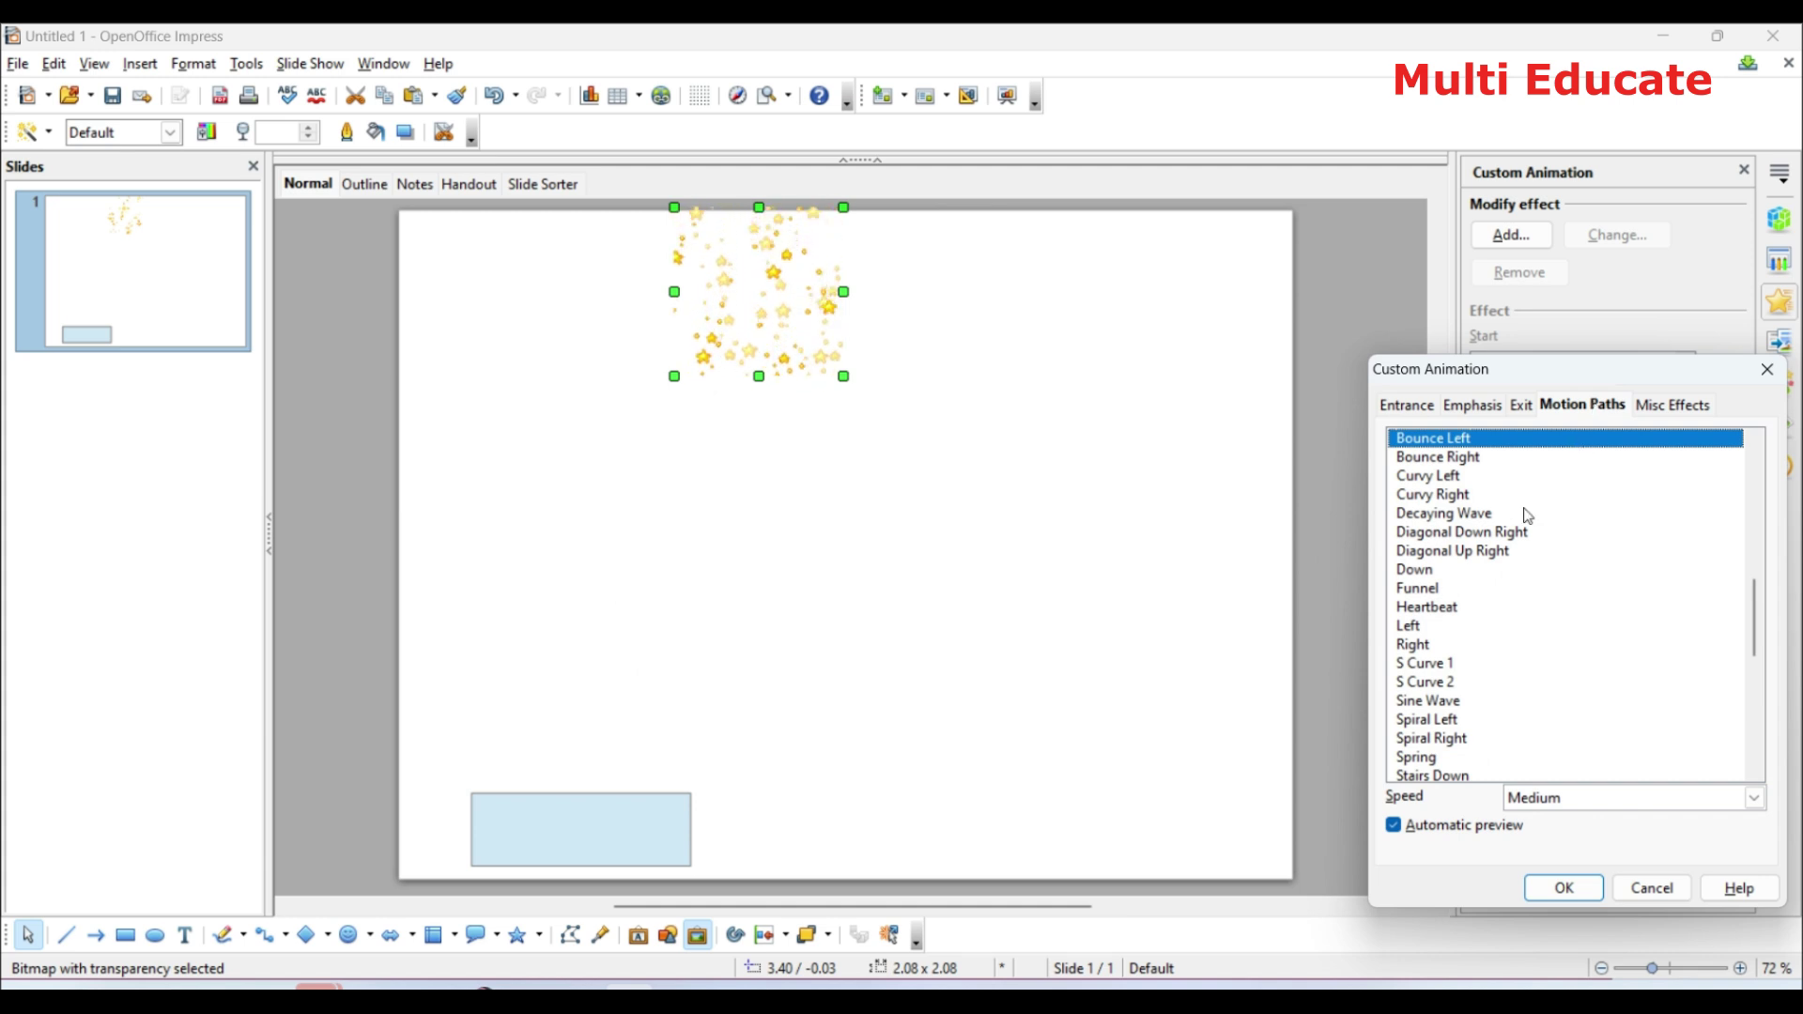
{"action": "scroll", "coordinate": [1470, 528], "scroll_direction": "up", "scroll_amount": 10}
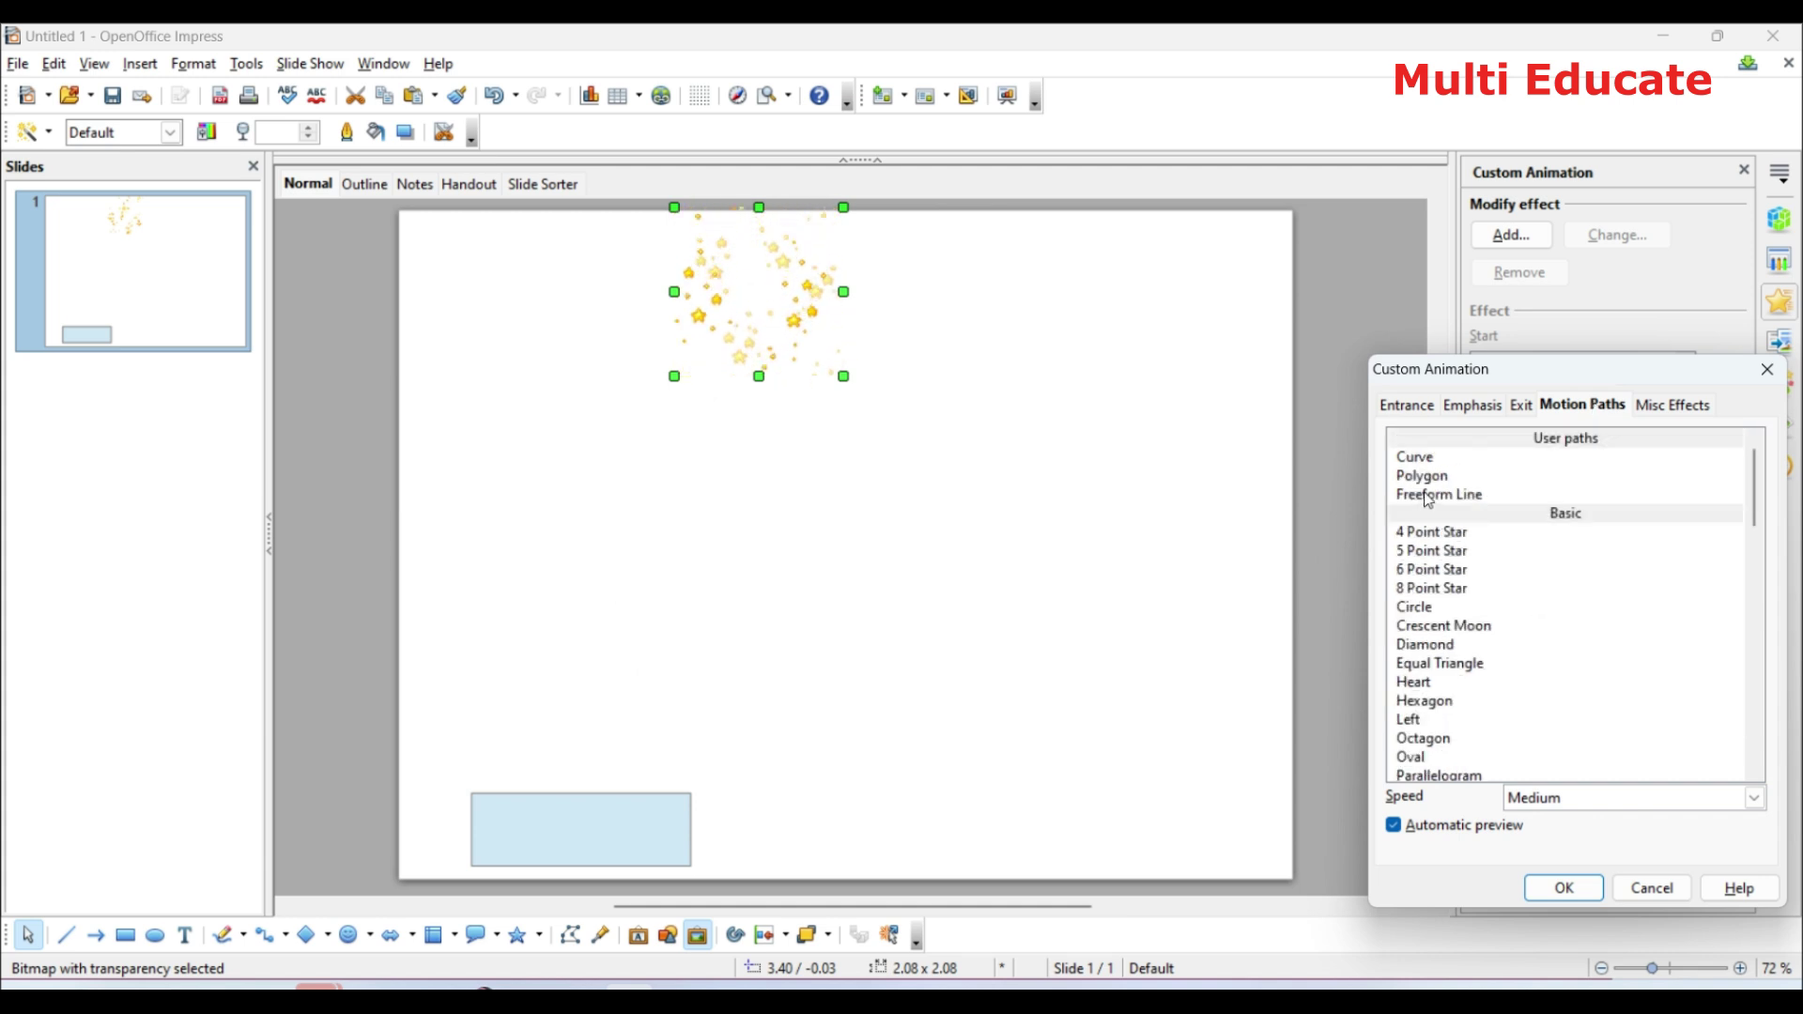
{"action": "left_click", "coordinate": [1428, 498]}
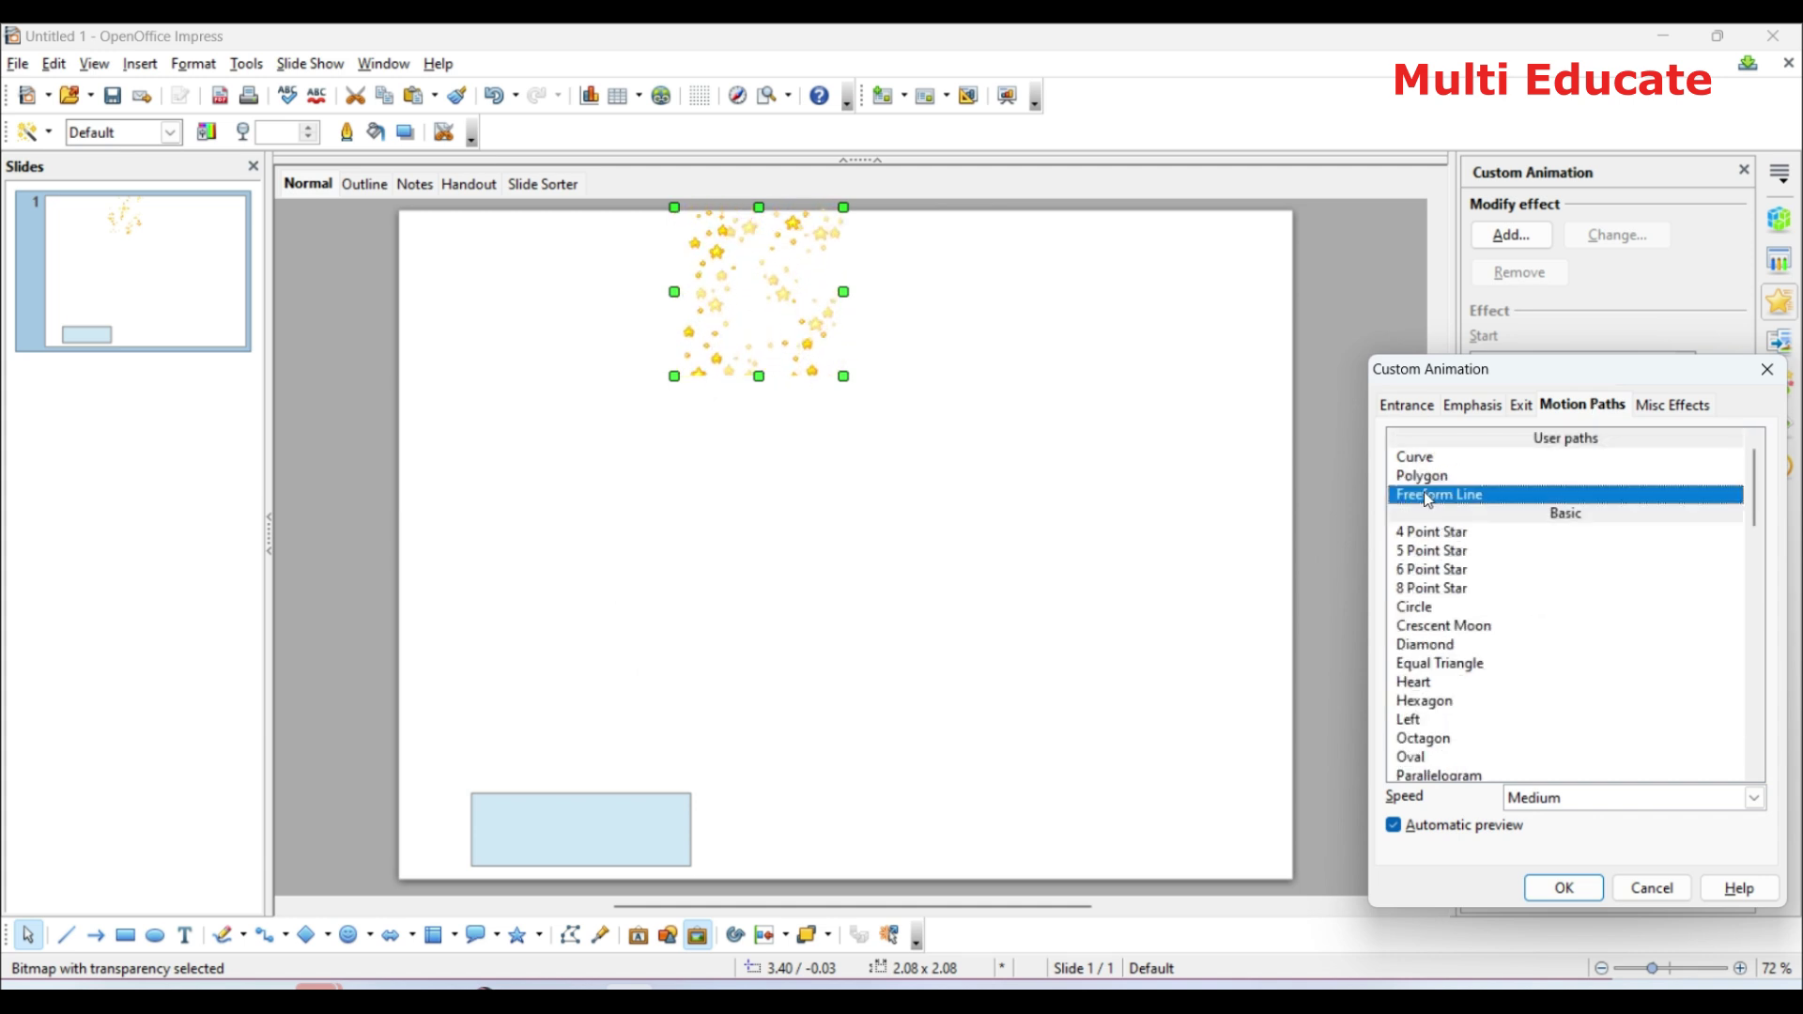
{"action": "left_click", "coordinate": [1562, 889]}
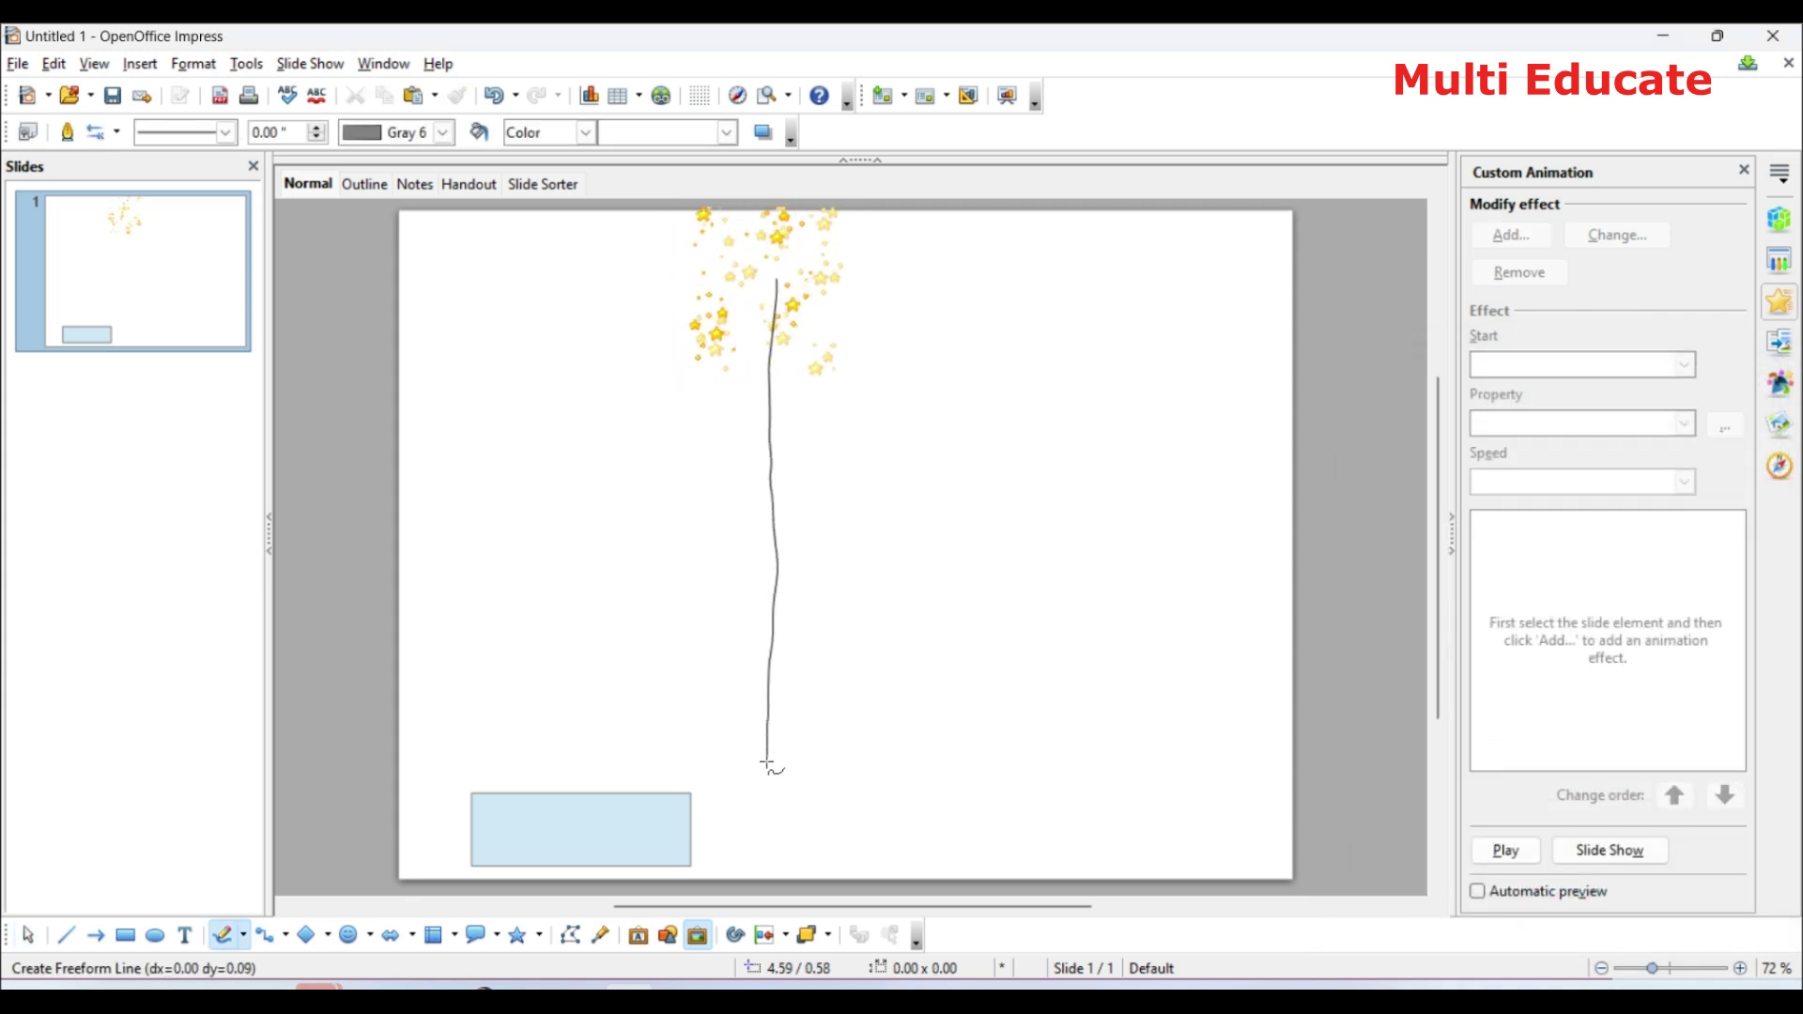
{"action": "left_click_drag", "start_coordinate": [762, 866], "coordinate": [761, 860]}
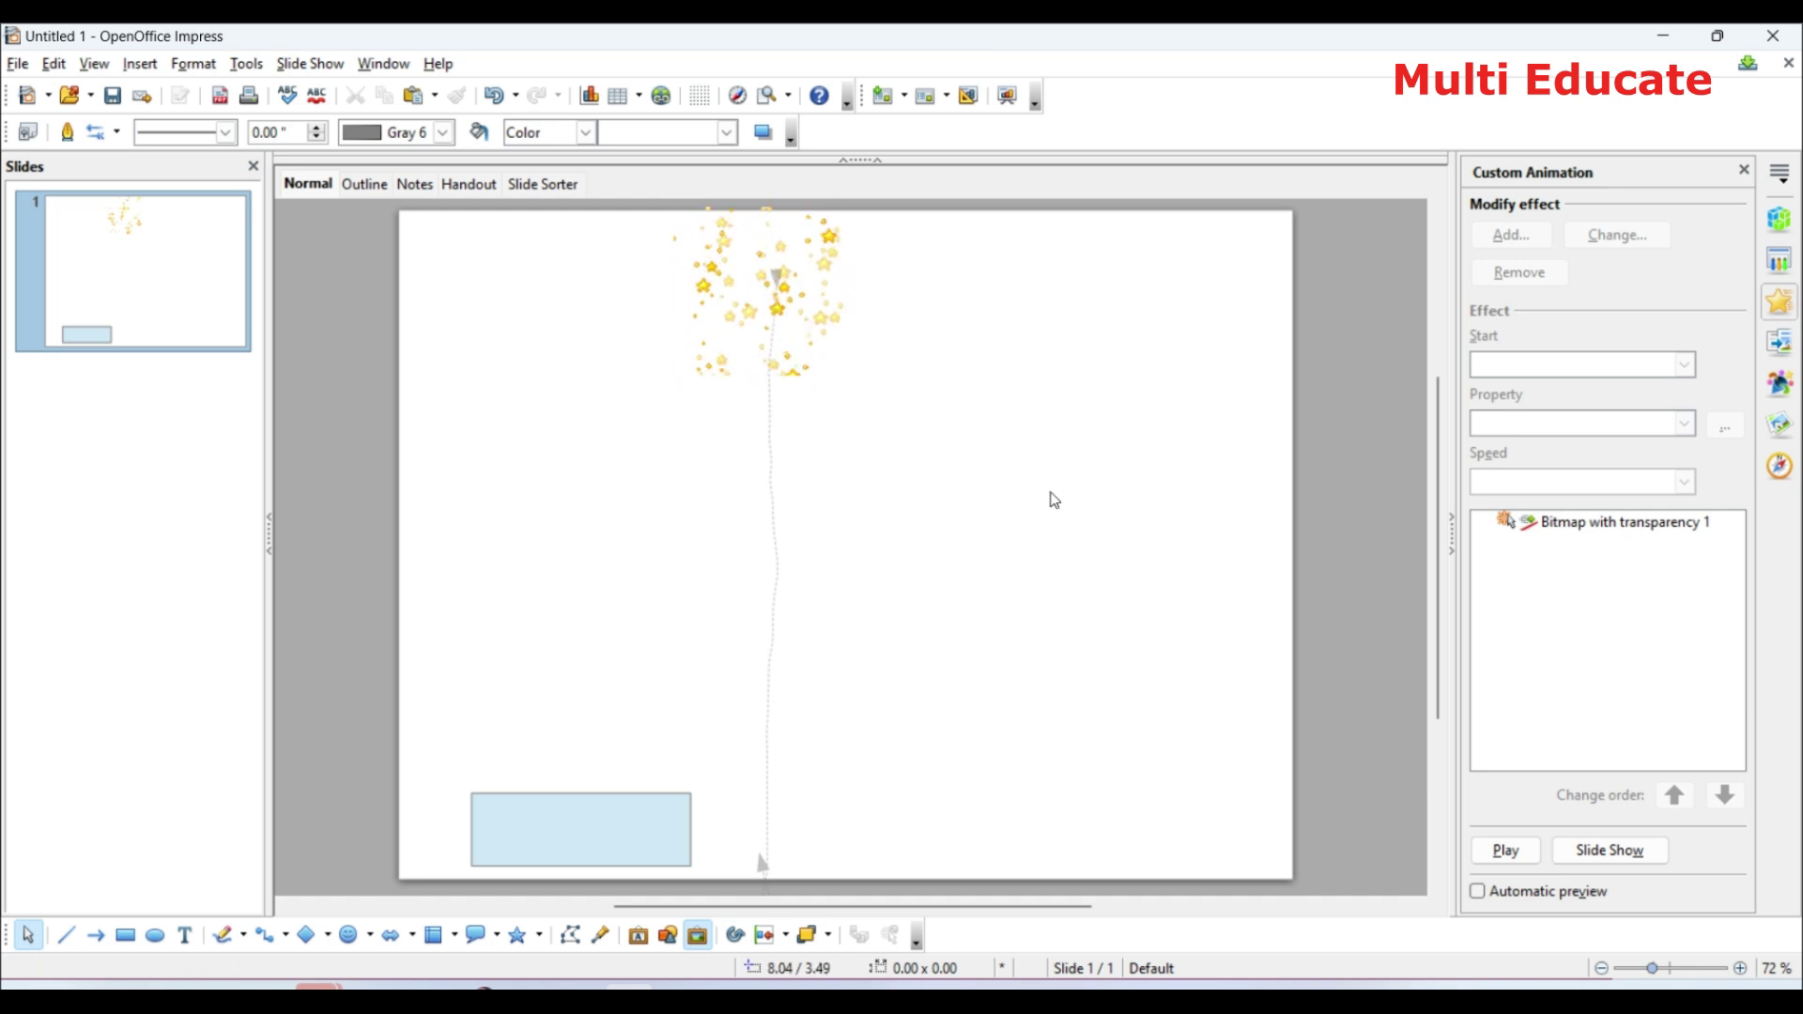
Paste a second copy of the stars image and move it beside the first one near the slide's upper edge, at about 5.83 / 0.13 inches.
{"action": "key", "text": "ctrl+v"}
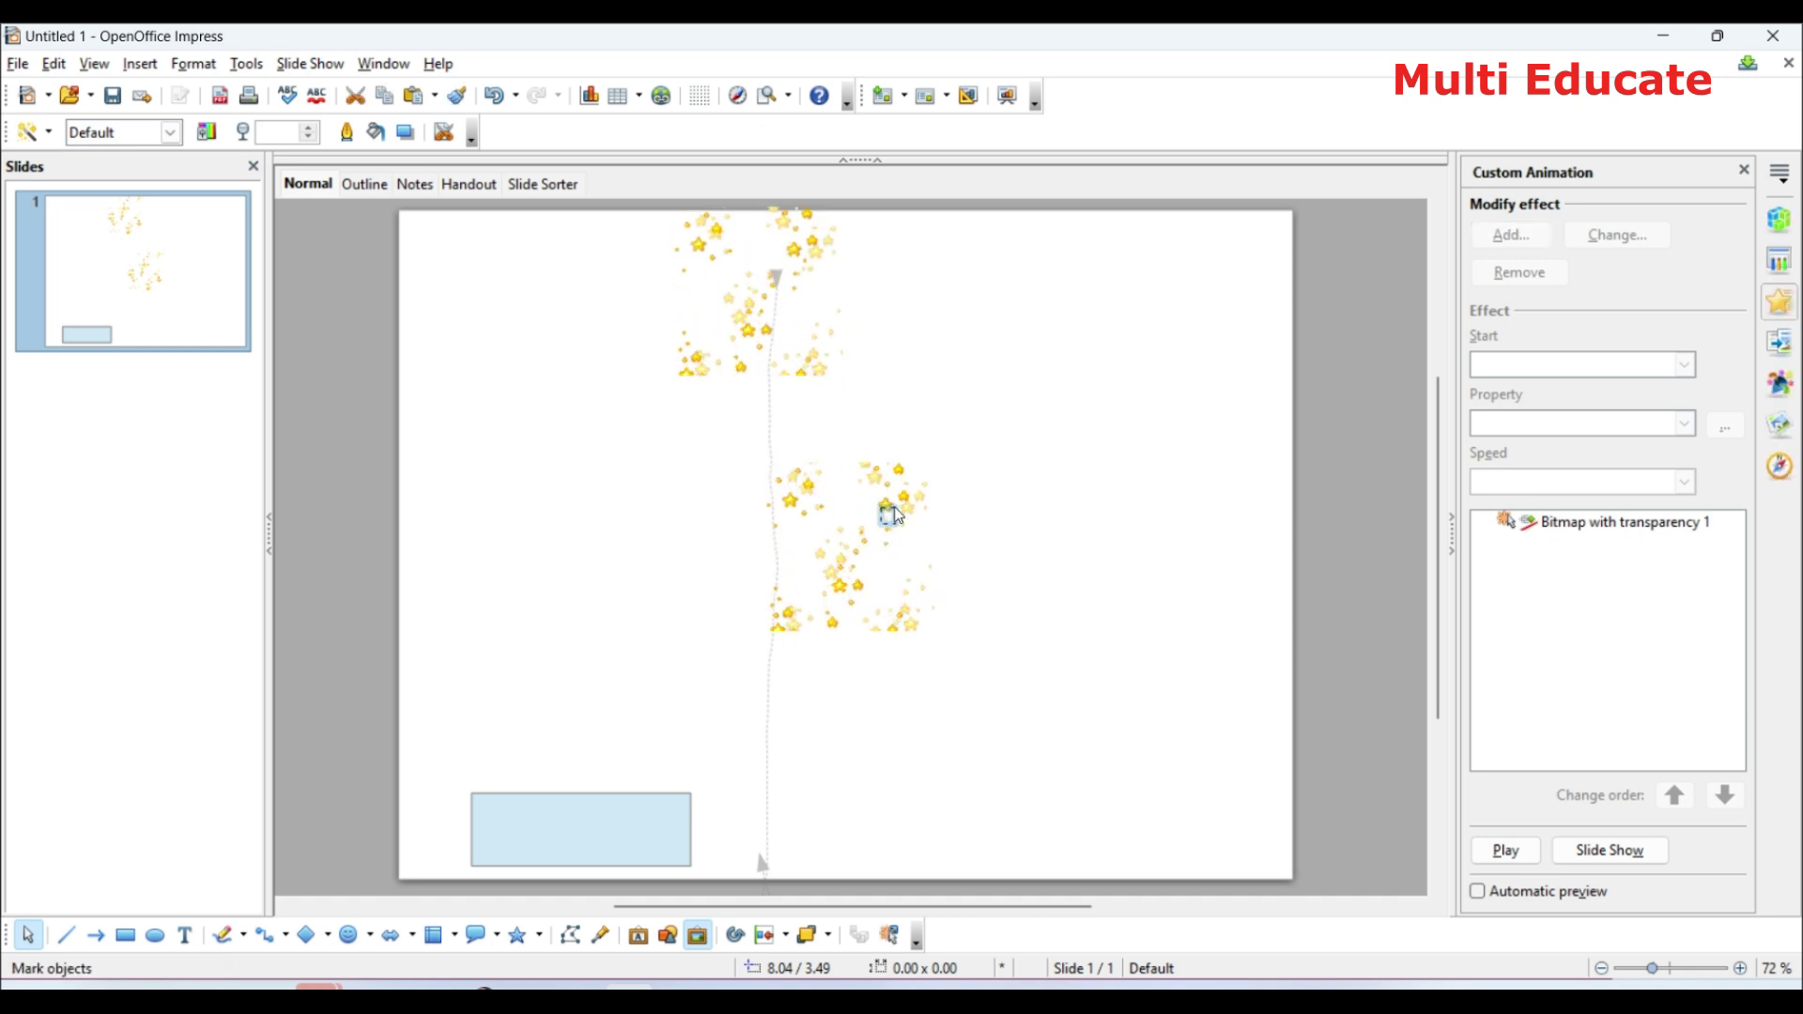
{"action": "key", "text": "Escape"}
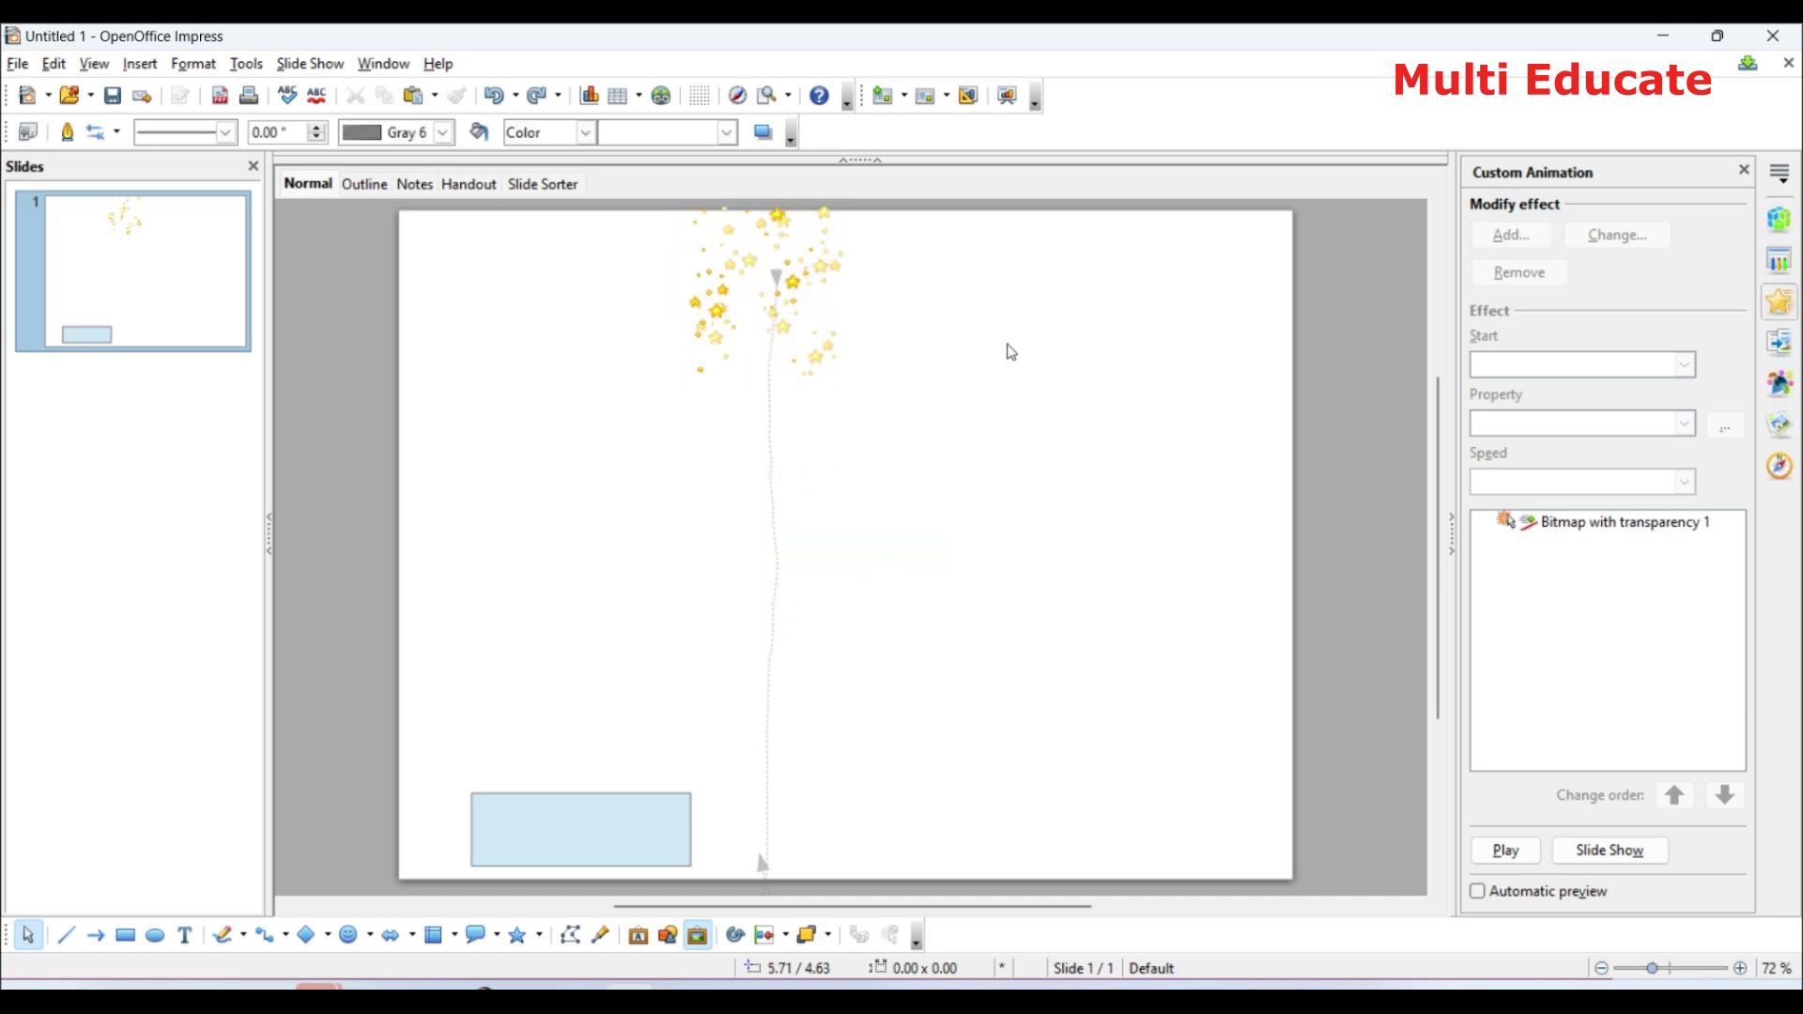
{"action": "key", "text": "ctrl+v"}
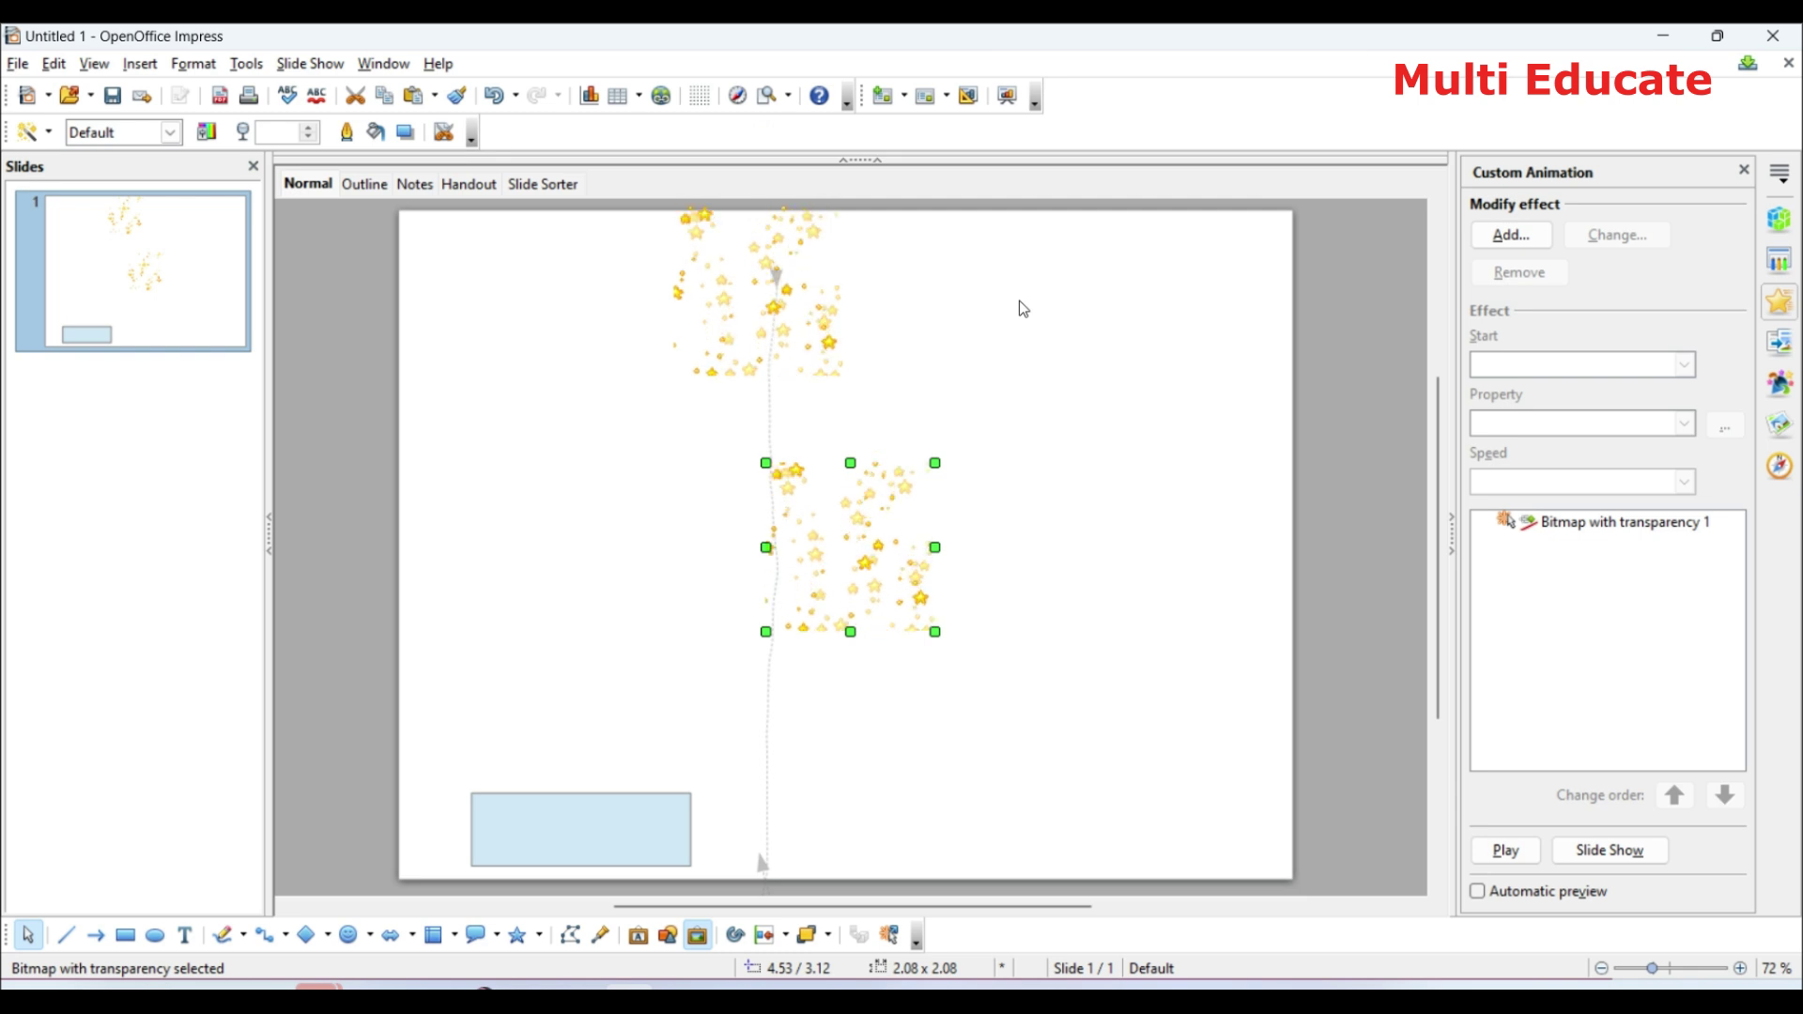
{"action": "key", "text": "Up"}
{"action": "key", "text": "Up"}
{"action": "key", "text": "Up"}
{"action": "key", "text": "Up"}
{"action": "key", "text": "Up"}
{"action": "key", "text": "Up"}
{"action": "key", "text": "Up"}
{"action": "key", "text": "Up"}
{"action": "key", "text": "Up"}
{"action": "key", "text": "Up"}
{"action": "key", "text": "Up"}
{"action": "key", "text": "Up"}
{"action": "key", "text": "Up"}
{"action": "key", "text": "Up"}
{"action": "key", "text": "Up"}
{"action": "key", "text": "Up"}
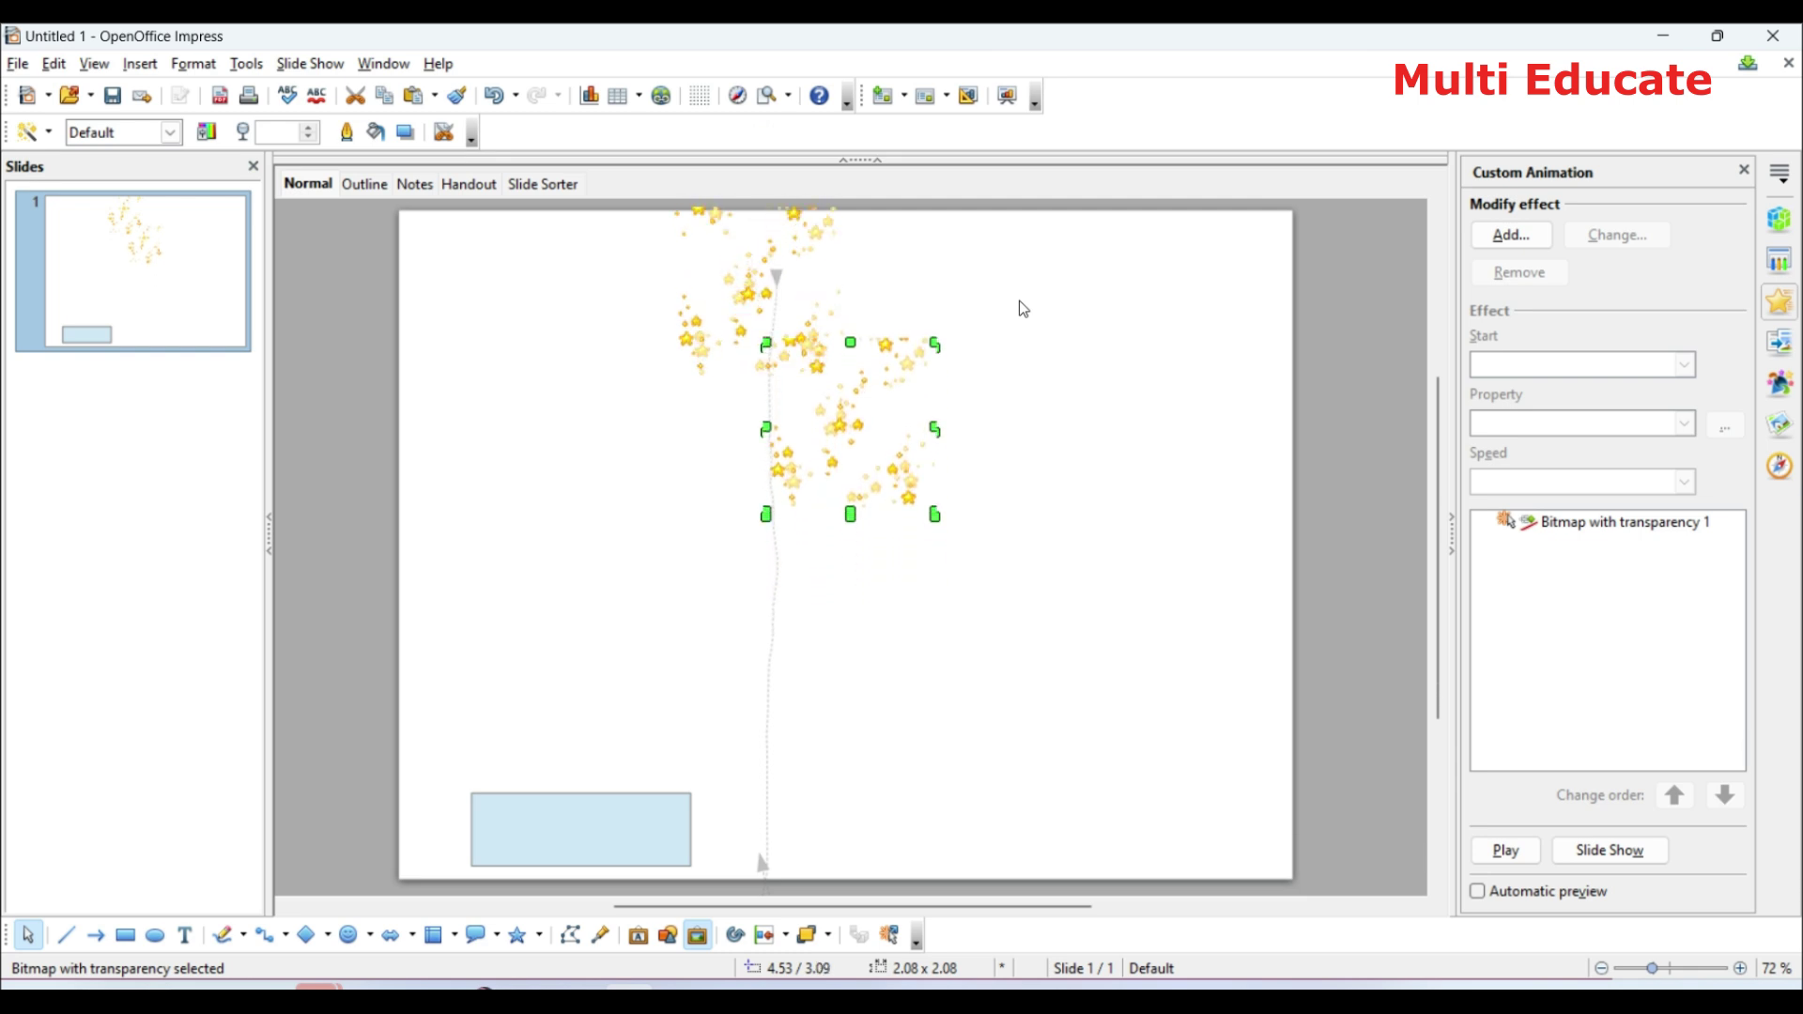
{"action": "key", "text": "Up"}
{"action": "key", "text": "Right"}
{"action": "key", "text": "Right"}
{"action": "key", "text": "Right"}
{"action": "key", "text": "Right"}
{"action": "key", "text": "Right"}
{"action": "key", "text": "Right"}
{"action": "key", "text": "Right"}
{"action": "key", "text": "Right"}
{"action": "key", "text": "Right"}
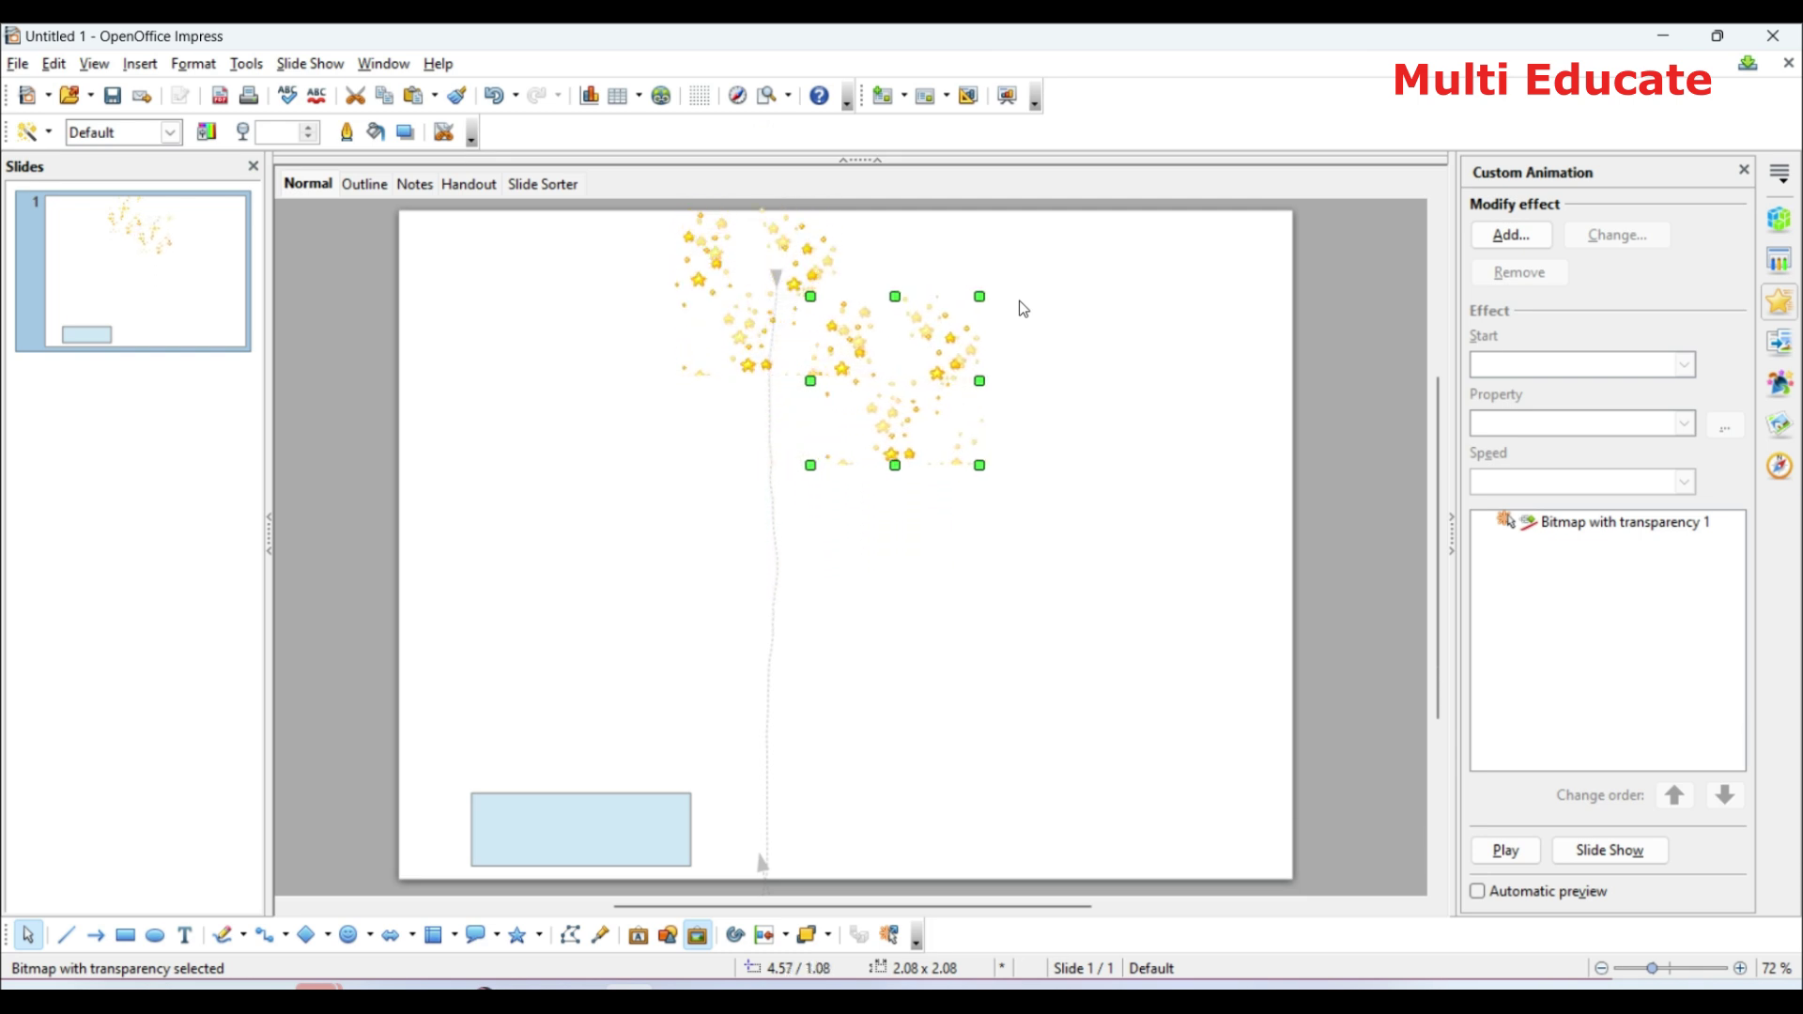
{"action": "key", "text": "Right"}
{"action": "key", "text": "Right"}
{"action": "key", "text": "Up"}
{"action": "key", "text": "Up"}
{"action": "key", "text": "Up"}
{"action": "key", "text": "Up"}
{"action": "key", "text": "Up"}
{"action": "key", "text": "Up"}
{"action": "key", "text": "Up"}
{"action": "key", "text": "Up"}
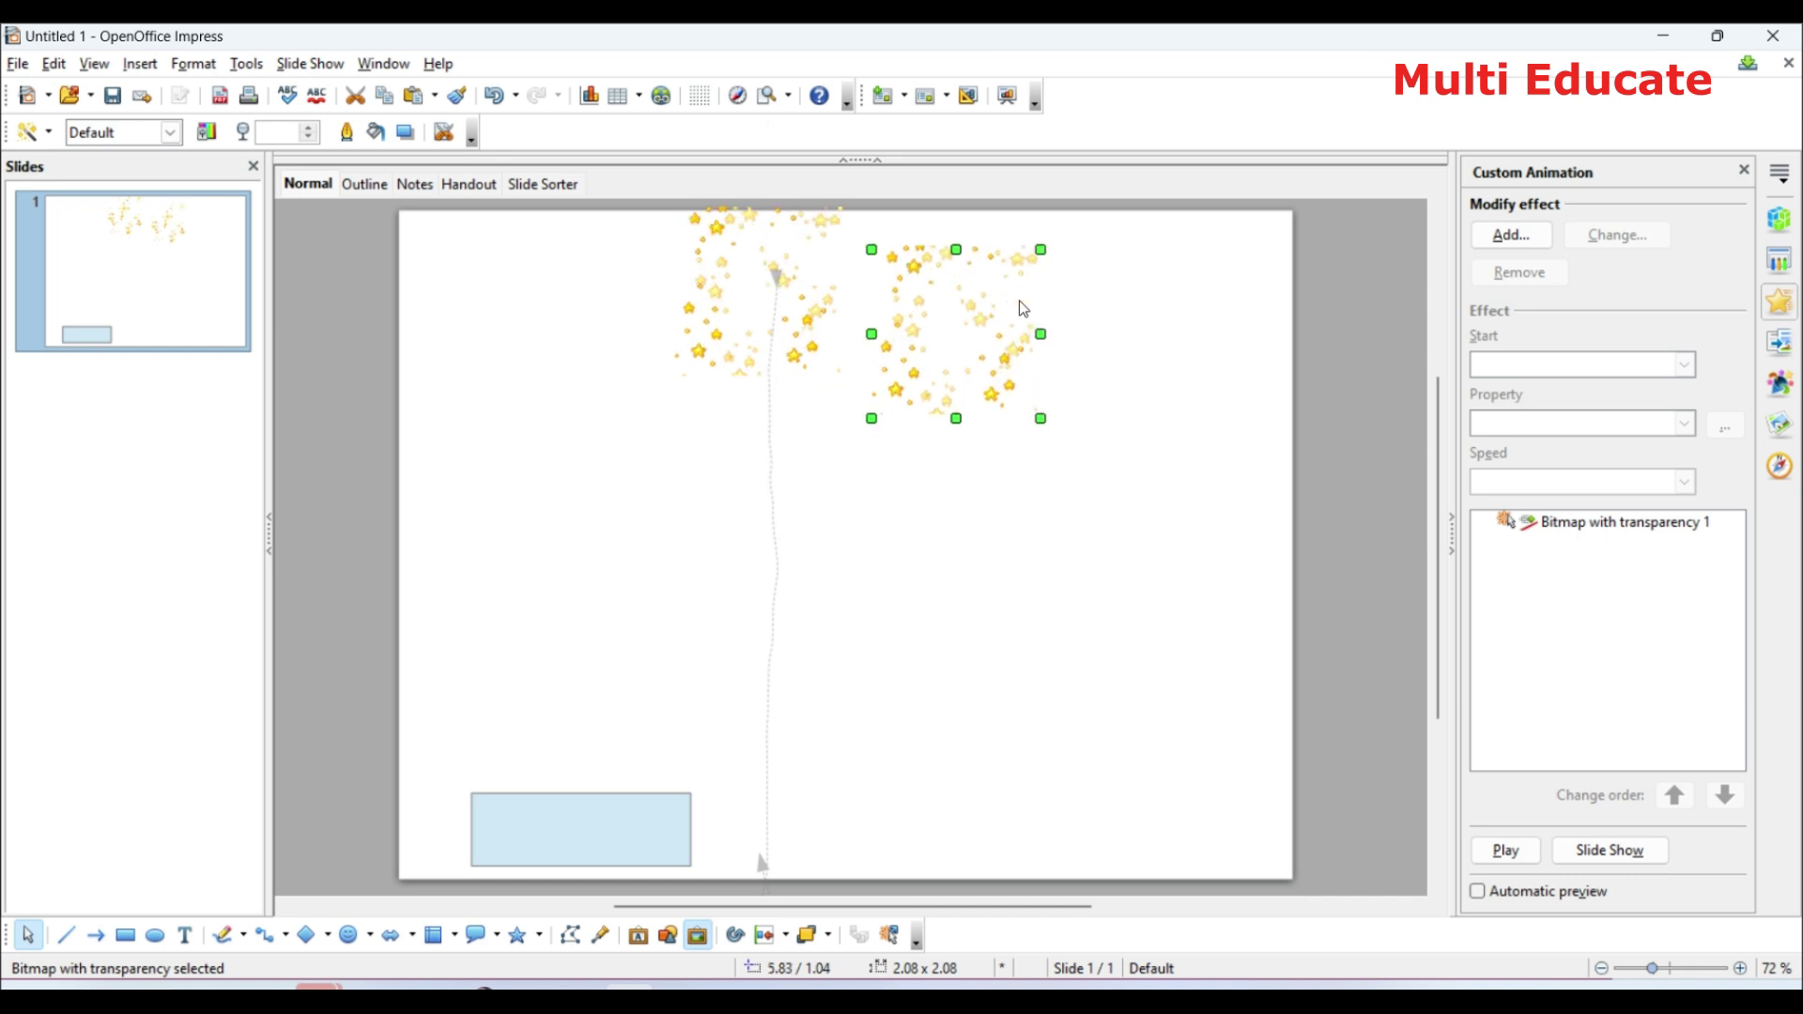
Add a Freeform Line motion path at Medium speed to the second stars image, drawn from its centre down to the slide's lower edge.
{"action": "left_click", "coordinate": [1511, 234]}
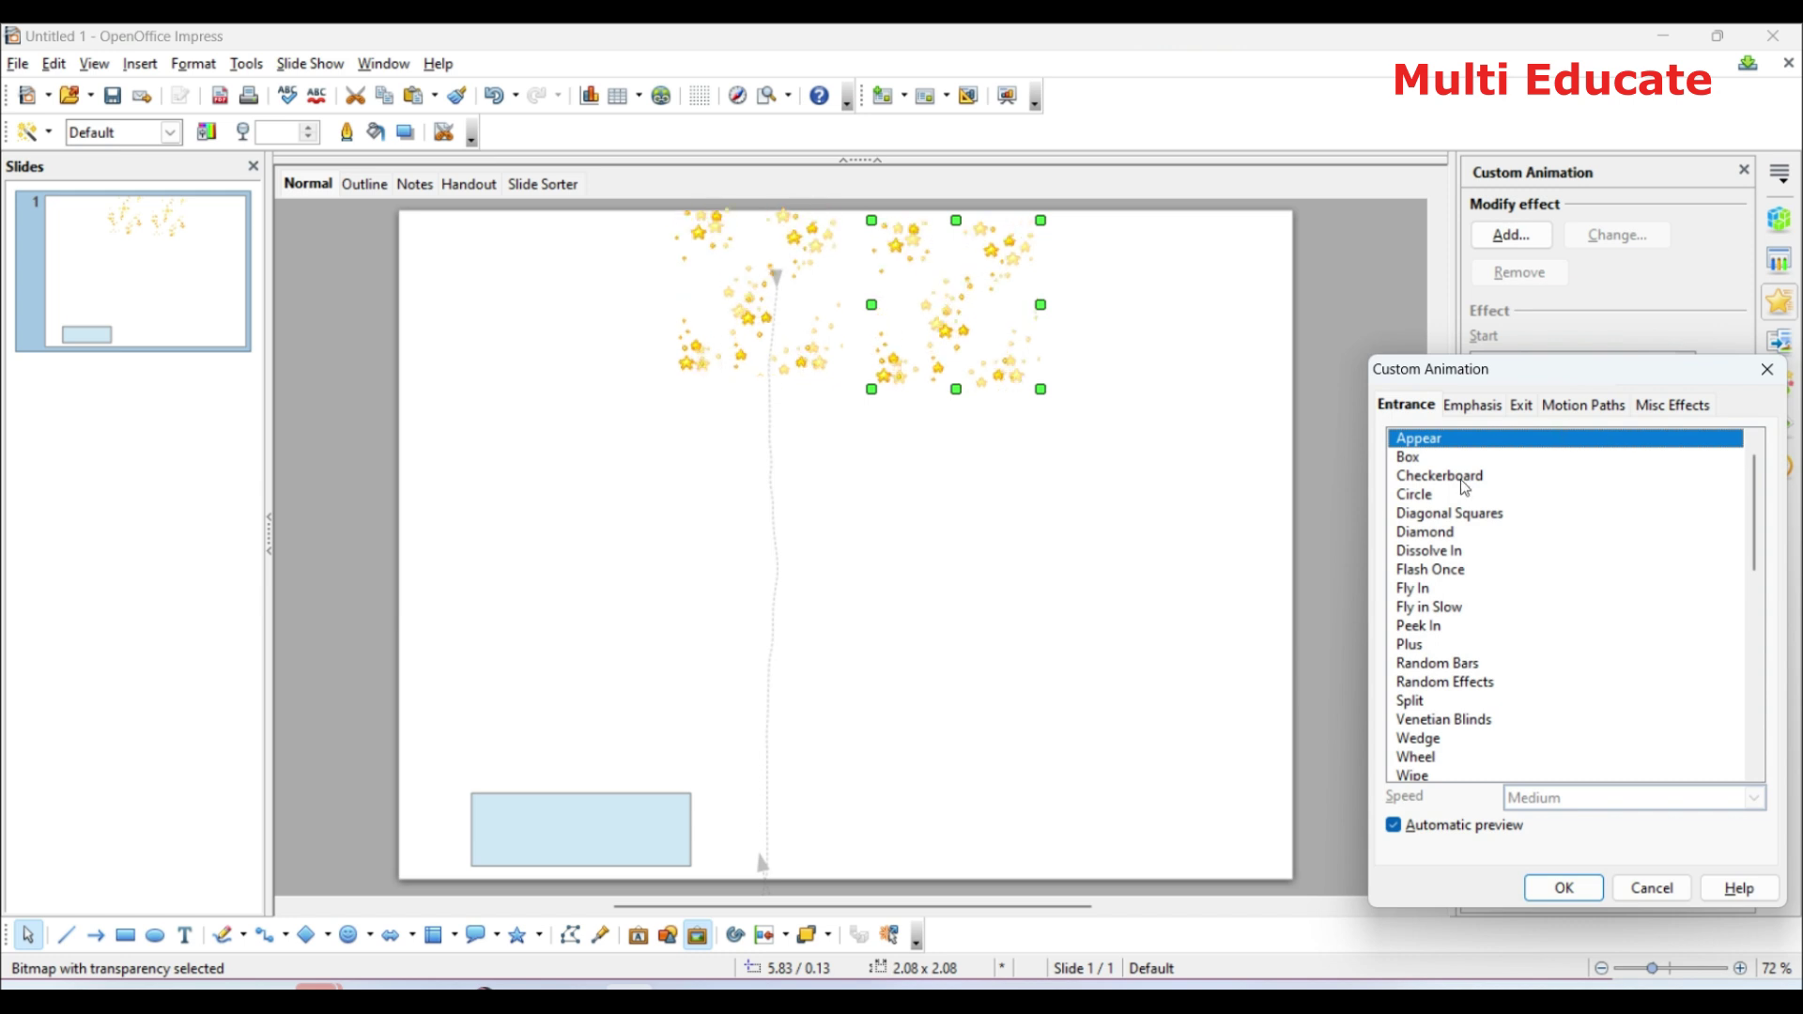
{"action": "left_click", "coordinate": [1578, 409]}
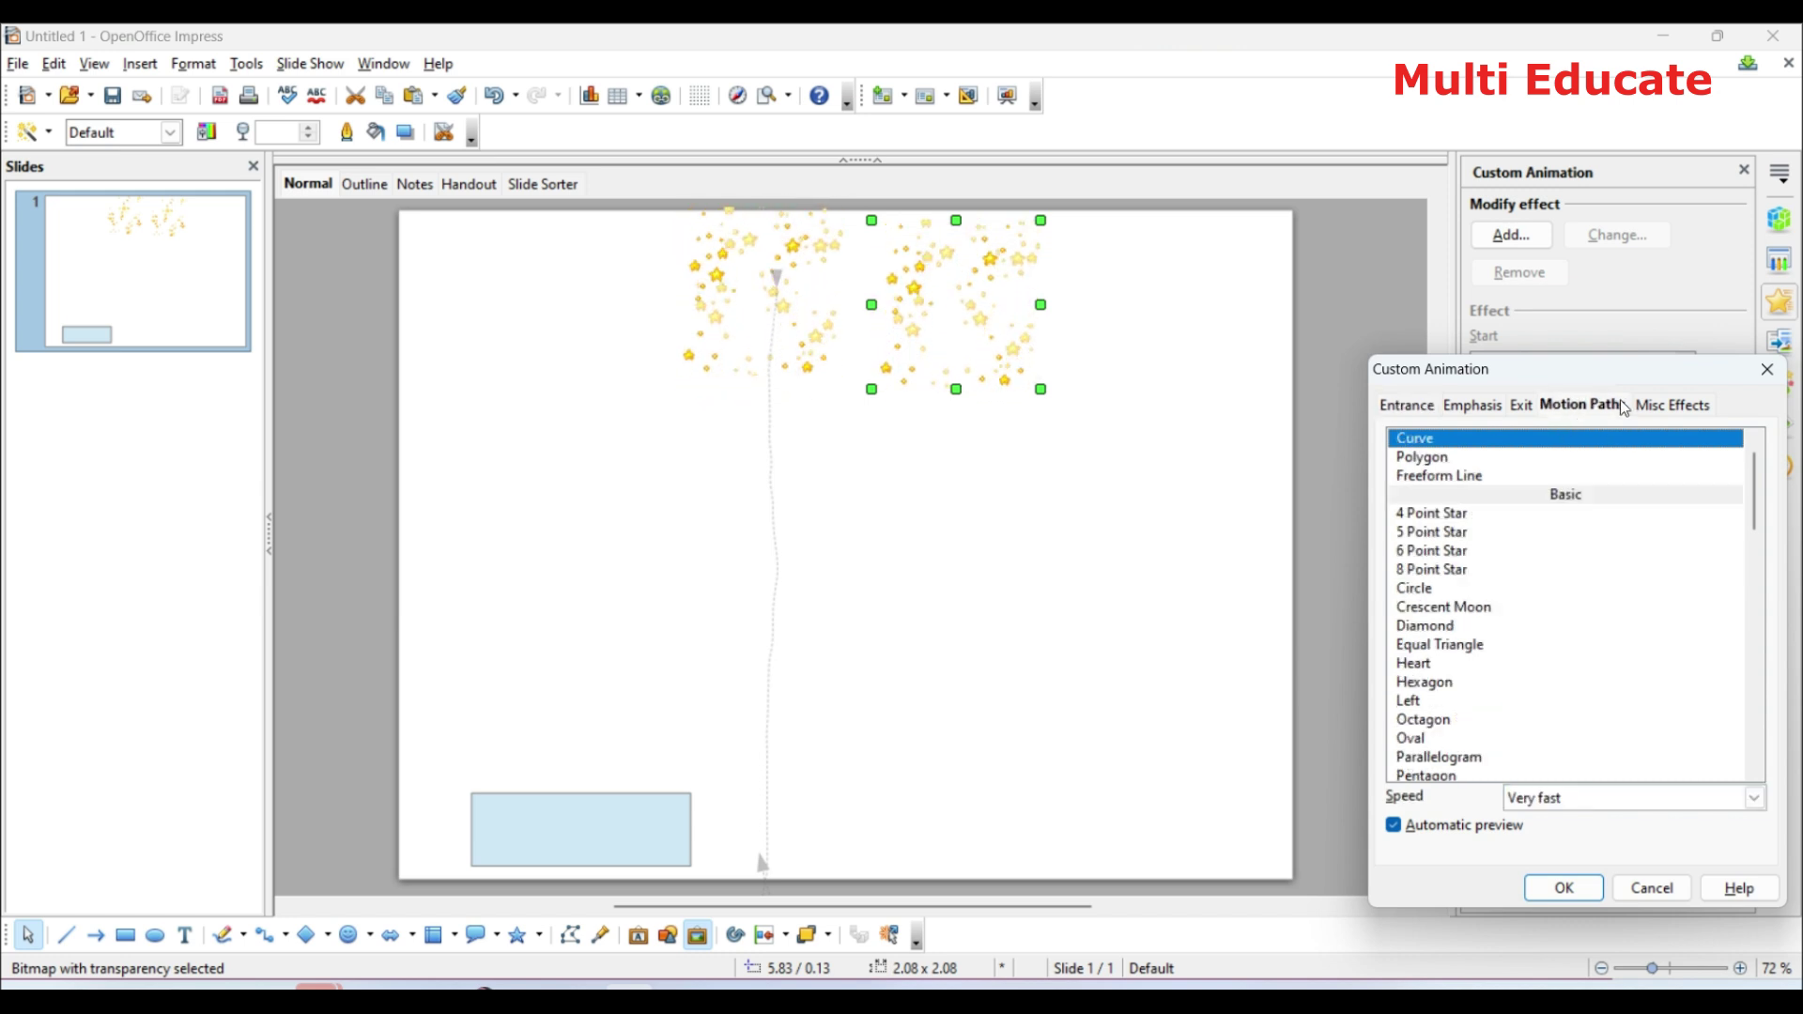
{"action": "left_click", "coordinate": [1445, 477]}
{"action": "left_click", "coordinate": [1755, 799]}
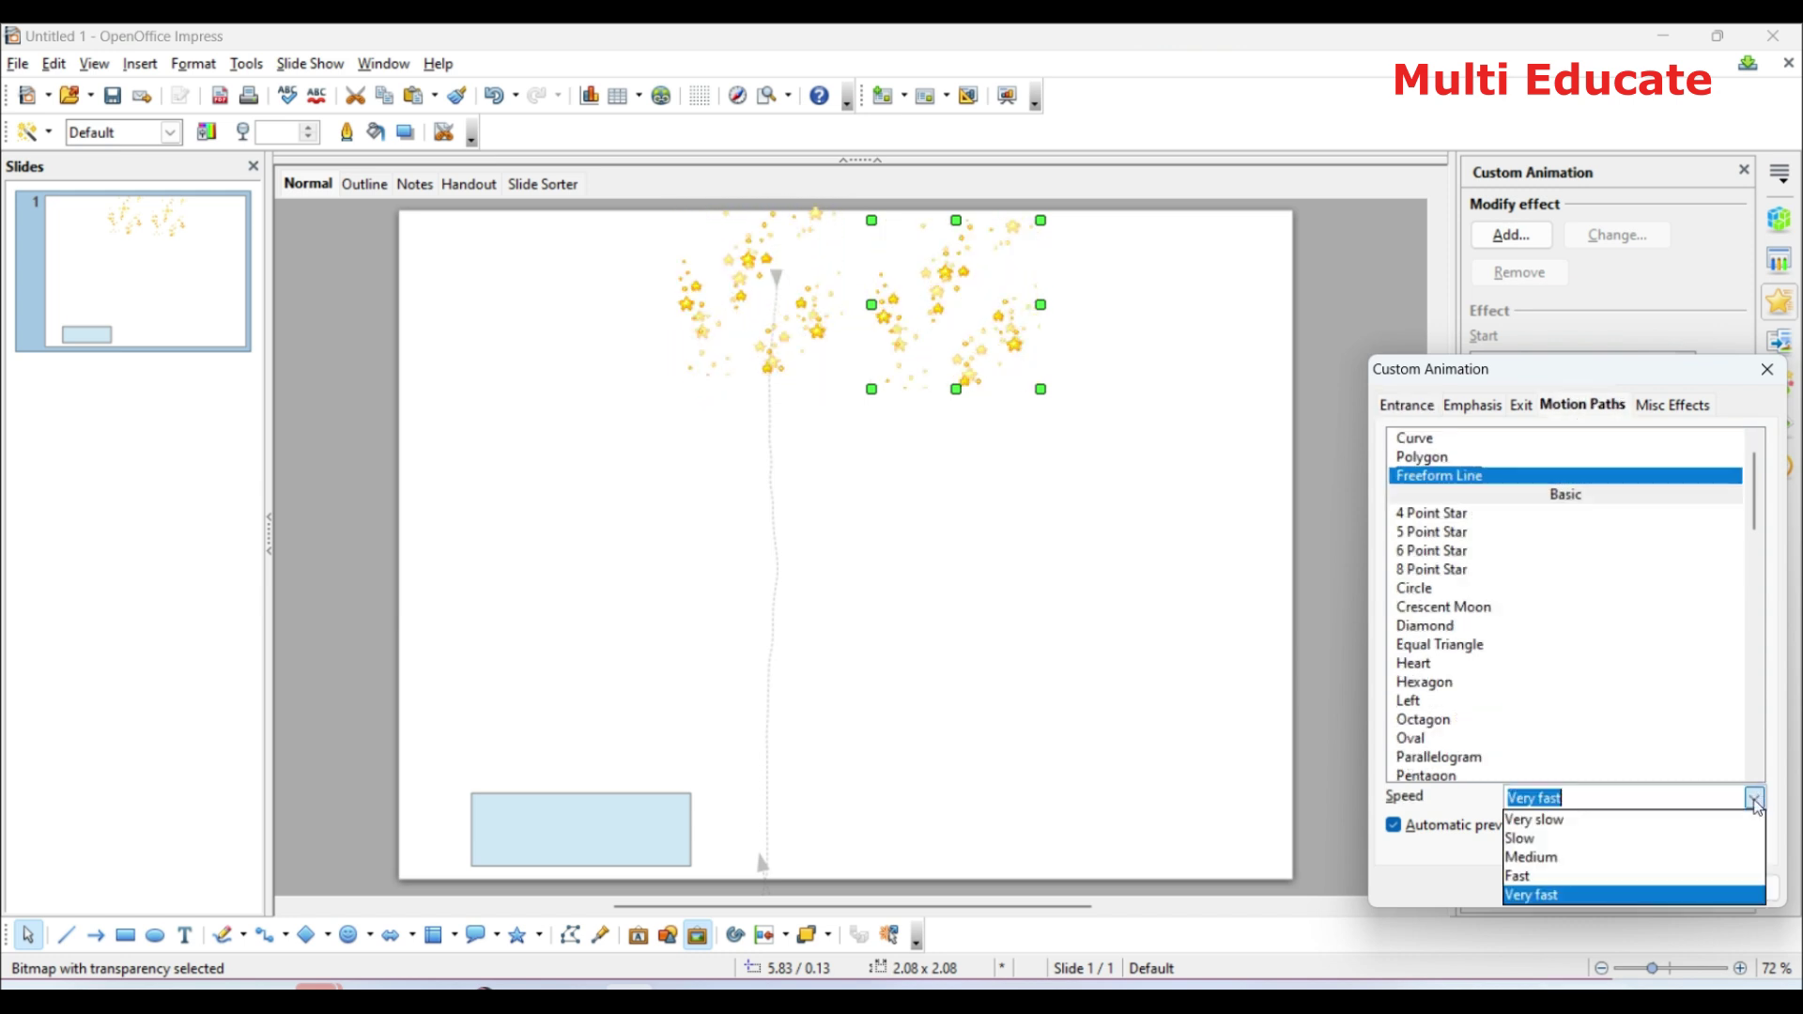
{"action": "left_click", "coordinate": [1540, 857]}
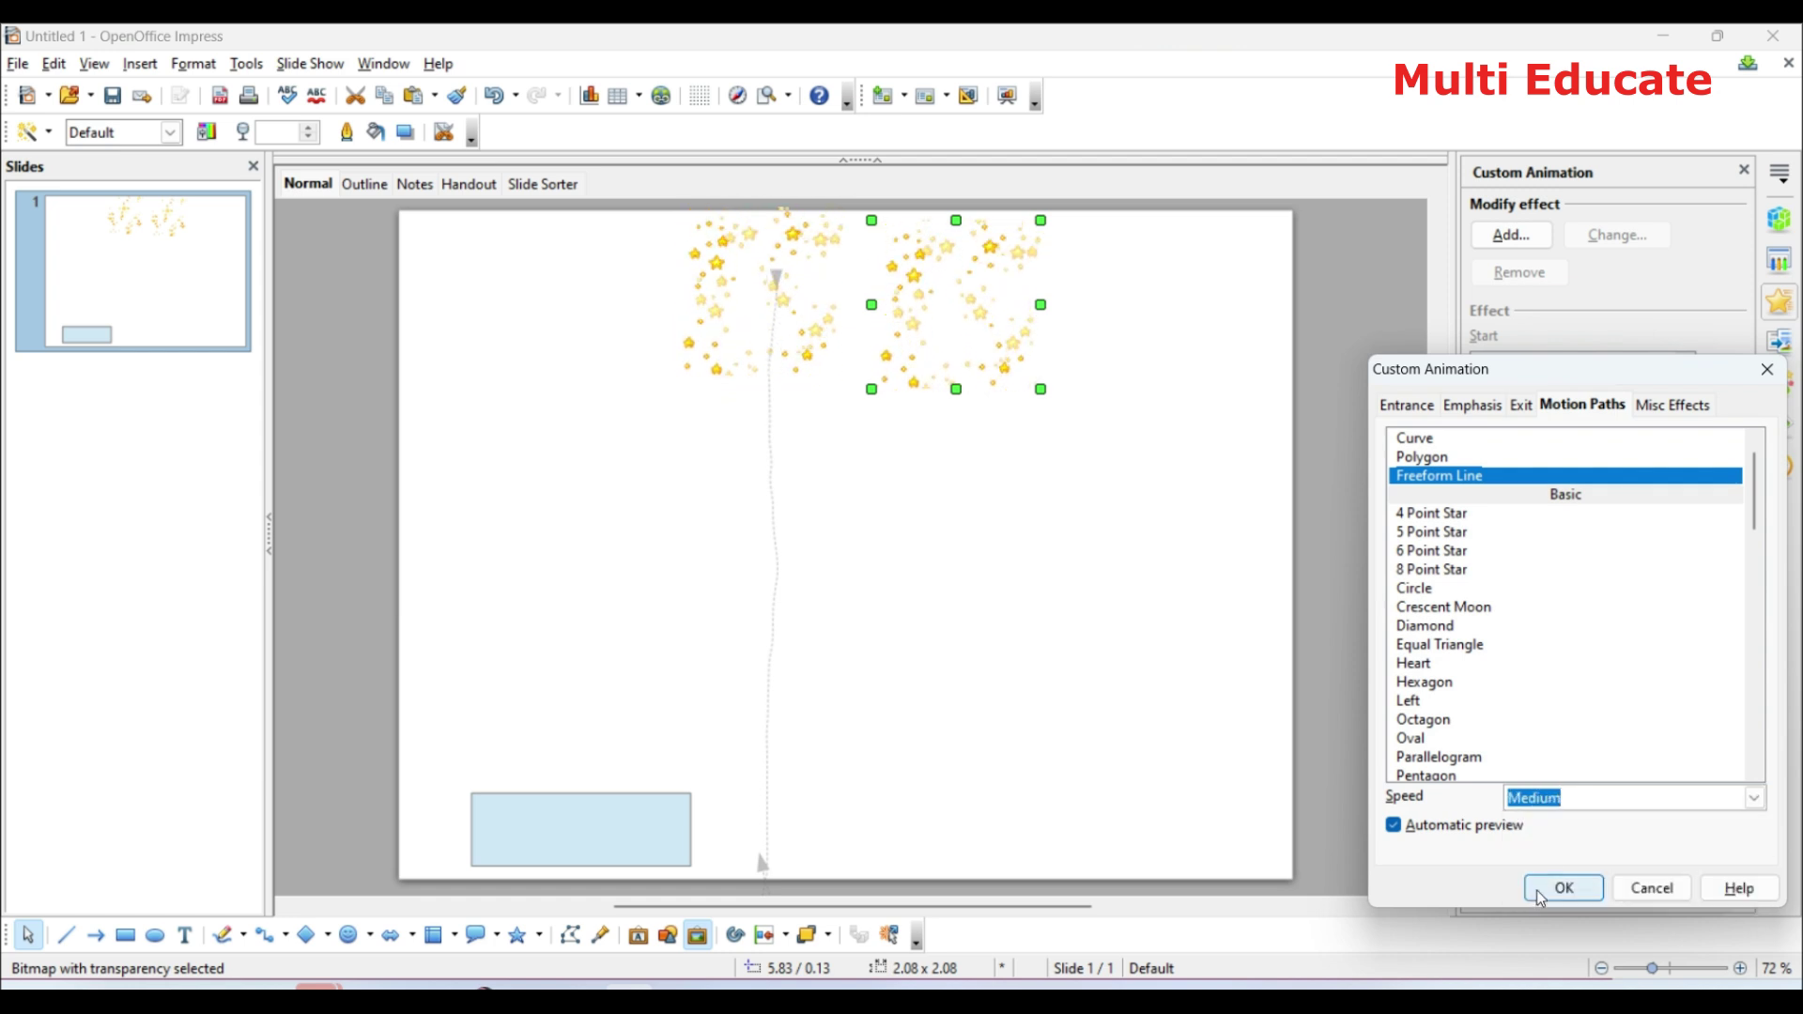
{"action": "left_click", "coordinate": [1561, 888]}
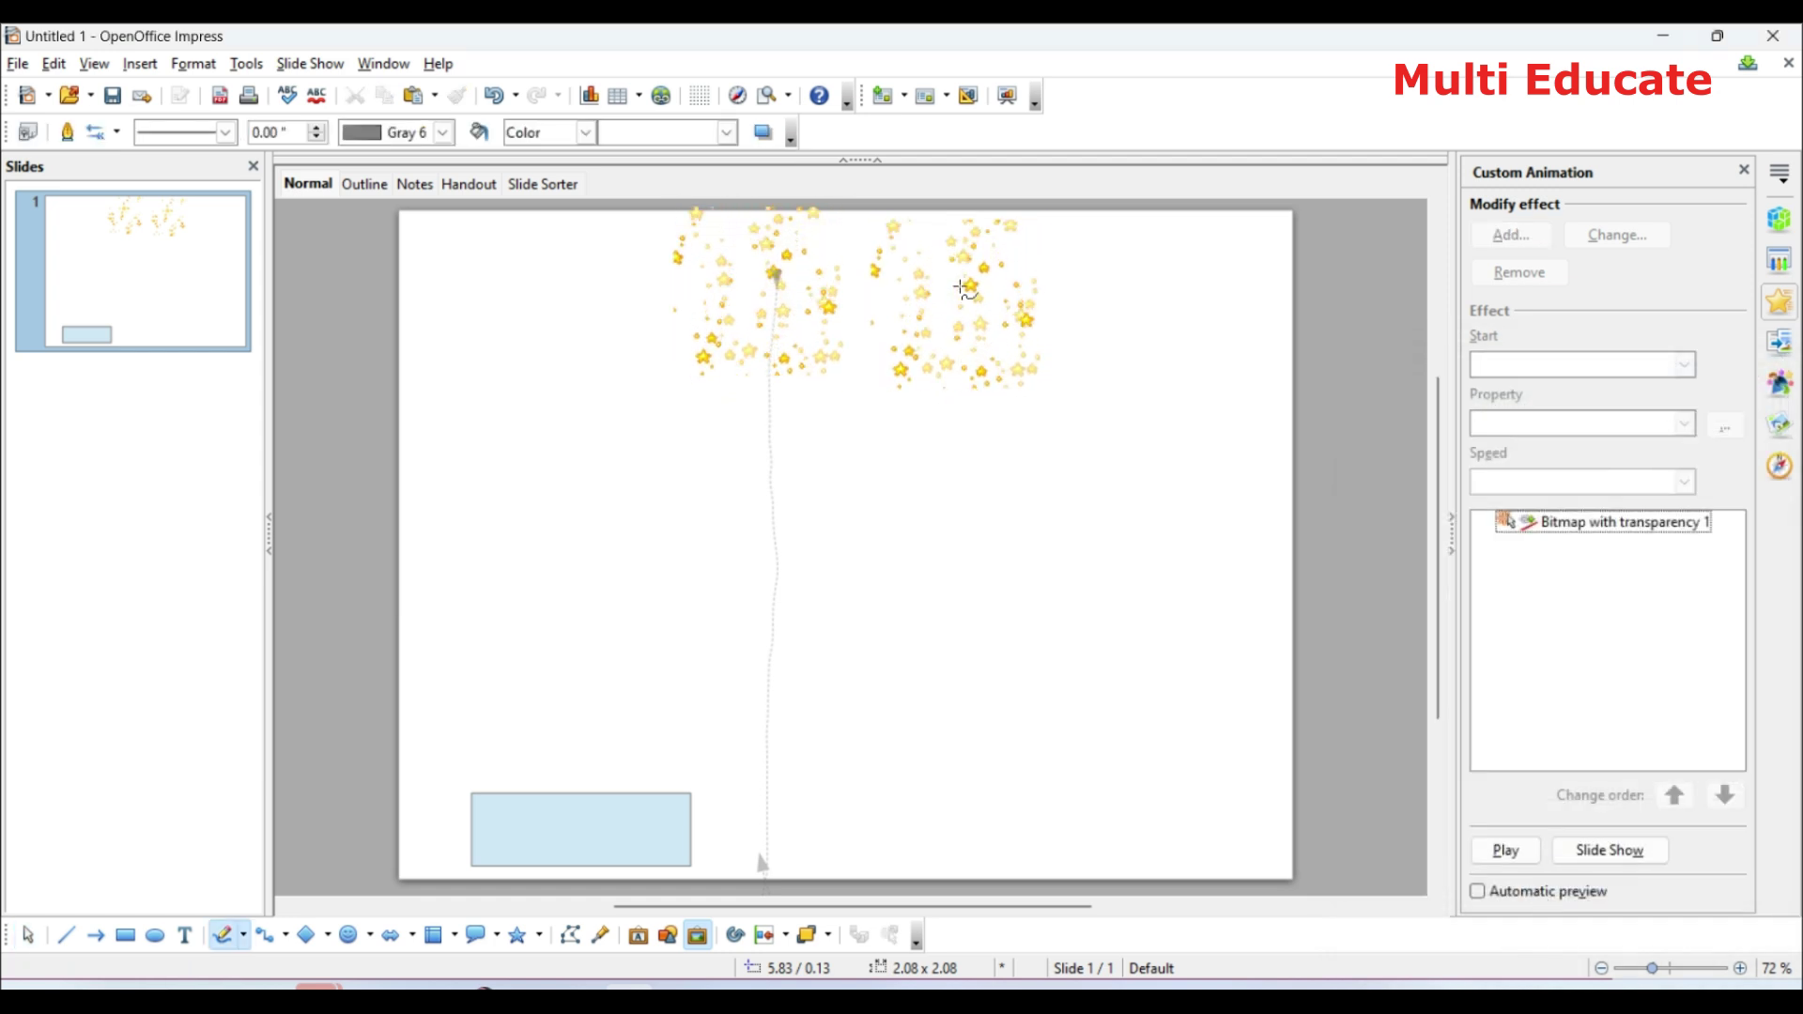
{"action": "left_click_drag", "start_coordinate": [960, 273], "coordinate": [965, 878]}
Paste a third copy of the stars image and move it beside the second one near the slide's upper edge, at about 7.95 / 0.25 inches.
{"action": "key", "text": "ctrl+v"}
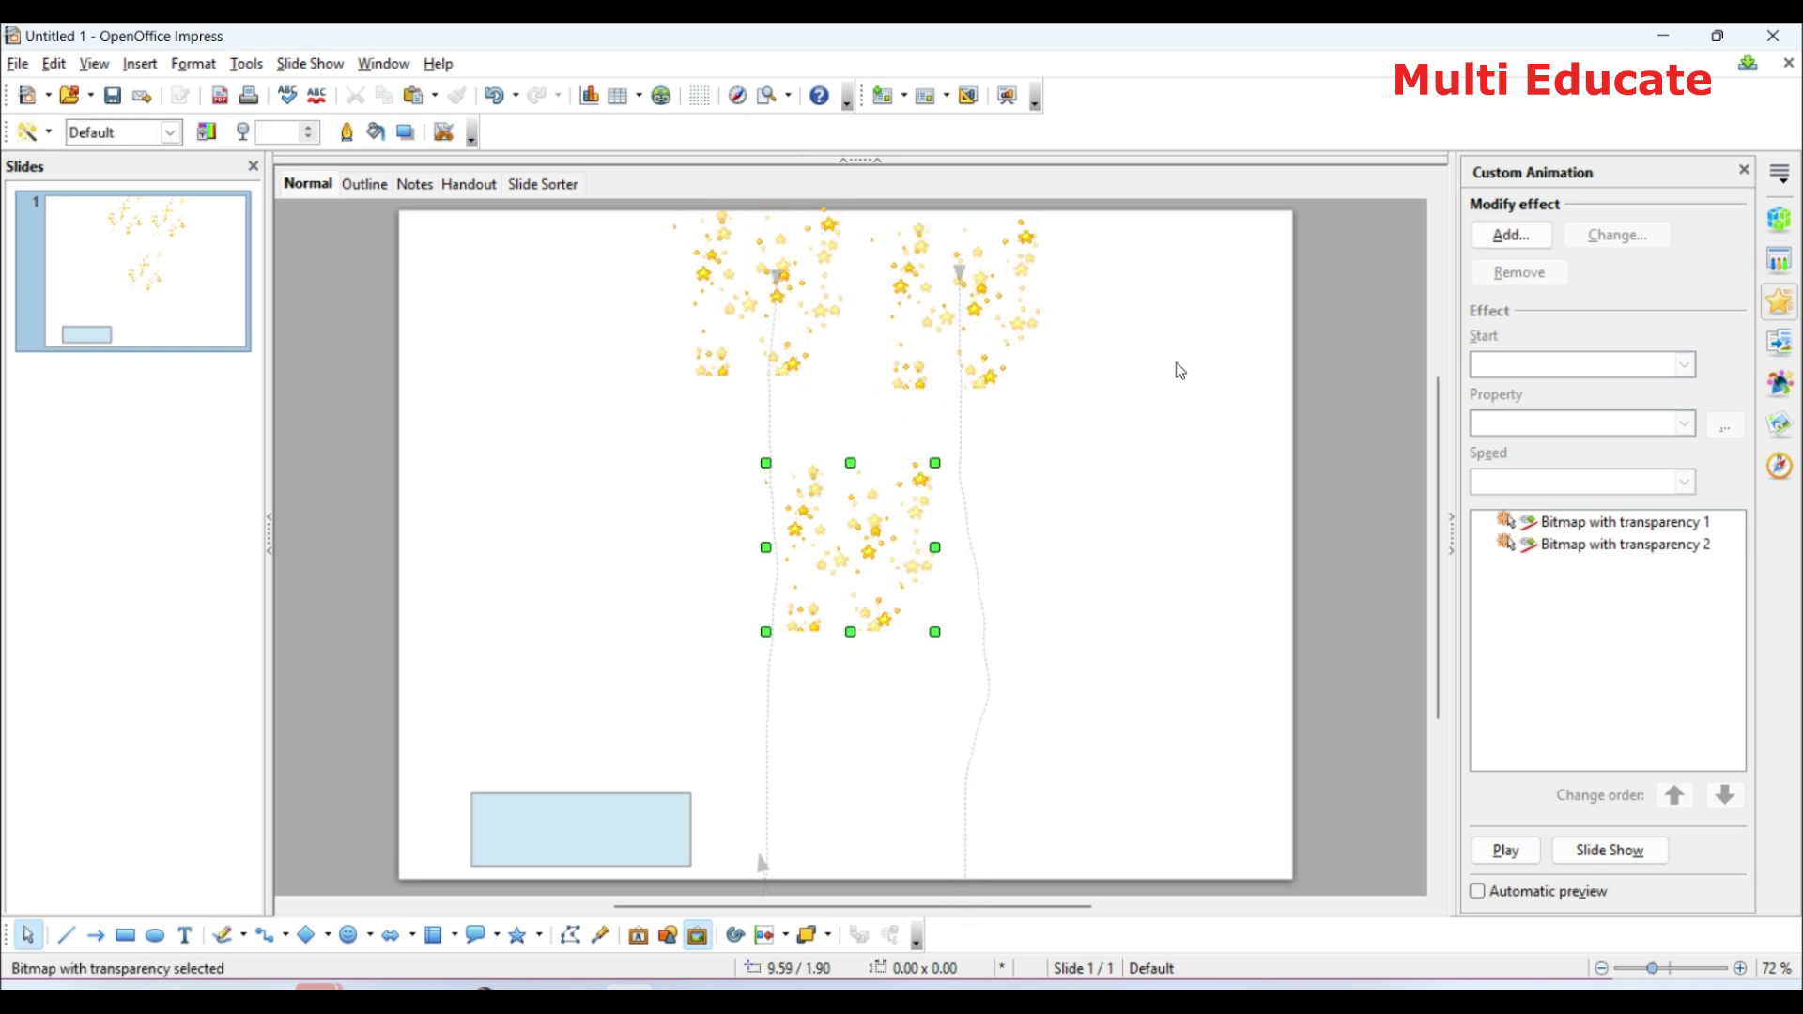
{"action": "key", "text": "Right"}
{"action": "key", "text": "Right"}
{"action": "key", "text": "Right"}
{"action": "key", "text": "Right"}
{"action": "key", "text": "Right"}
{"action": "key", "text": "Right"}
{"action": "key", "text": "Right"}
{"action": "key", "text": "Right"}
{"action": "key", "text": "Right"}
{"action": "key", "text": "Right"}
{"action": "key", "text": "Right"}
{"action": "key", "text": "Right"}
{"action": "key", "text": "Right"}
{"action": "key", "text": "Right"}
{"action": "key", "text": "Right"}
{"action": "key", "text": "Right"}
{"action": "key", "text": "Right"}
{"action": "key", "text": "Right"}
{"action": "key", "text": "Right"}
{"action": "key", "text": "Right"}
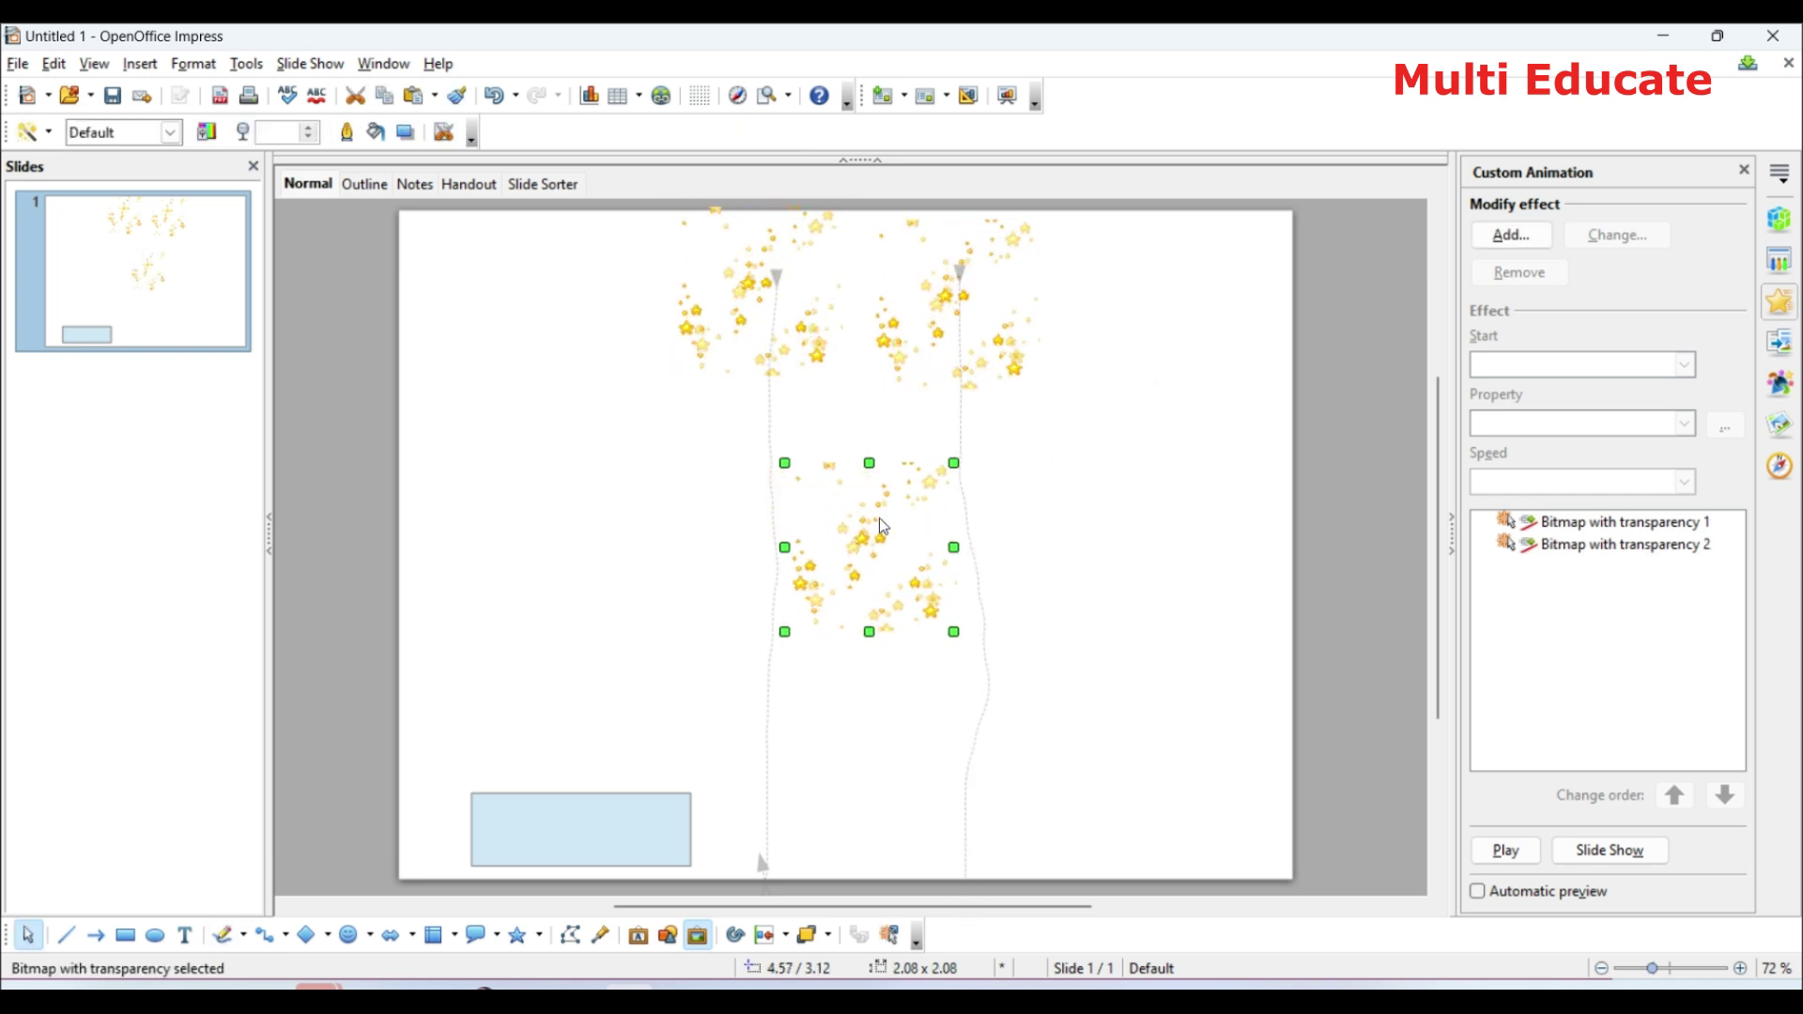
{"action": "key", "text": "Right"}
{"action": "key", "text": "Right"}
{"action": "key", "text": "Right"}
{"action": "key", "text": "Right"}
{"action": "key", "text": "Right"}
{"action": "key", "text": "Right"}
{"action": "key", "text": "Right"}
{"action": "key", "text": "Right"}
{"action": "key", "text": "Right"}
{"action": "key", "text": "Right"}
{"action": "key", "text": "Right"}
{"action": "key", "text": "Right"}
{"action": "key", "text": "Right"}
{"action": "key", "text": "Right"}
{"action": "key", "text": "Right"}
{"action": "key", "text": "Right"}
{"action": "key", "text": "Right"}
{"action": "key", "text": "Right"}
{"action": "key", "text": "Right"}
{"action": "key", "text": "Right"}
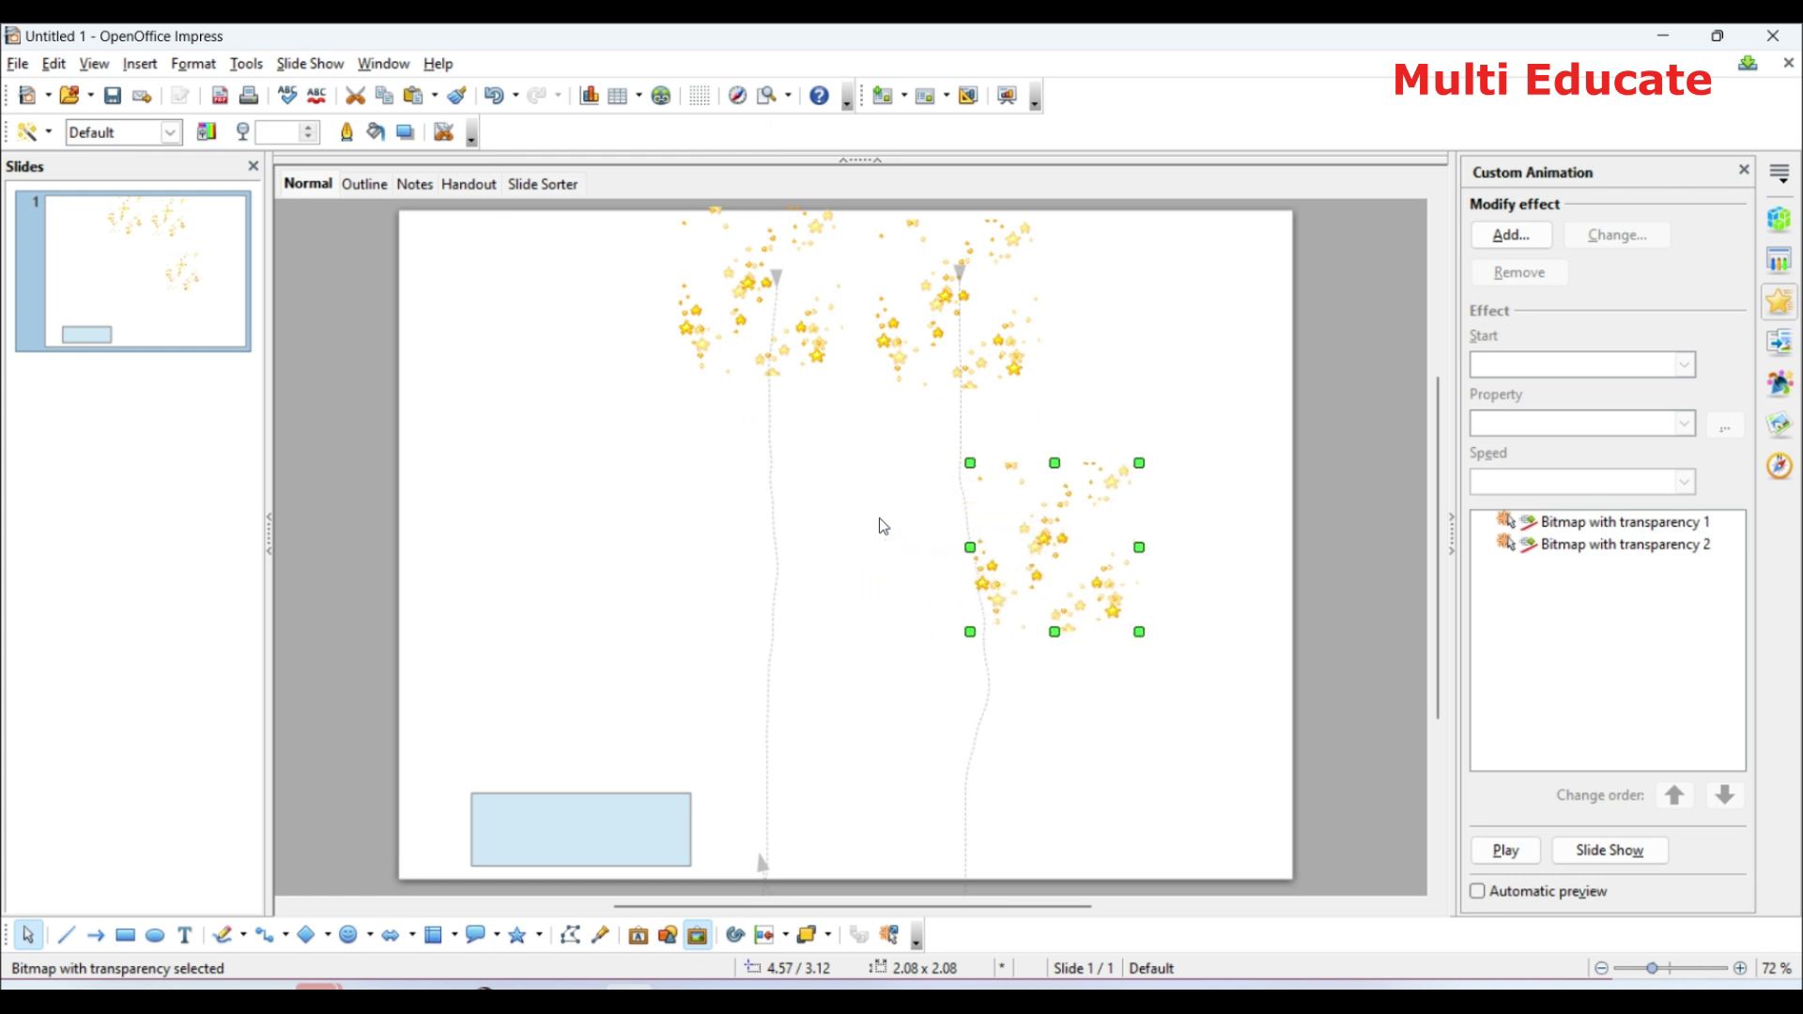
{"action": "key", "text": "Up"}
{"action": "key", "text": "Up"}
{"action": "key", "text": "Up"}
{"action": "key", "text": "Up"}
{"action": "key", "text": "Up"}
{"action": "key", "text": "Up"}
{"action": "key", "text": "Up"}
{"action": "key", "text": "Up"}
{"action": "key", "text": "Up"}
{"action": "key", "text": "Up"}
{"action": "key", "text": "Up"}
{"action": "key", "text": "Up"}
{"action": "key", "text": "Up"}
{"action": "key", "text": "Up"}
{"action": "key", "text": "Up"}
{"action": "key", "text": "Up"}
{"action": "key", "text": "Up"}
{"action": "key", "text": "Up"}
{"action": "key", "text": "Up"}
{"action": "key", "text": "Up"}
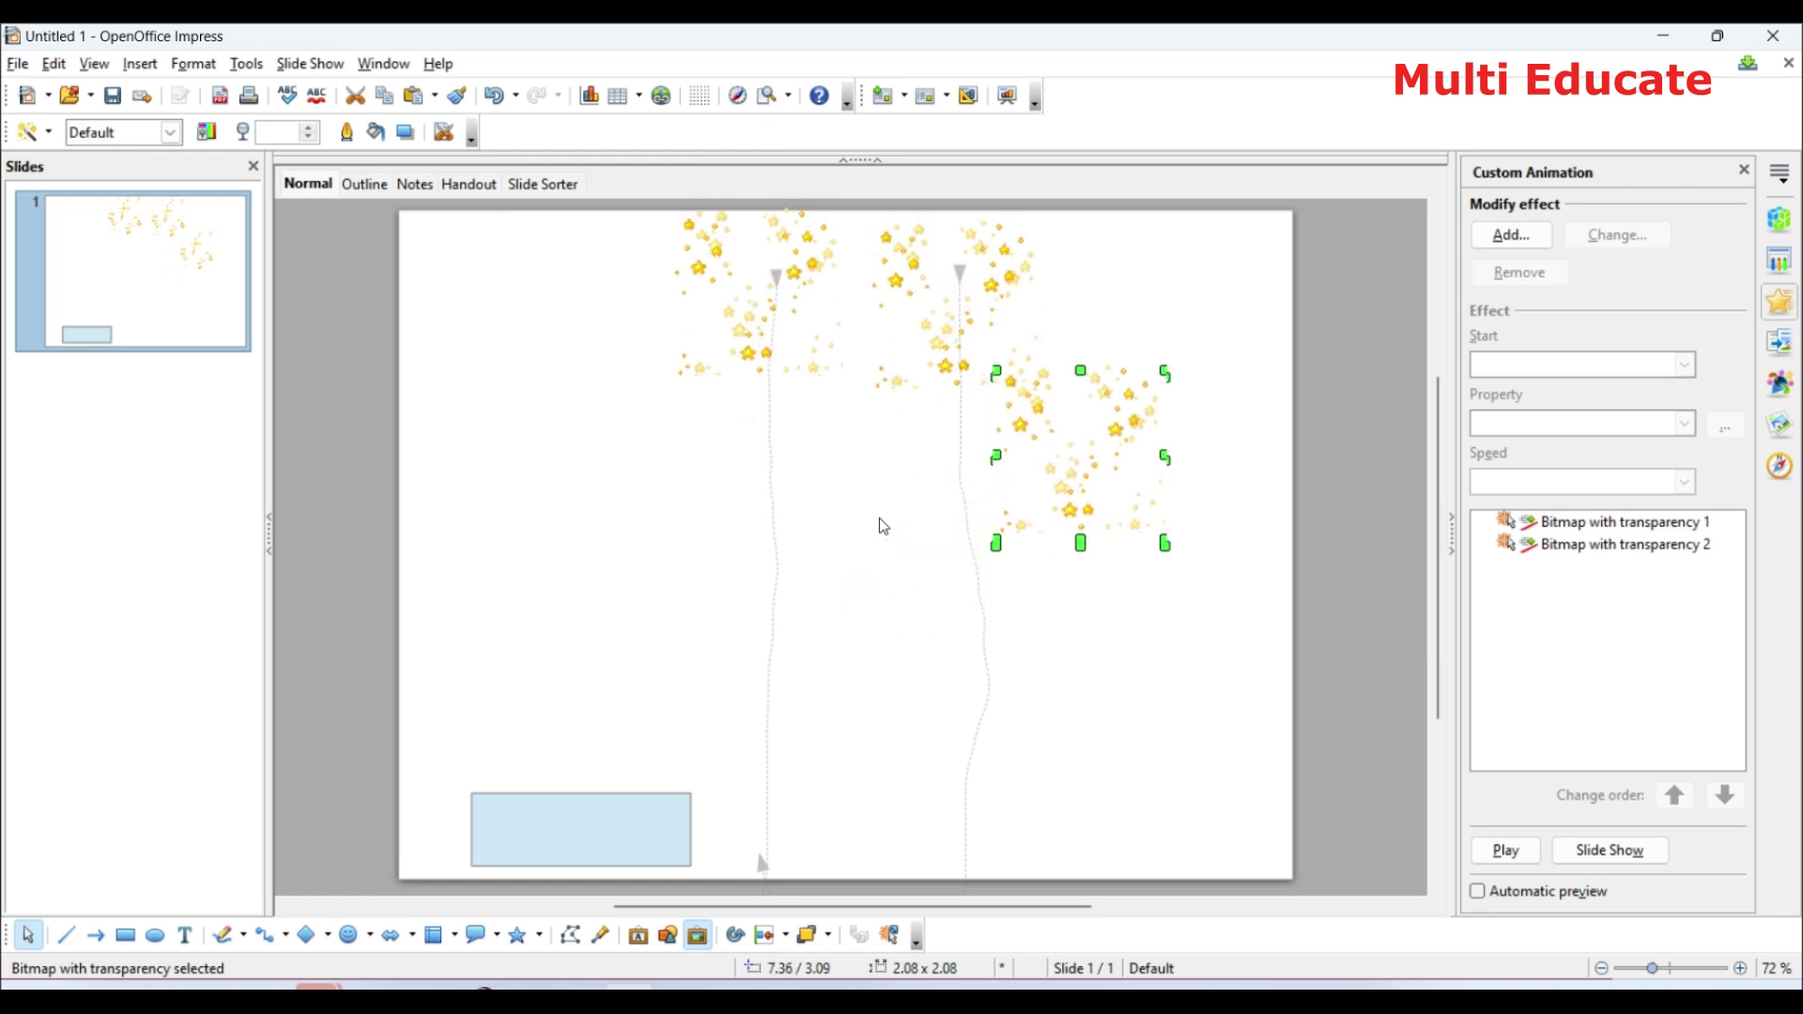
{"action": "key", "text": "Up"}
{"action": "key", "text": "Up"}
{"action": "key", "text": "Up"}
{"action": "key", "text": "Up"}
{"action": "key", "text": "Up"}
{"action": "key", "text": "Up"}
{"action": "key", "text": "Up"}
{"action": "key", "text": "Up"}
{"action": "key", "text": "Up"}
{"action": "key", "text": "Up"}
{"action": "key", "text": "Up"}
{"action": "key", "text": "Up"}
{"action": "key", "text": "Up"}
{"action": "key", "text": "Up"}
{"action": "key", "text": "Up"}
{"action": "key", "text": "Up"}
{"action": "key", "text": "Up"}
{"action": "key", "text": "Up"}
{"action": "key", "text": "Up"}
{"action": "key", "text": "Up"}
{"action": "key", "text": "Right"}
{"action": "key", "text": "Right"}
{"action": "key", "text": "Right"}
{"action": "key", "text": "Right"}
{"action": "key", "text": "Right"}
{"action": "key", "text": "Right"}
{"action": "key", "text": "Right"}
{"action": "key", "text": "Right"}
{"action": "key", "text": "Right"}
{"action": "key", "text": "Right"}
{"action": "key", "text": "Right"}
{"action": "key", "text": "Right"}
{"action": "key", "text": "Right"}
{"action": "key", "text": "Up"}
{"action": "key", "text": "Up"}
{"action": "key", "text": "Up"}
{"action": "key", "text": "Up"}
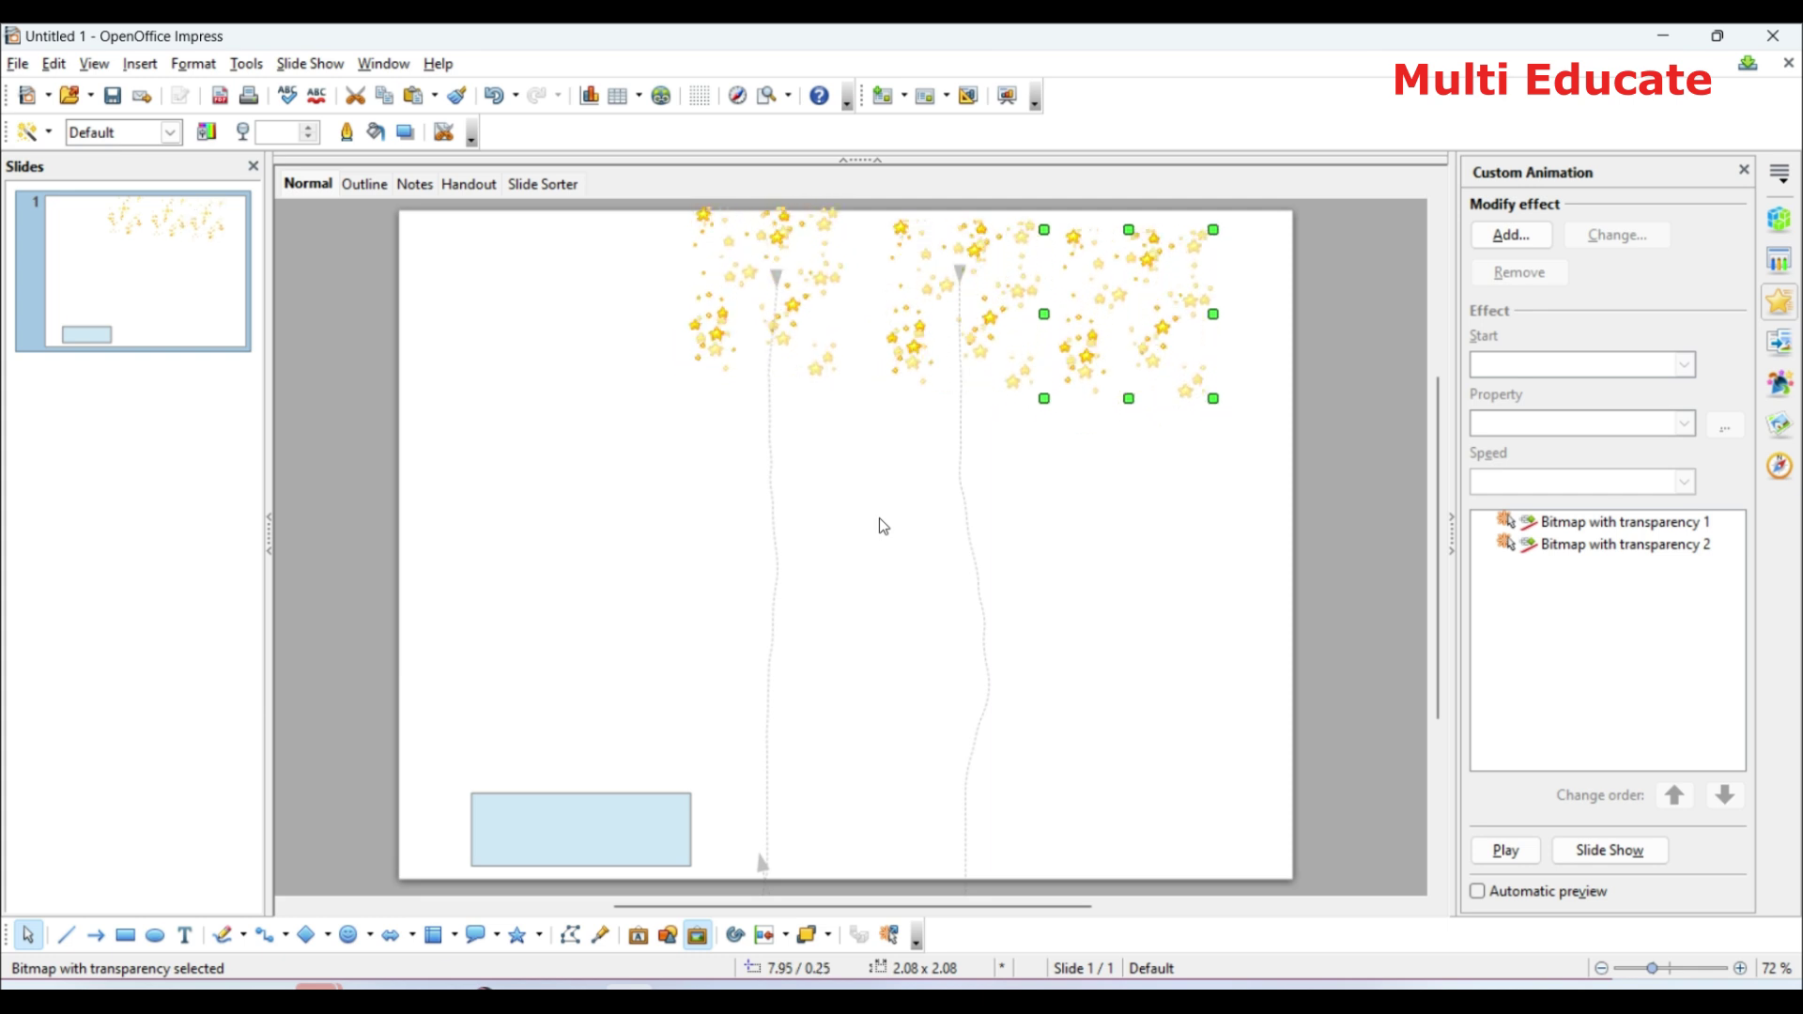
Add a Freeform Line motion path at Medium speed to the third stars image, drawn from inside the image down past the slide's lower edge.
{"action": "left_click", "coordinate": [1503, 238]}
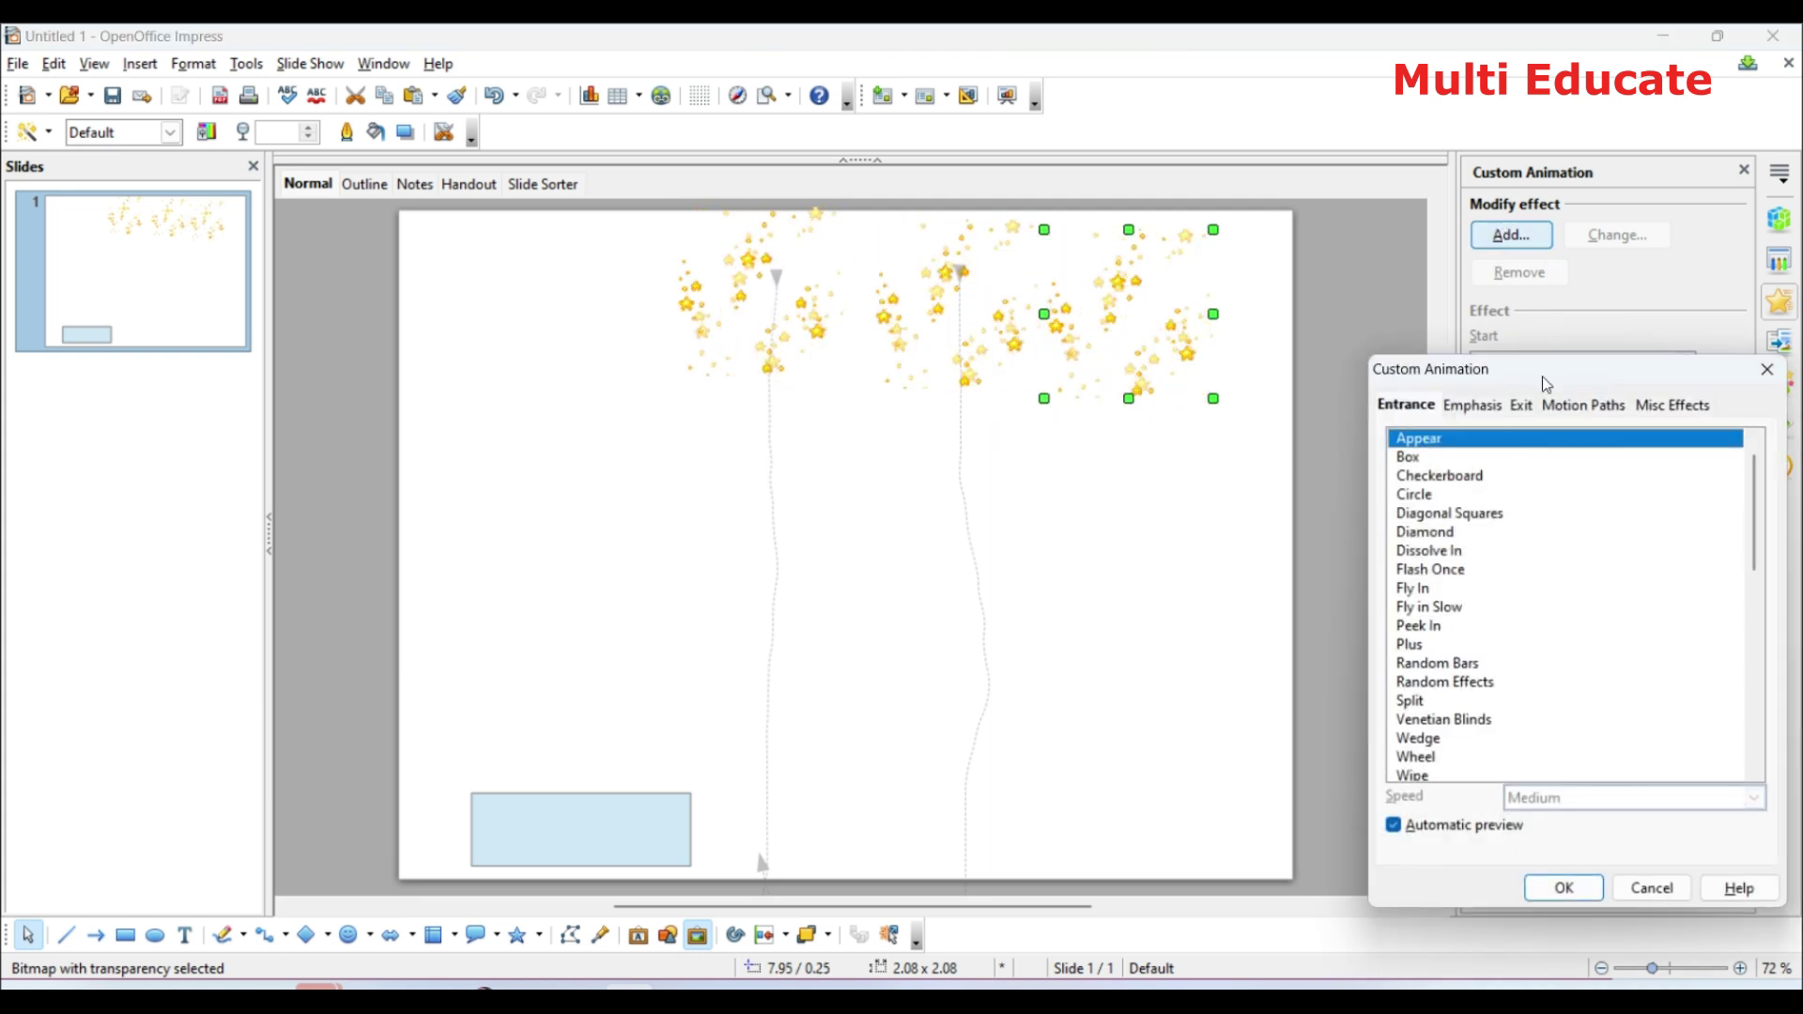
{"action": "left_click", "coordinate": [1585, 405]}
{"action": "left_click", "coordinate": [1469, 477]}
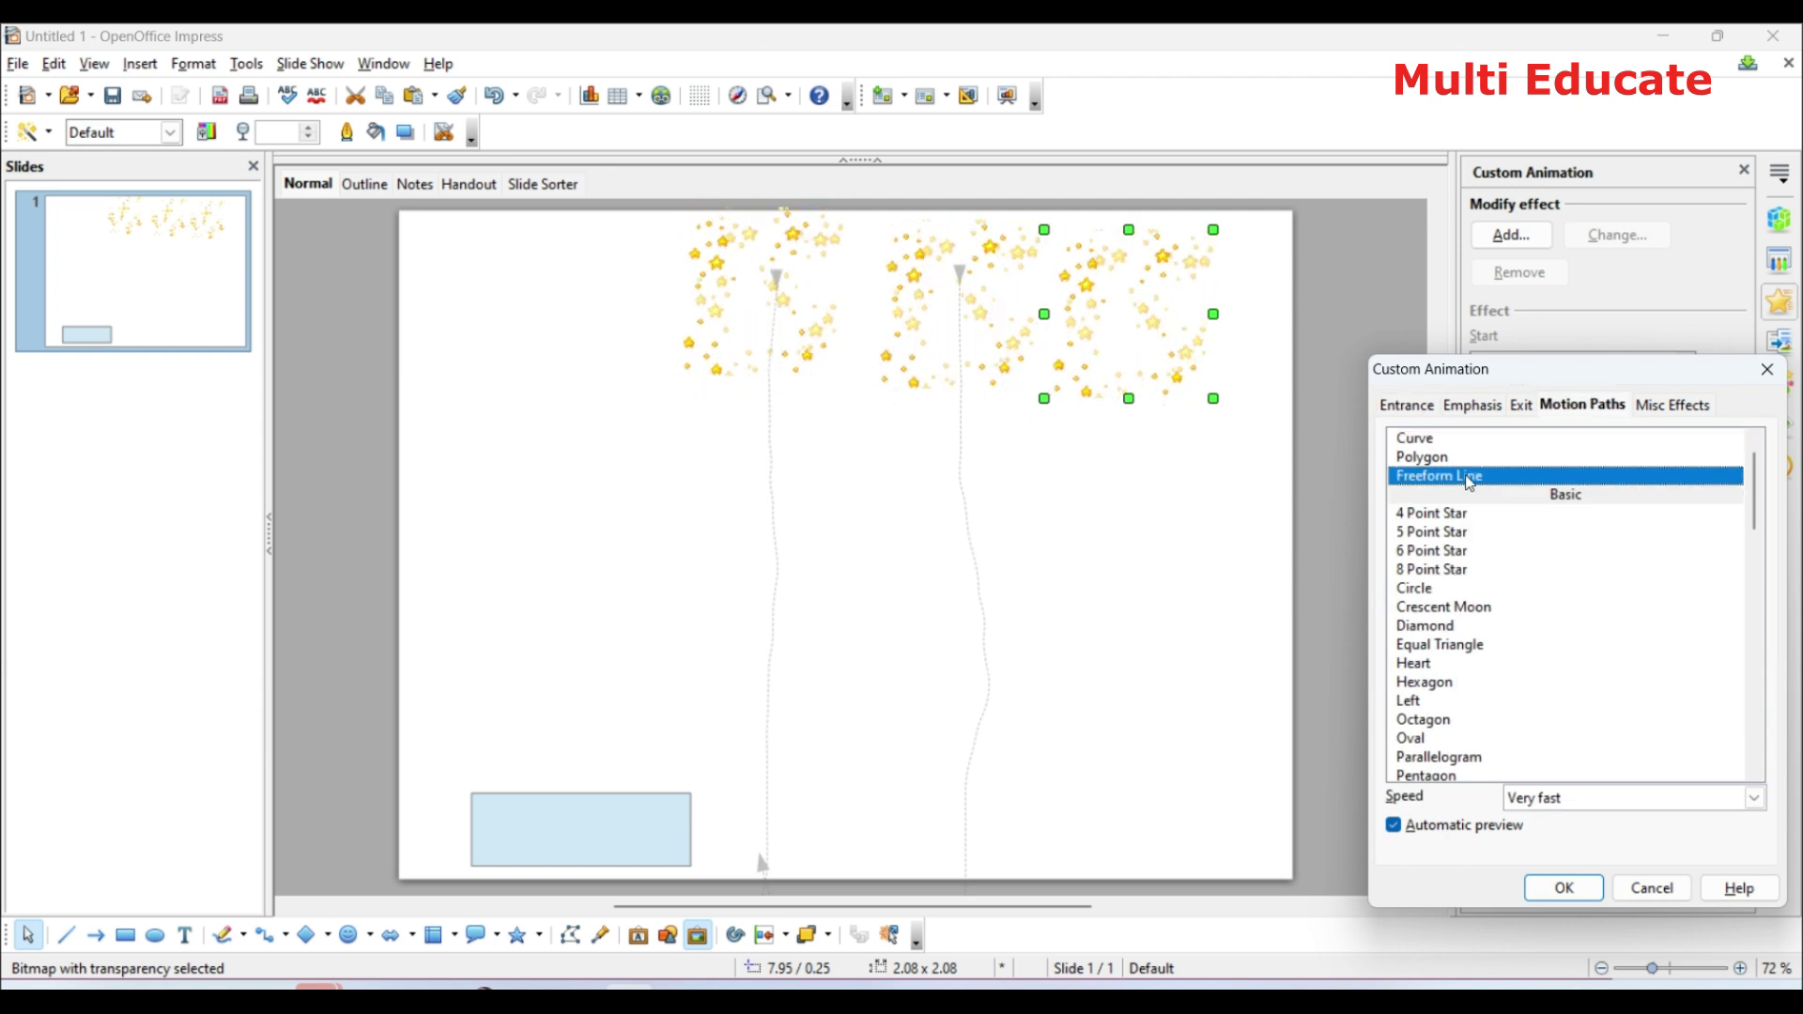
{"action": "left_click", "coordinate": [1755, 800]}
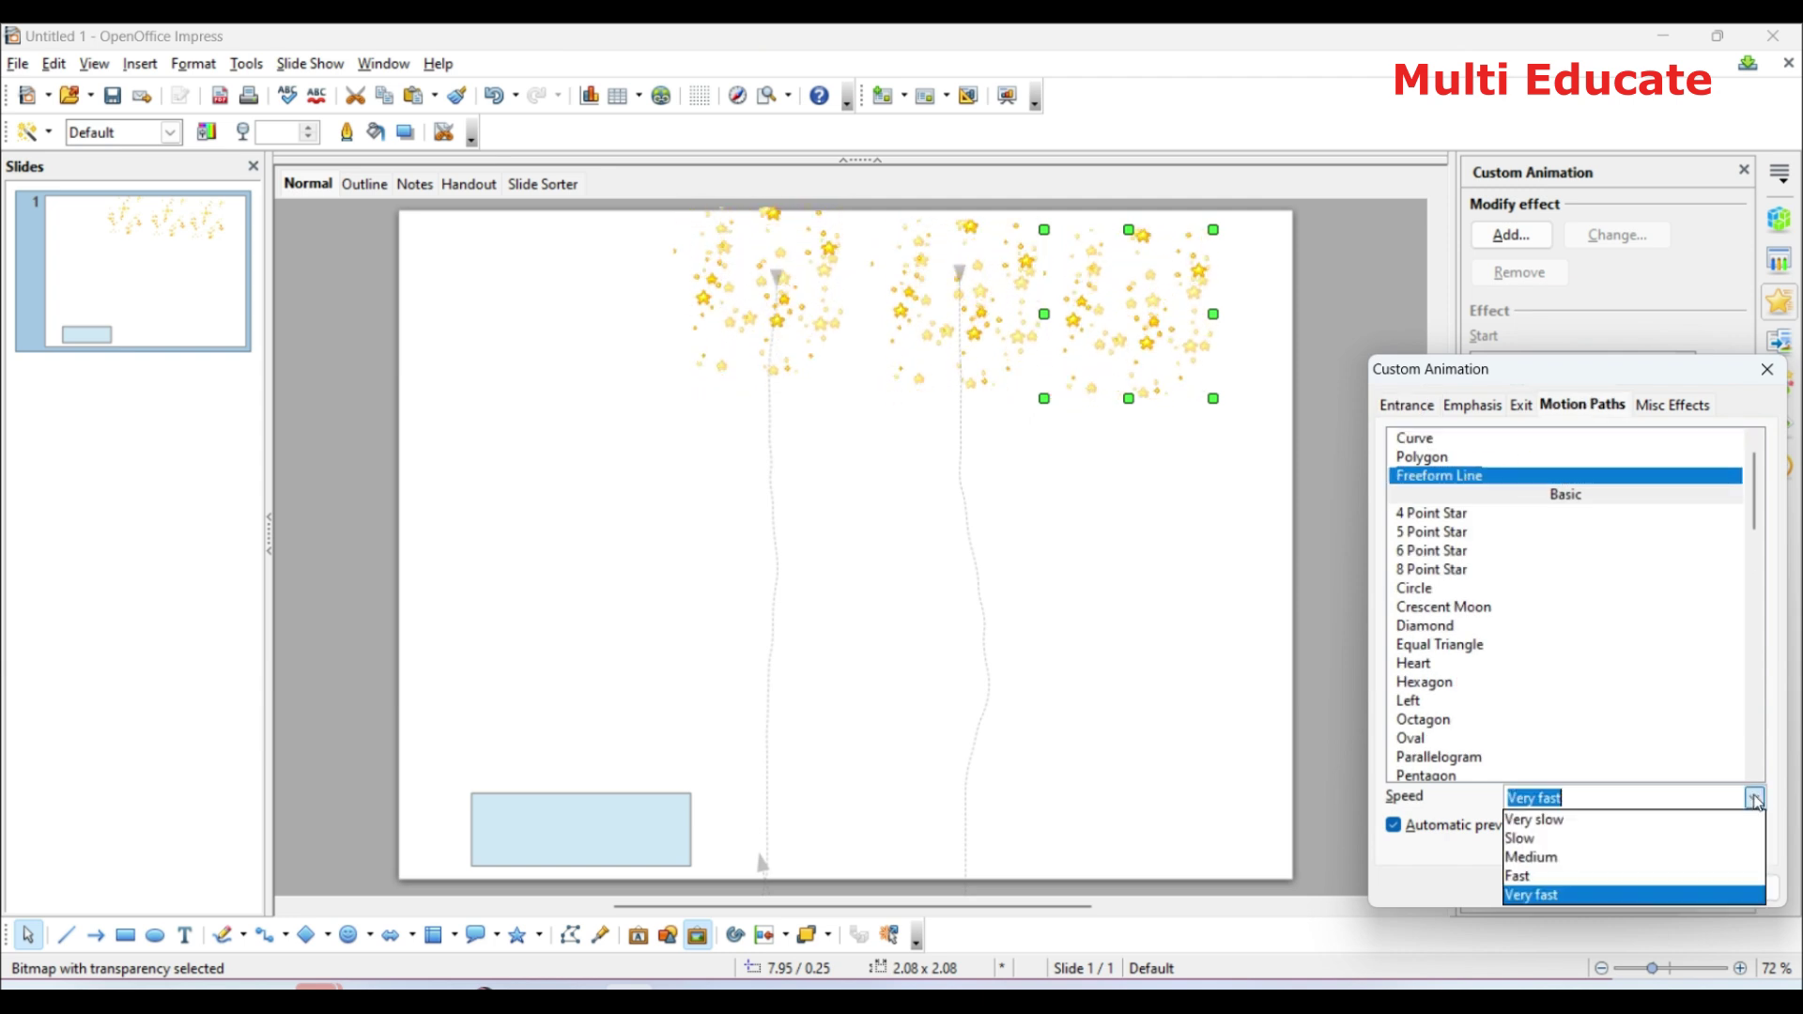
{"action": "left_click", "coordinate": [1530, 857]}
{"action": "left_click", "coordinate": [1551, 888]}
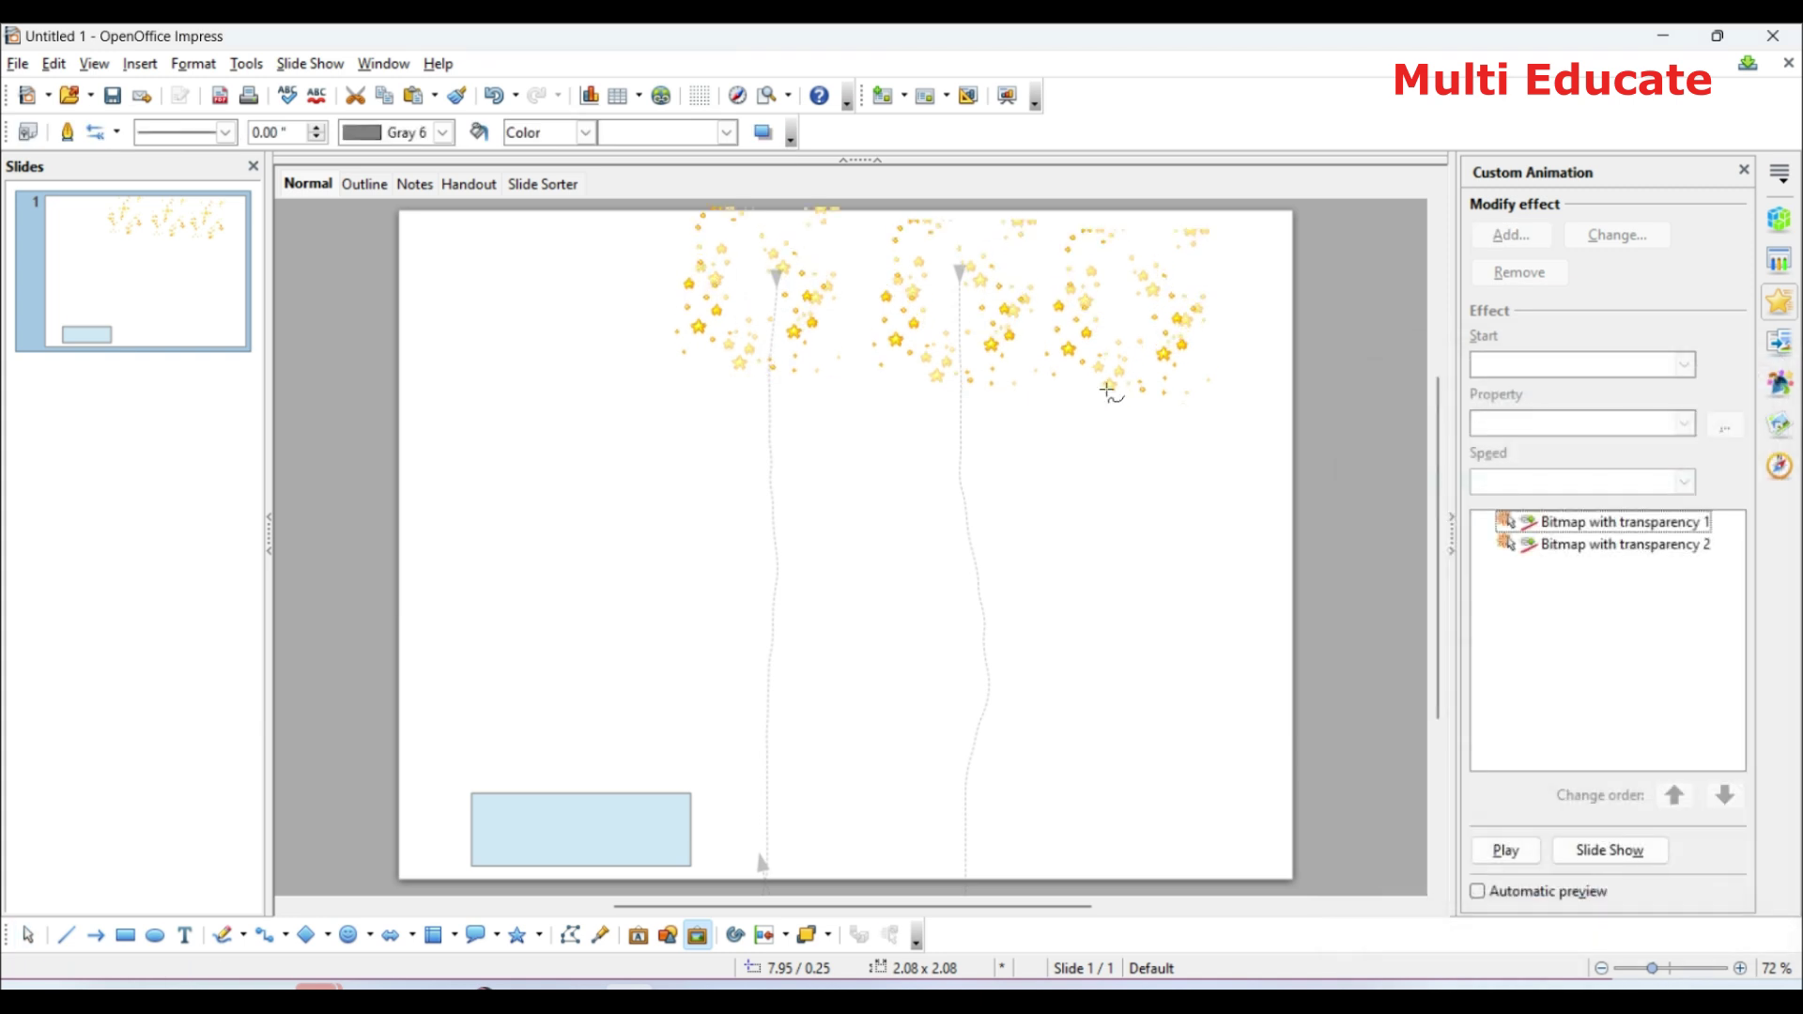
{"action": "left_click_drag", "start_coordinate": [1127, 346], "coordinate": [1140, 921]}
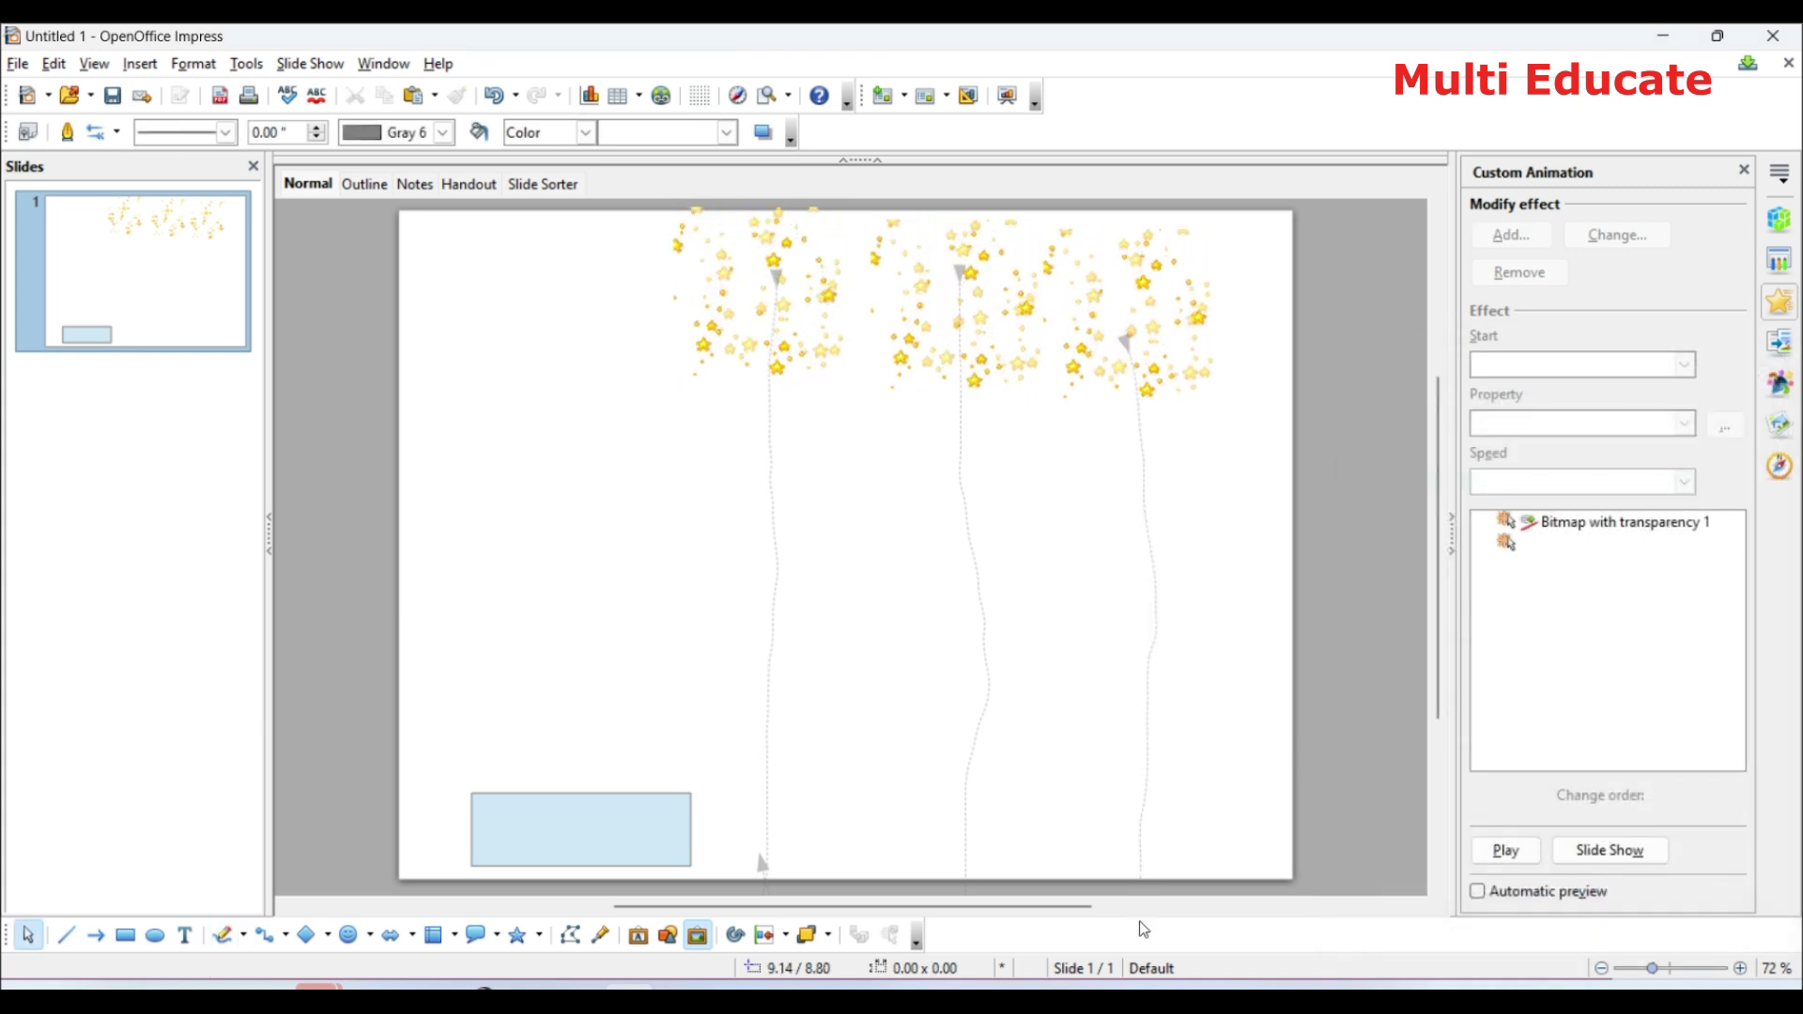
Set the timing trigger of the first stars image's motion effect to start on click of Rectangle 1.
{"action": "left_click", "coordinate": [1652, 524]}
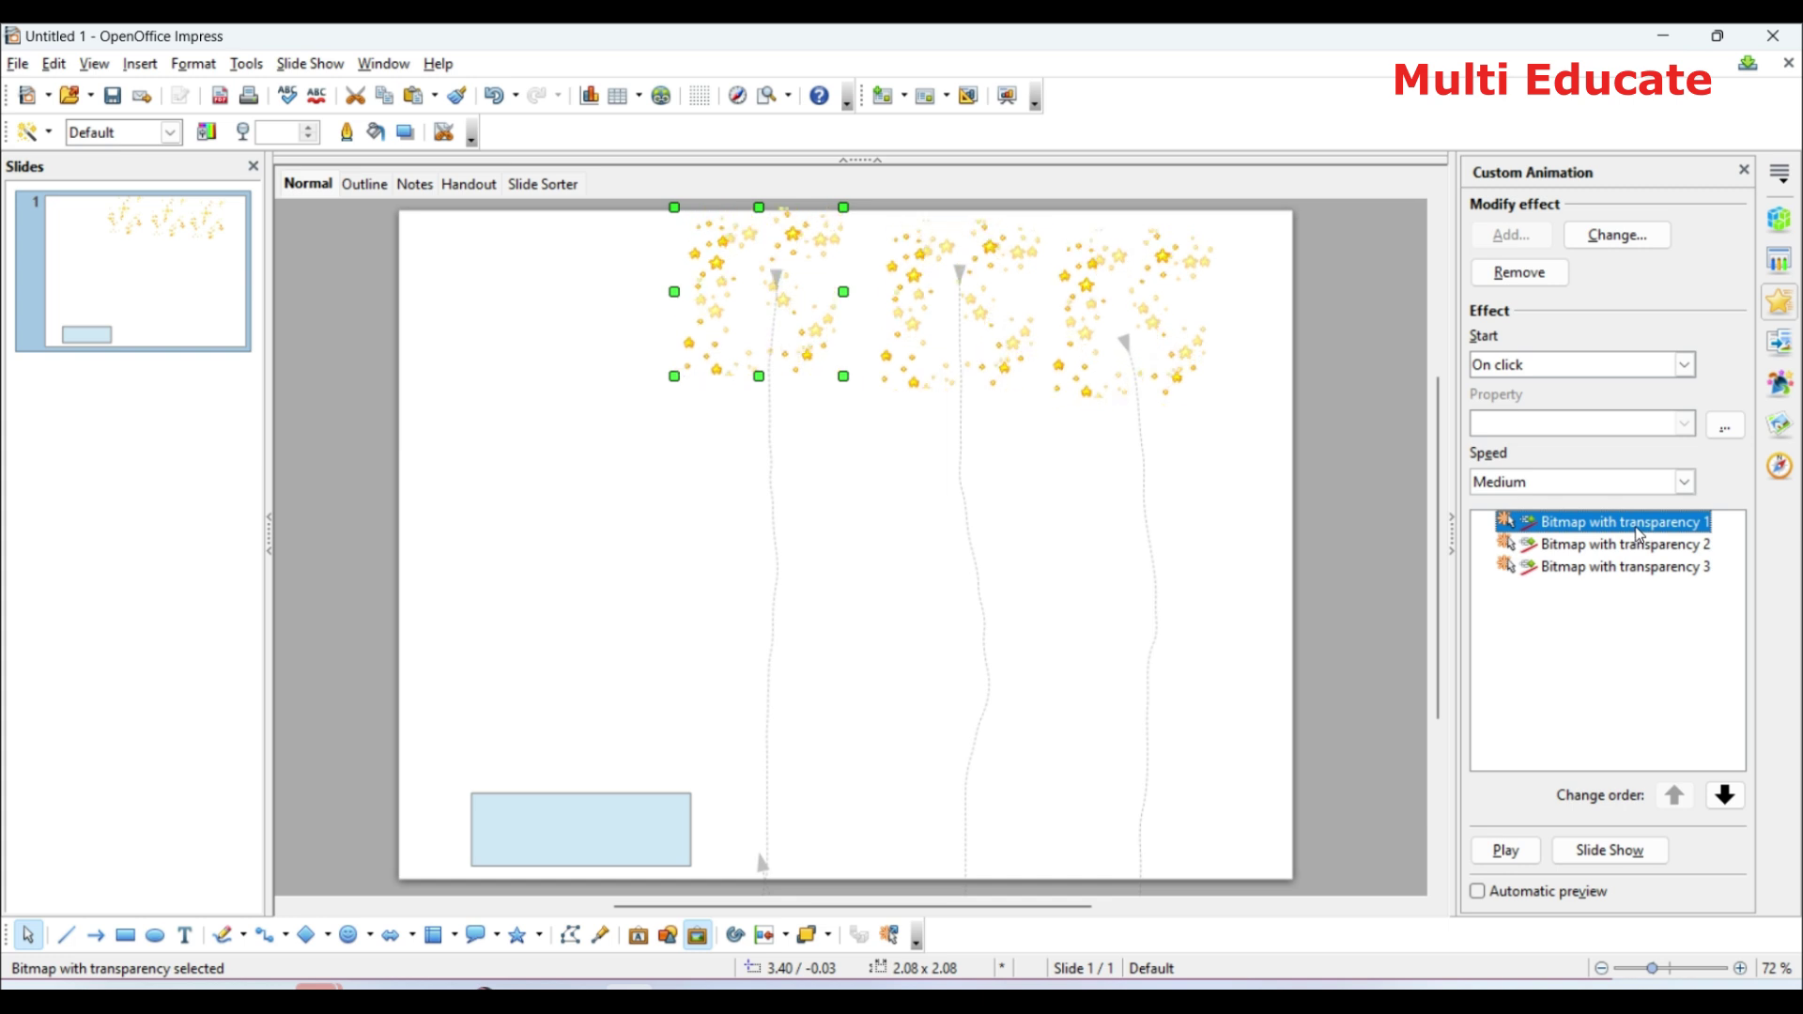
{"action": "left_click", "coordinate": [1725, 425]}
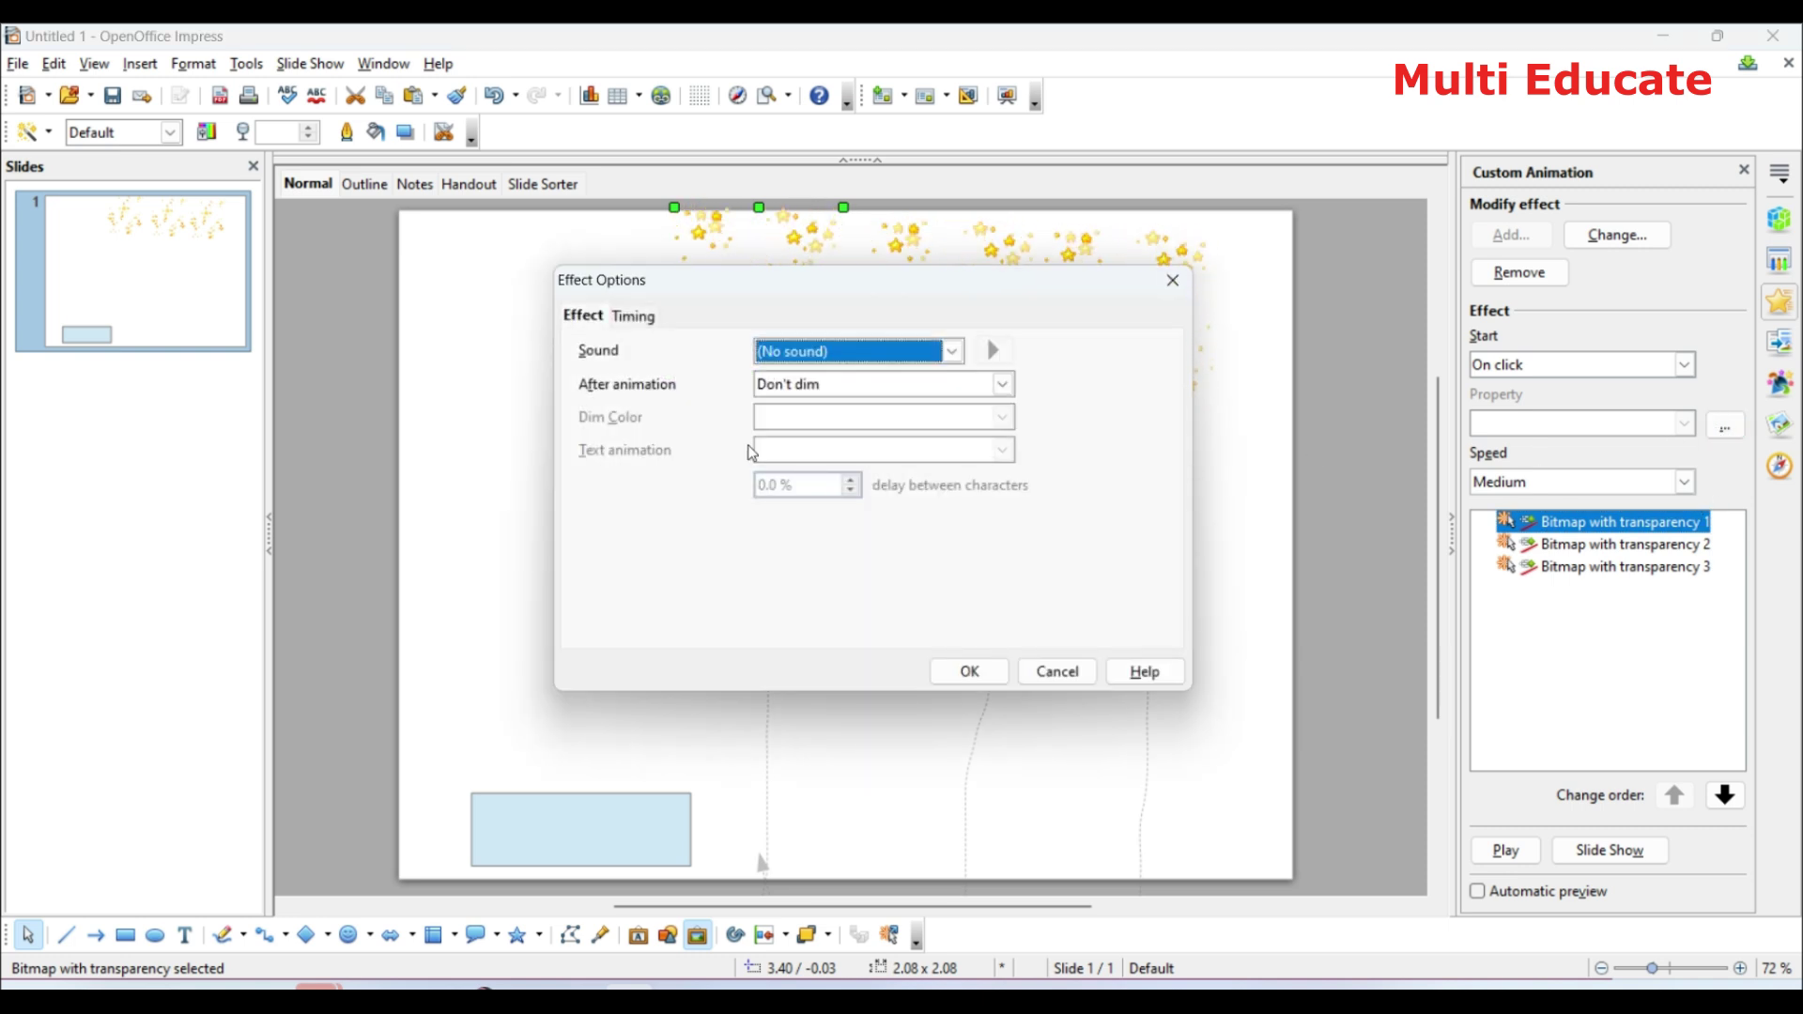
{"action": "left_click", "coordinate": [635, 317]}
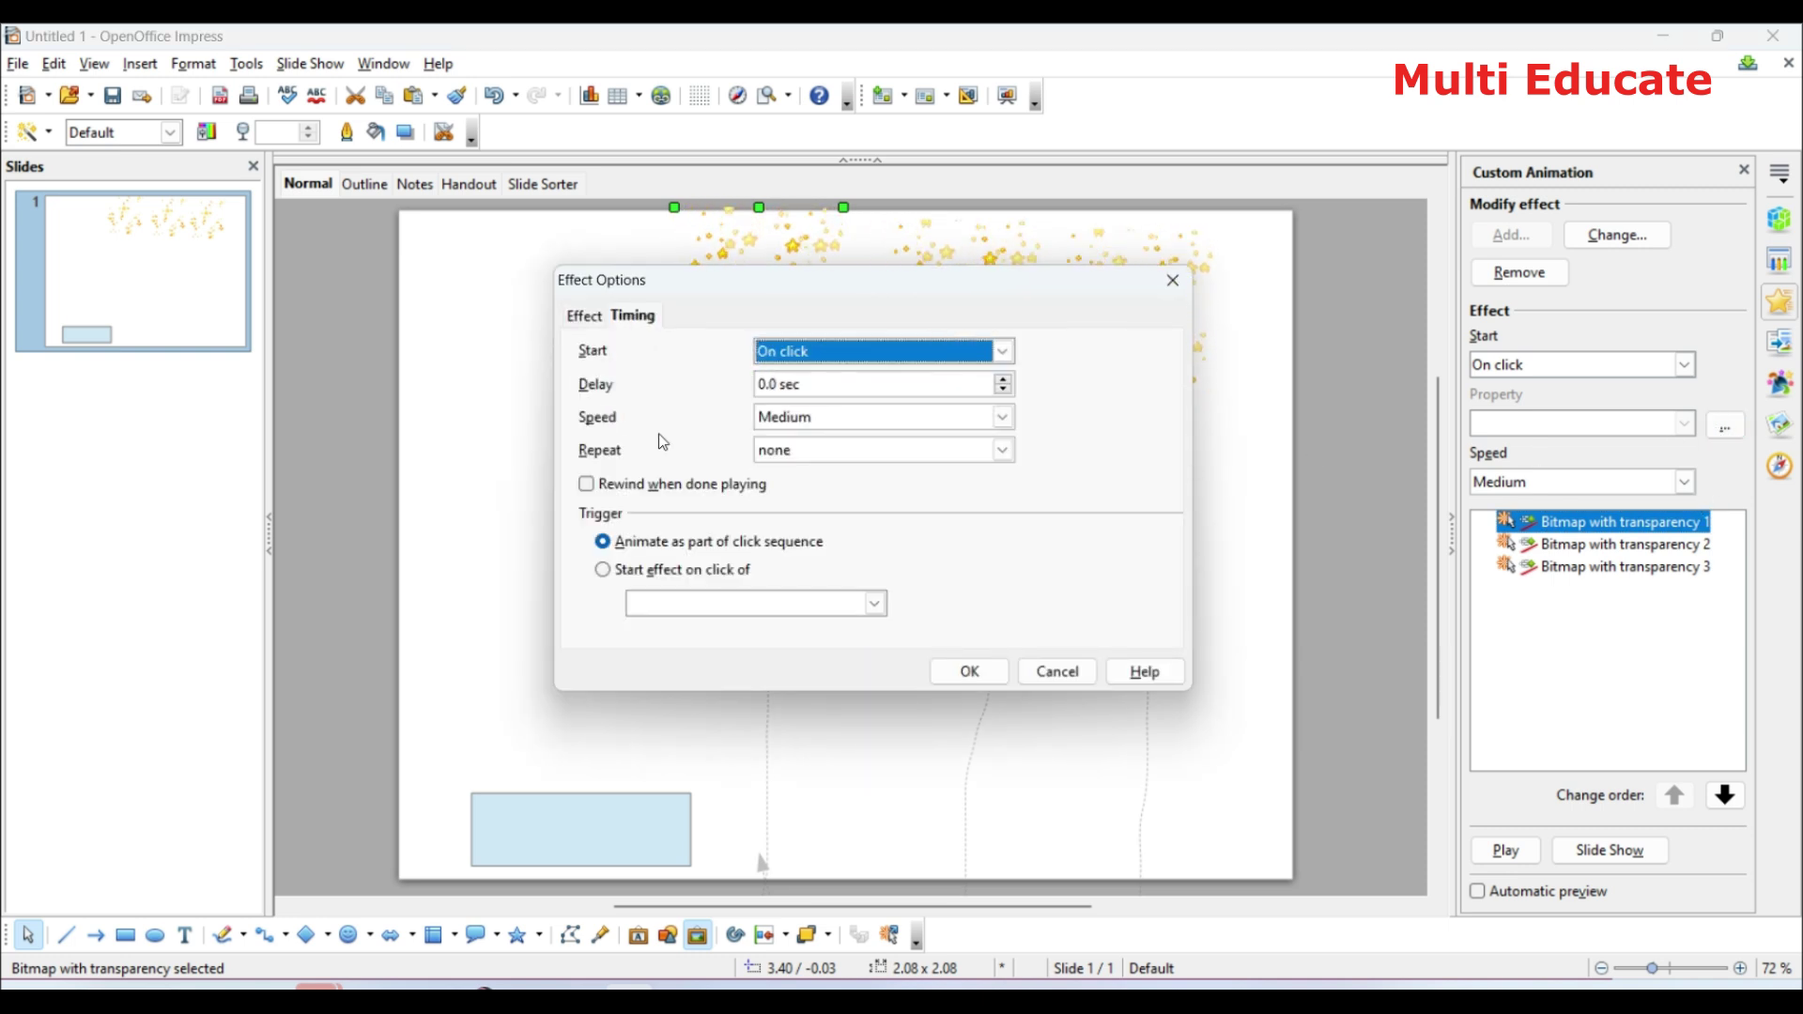
{"action": "left_click", "coordinate": [603, 570]}
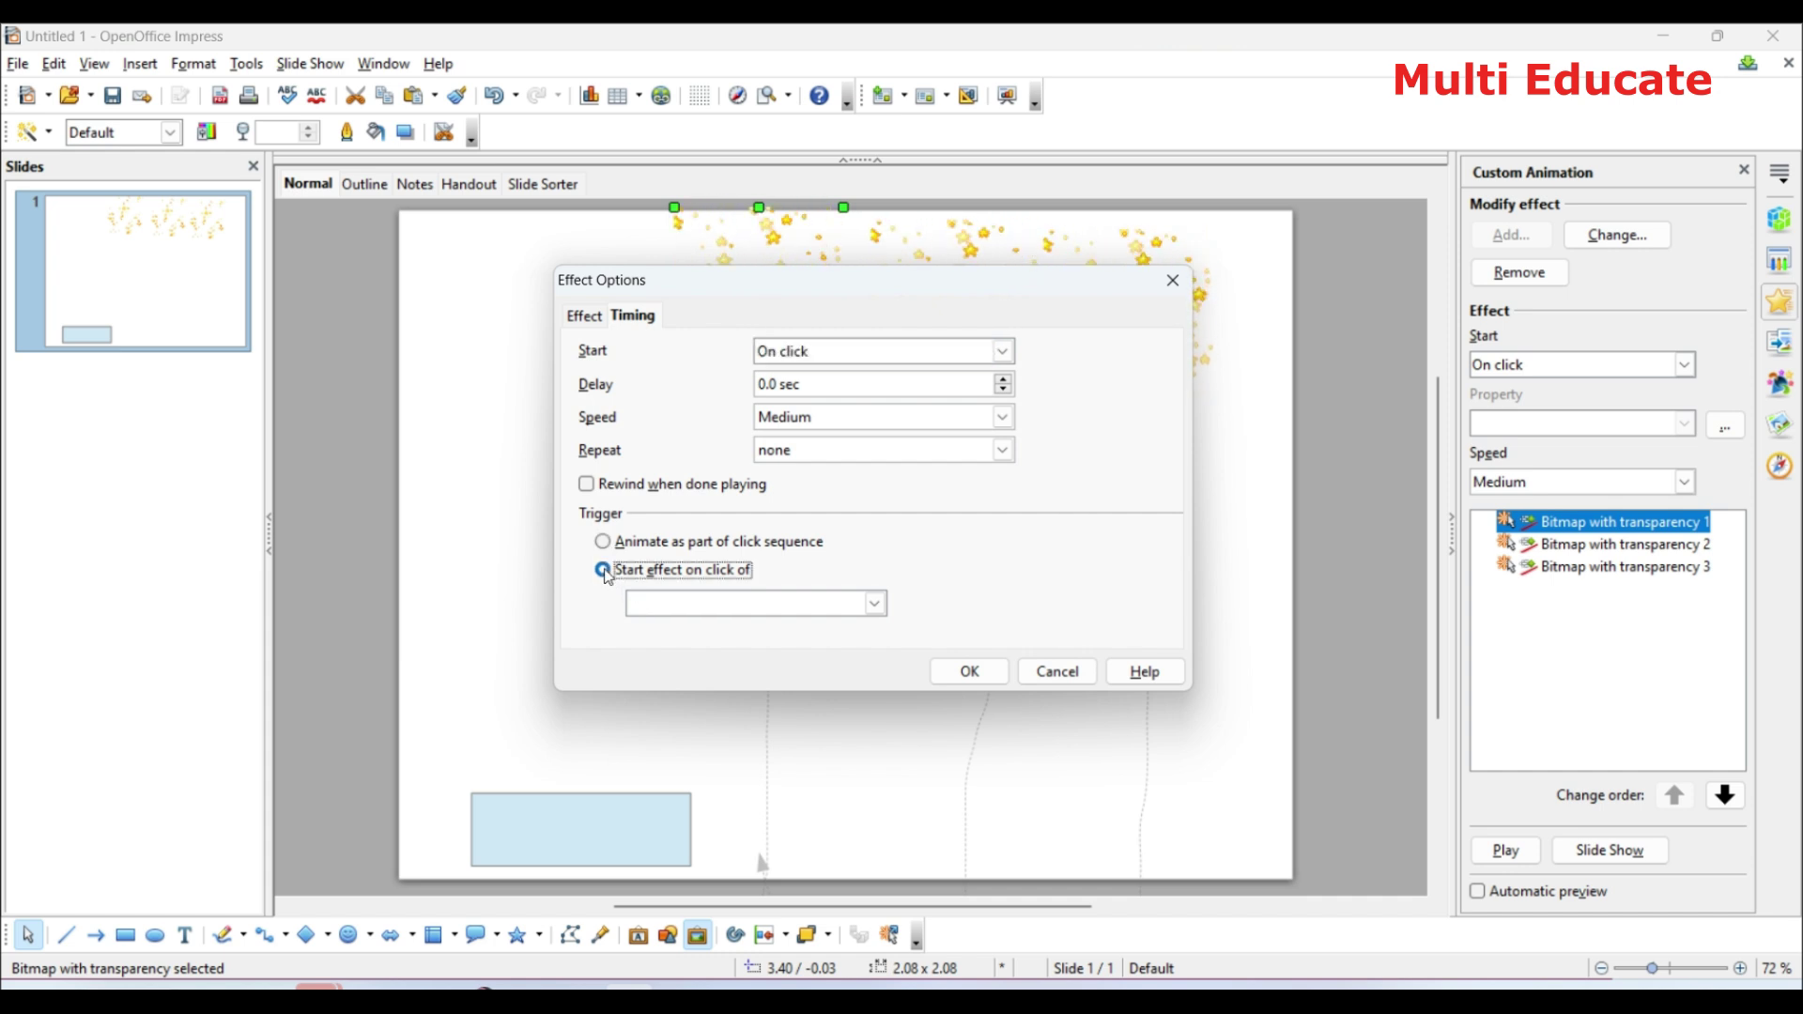
{"action": "left_click", "coordinate": [875, 604]}
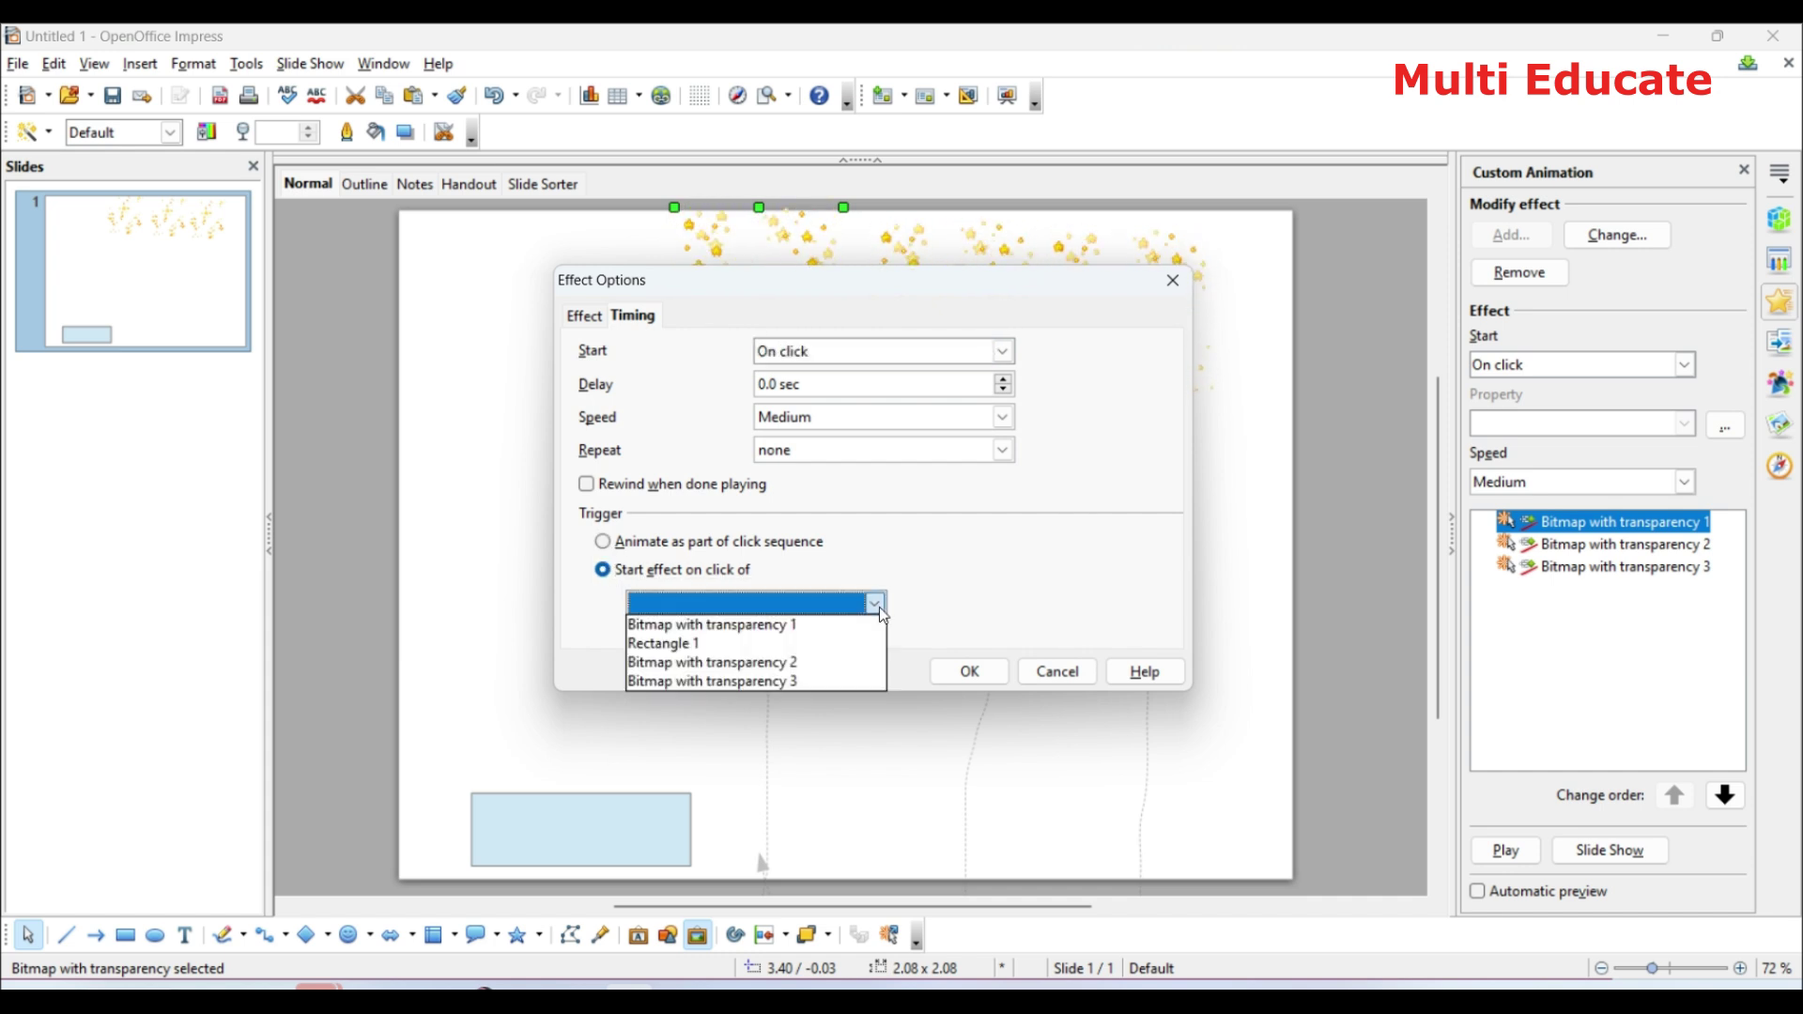
{"action": "left_click", "coordinate": [674, 644]}
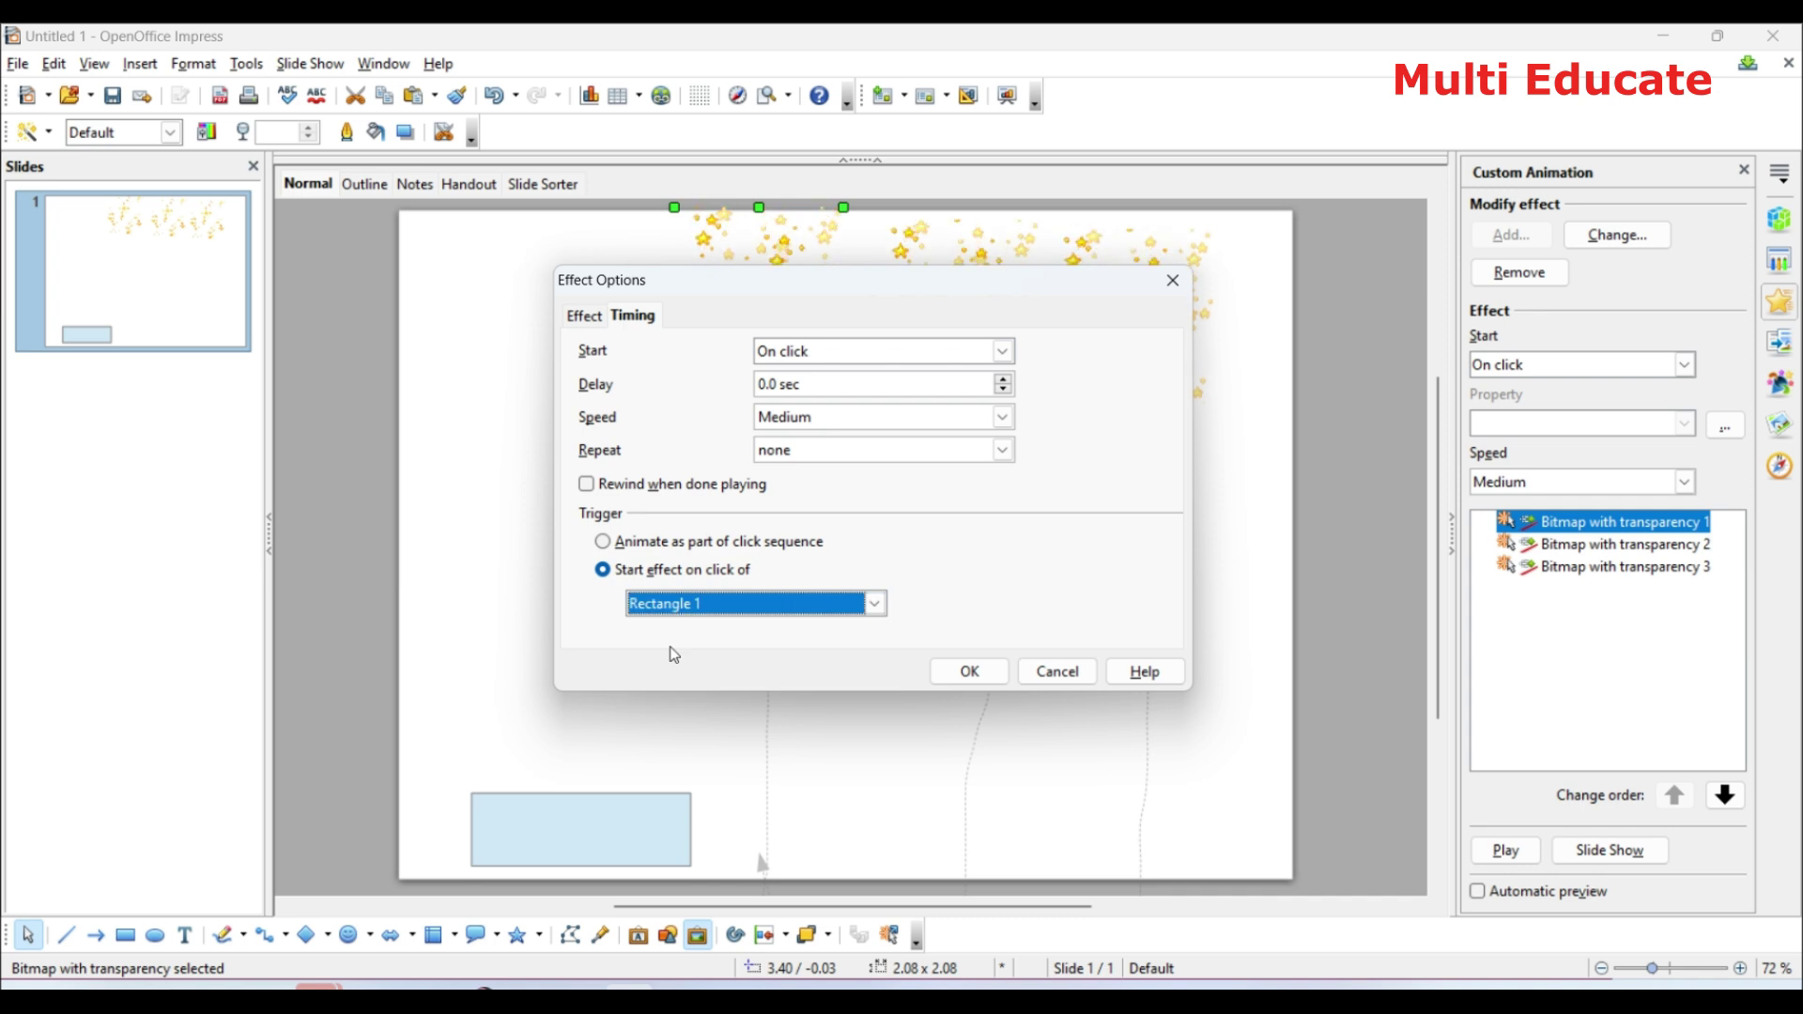
{"action": "left_click", "coordinate": [972, 672]}
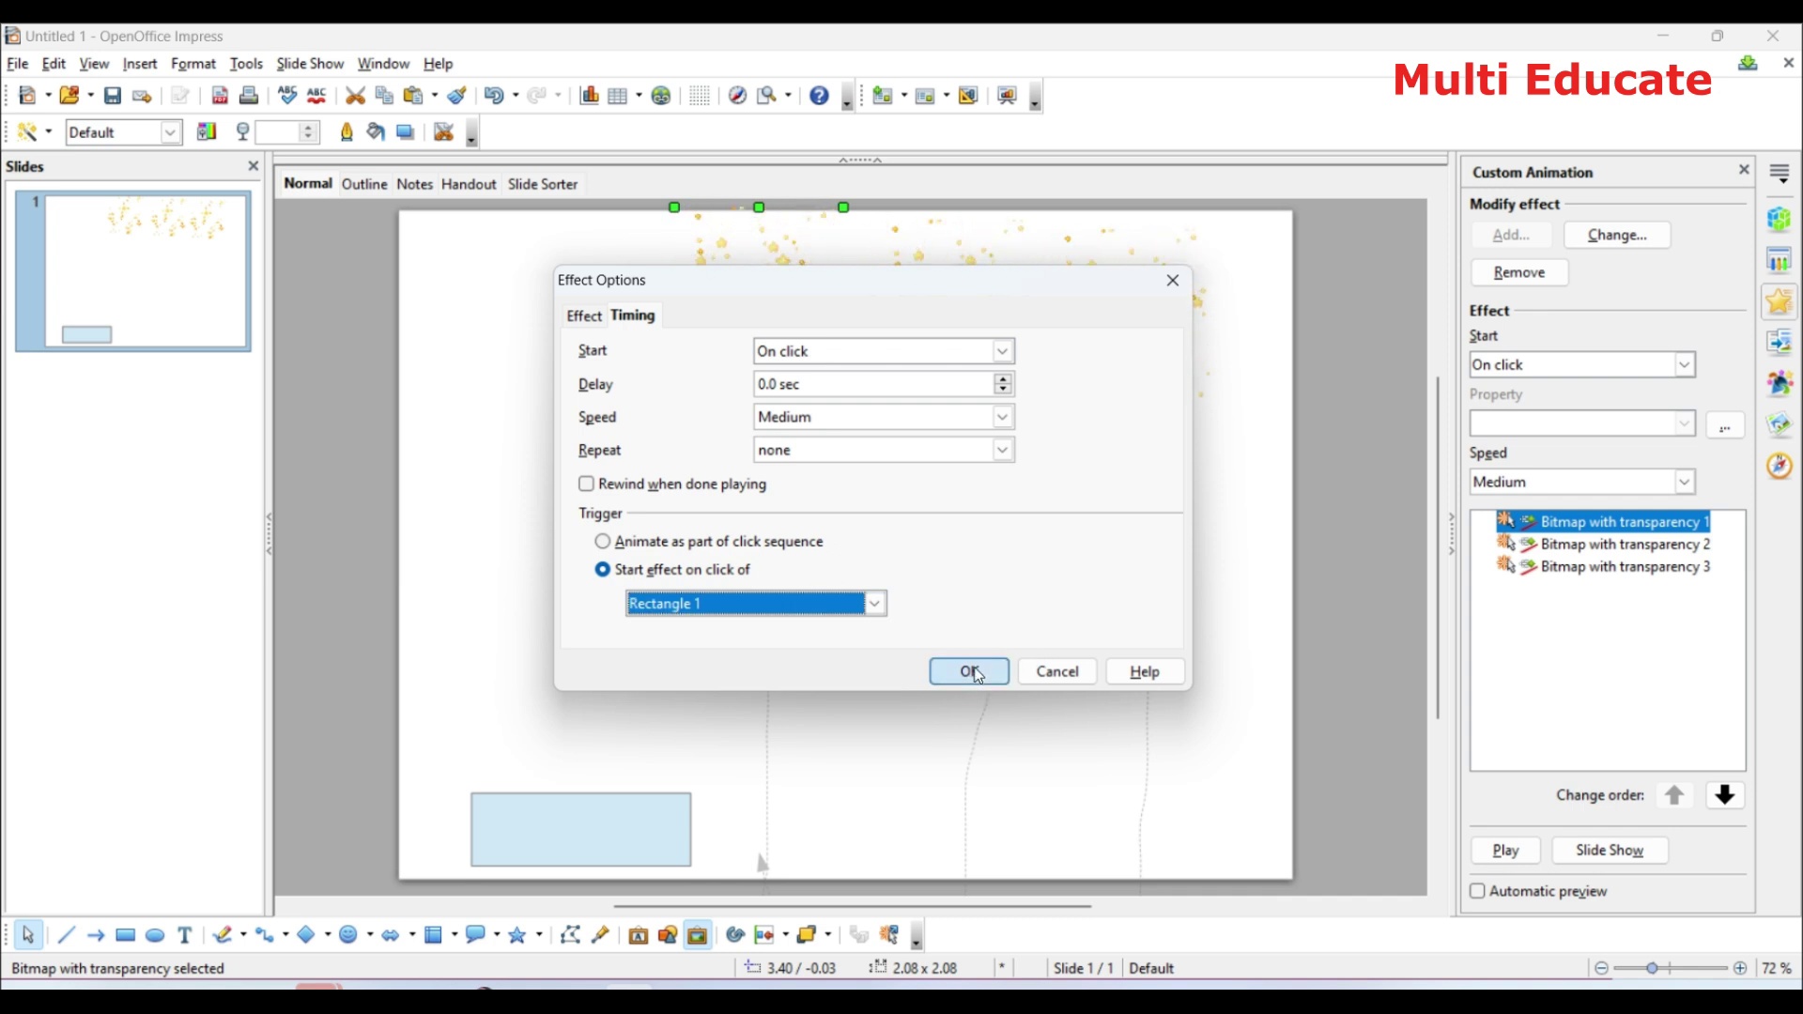
Trigger the second stars image's motion effect on click of Rectangle 1 and set its start to With previous.
{"action": "left_click", "coordinate": [1650, 524]}
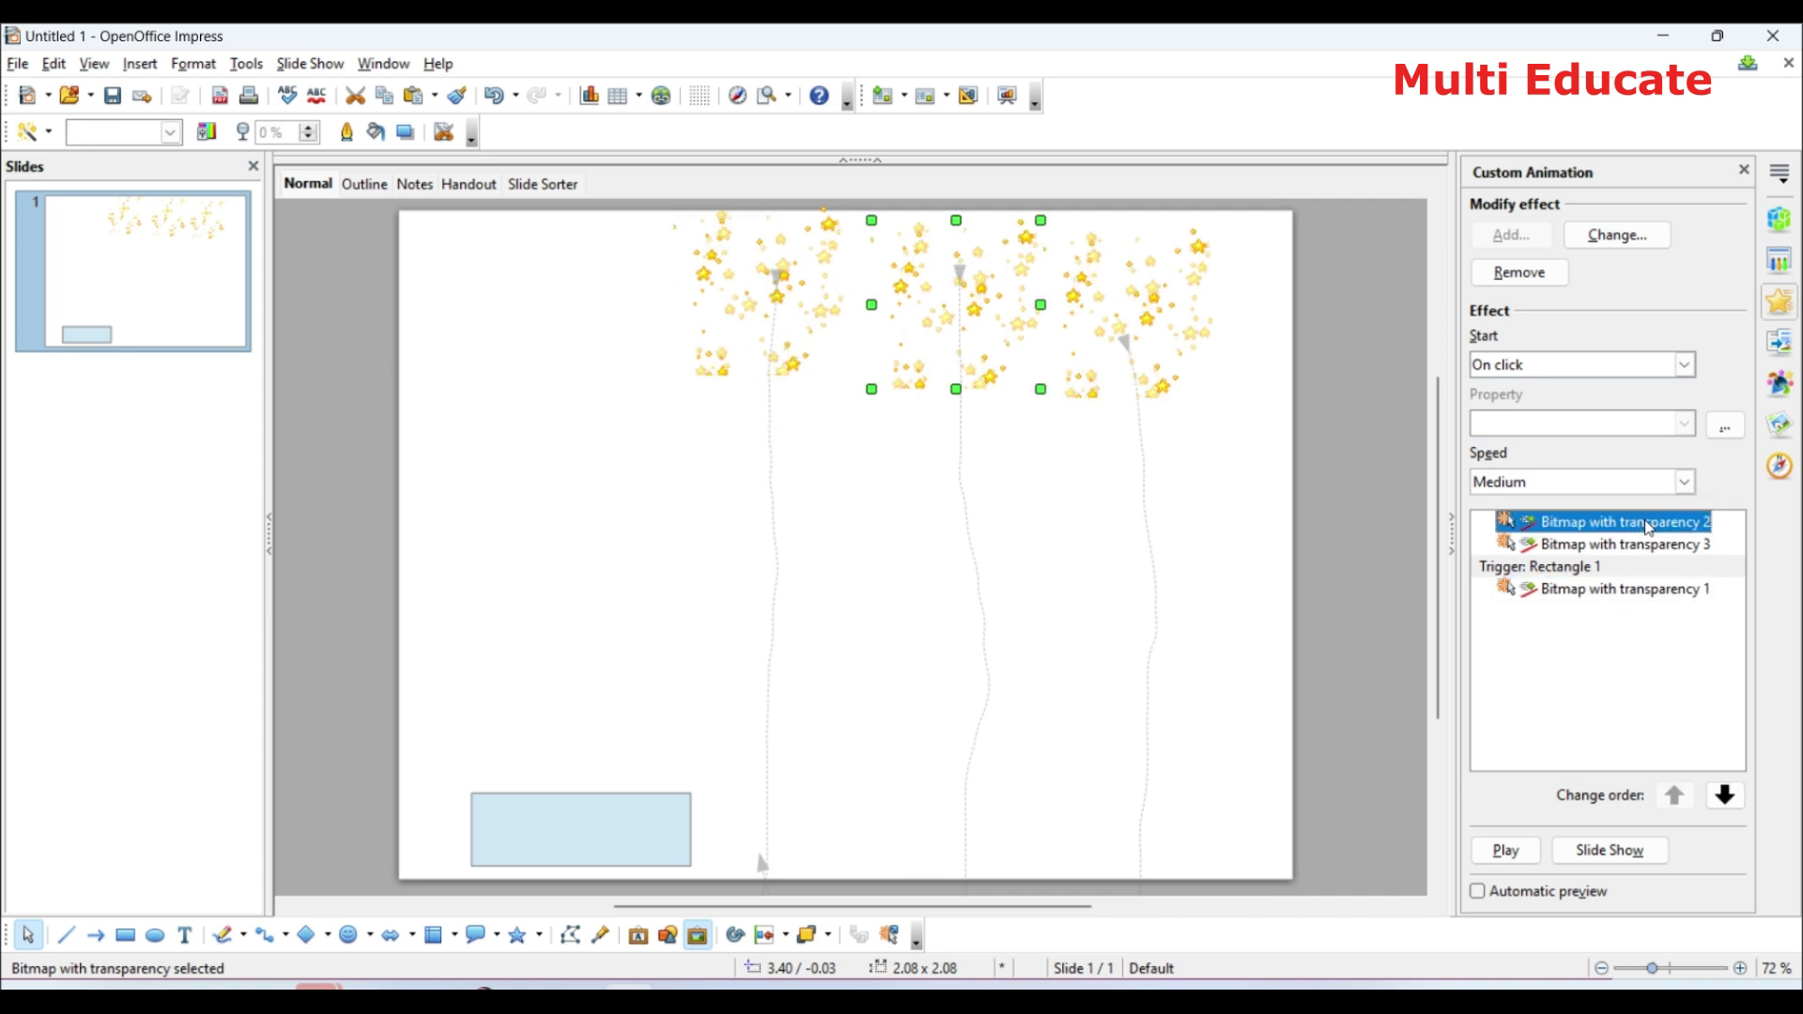
{"action": "left_click", "coordinate": [1726, 428]}
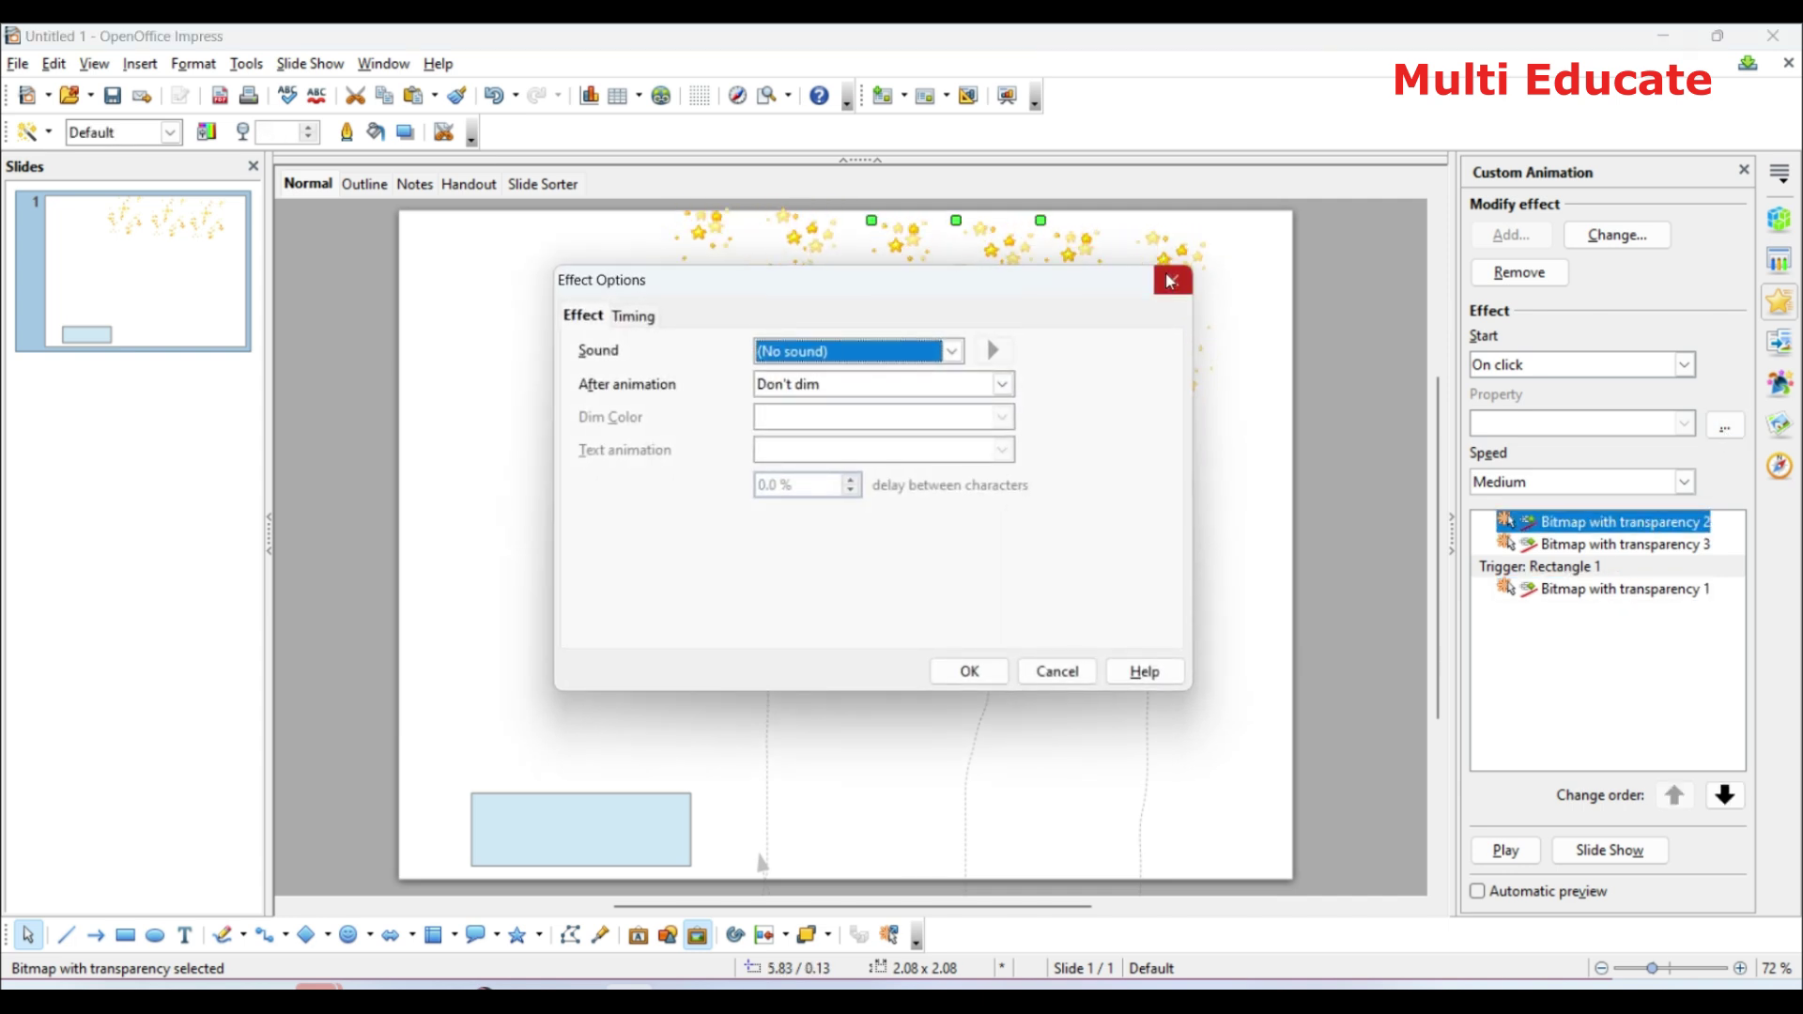
{"action": "left_click", "coordinate": [646, 320]}
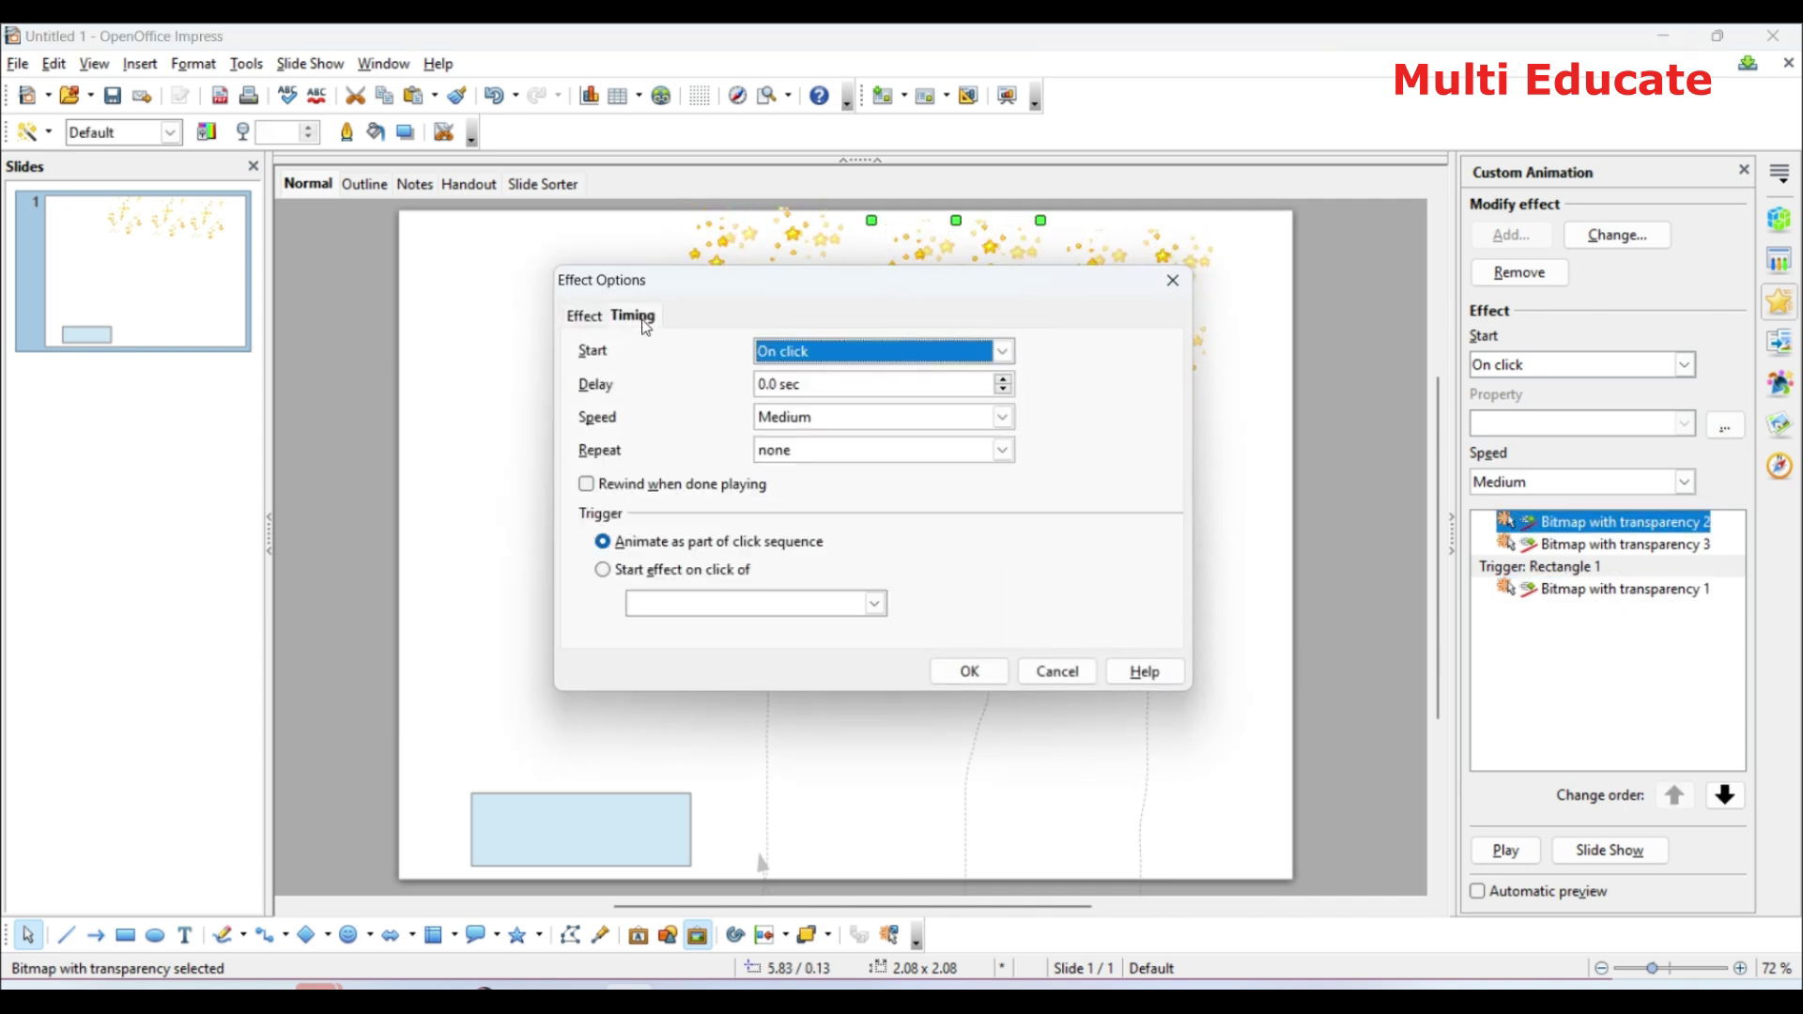
{"action": "left_click", "coordinate": [603, 570]}
{"action": "left_click", "coordinate": [873, 603]}
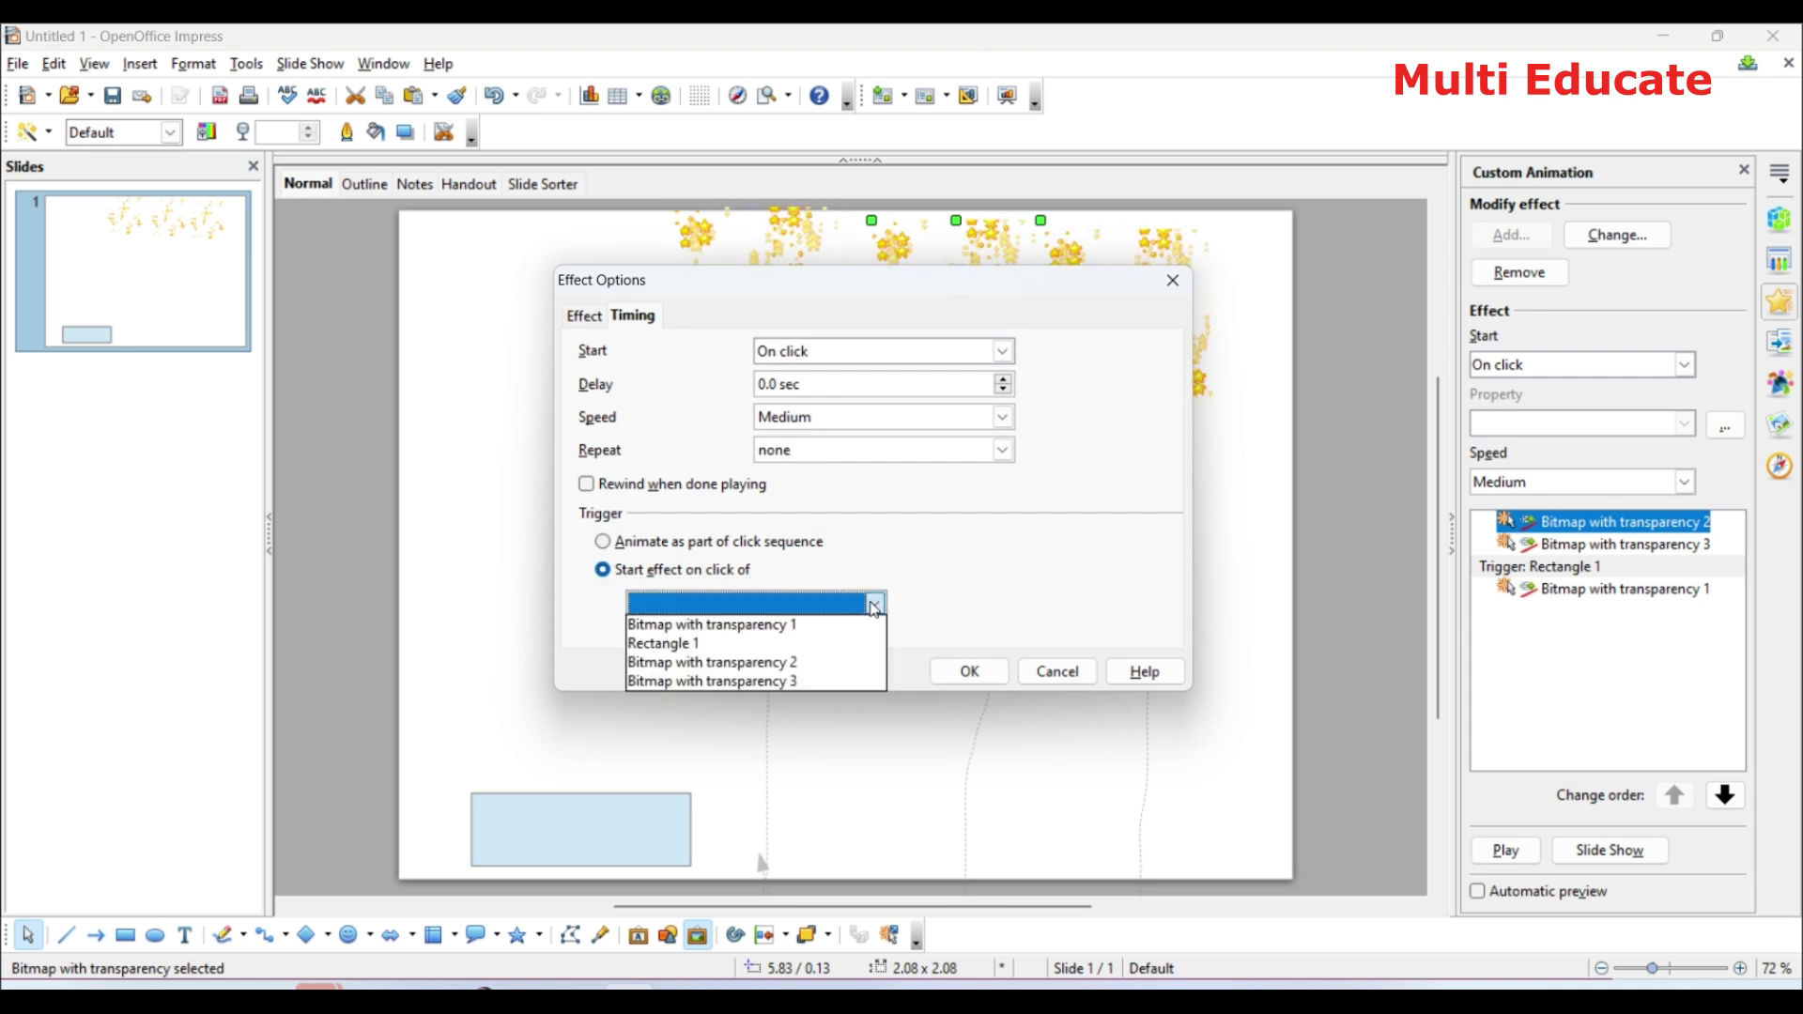
{"action": "left_click", "coordinate": [676, 646]}
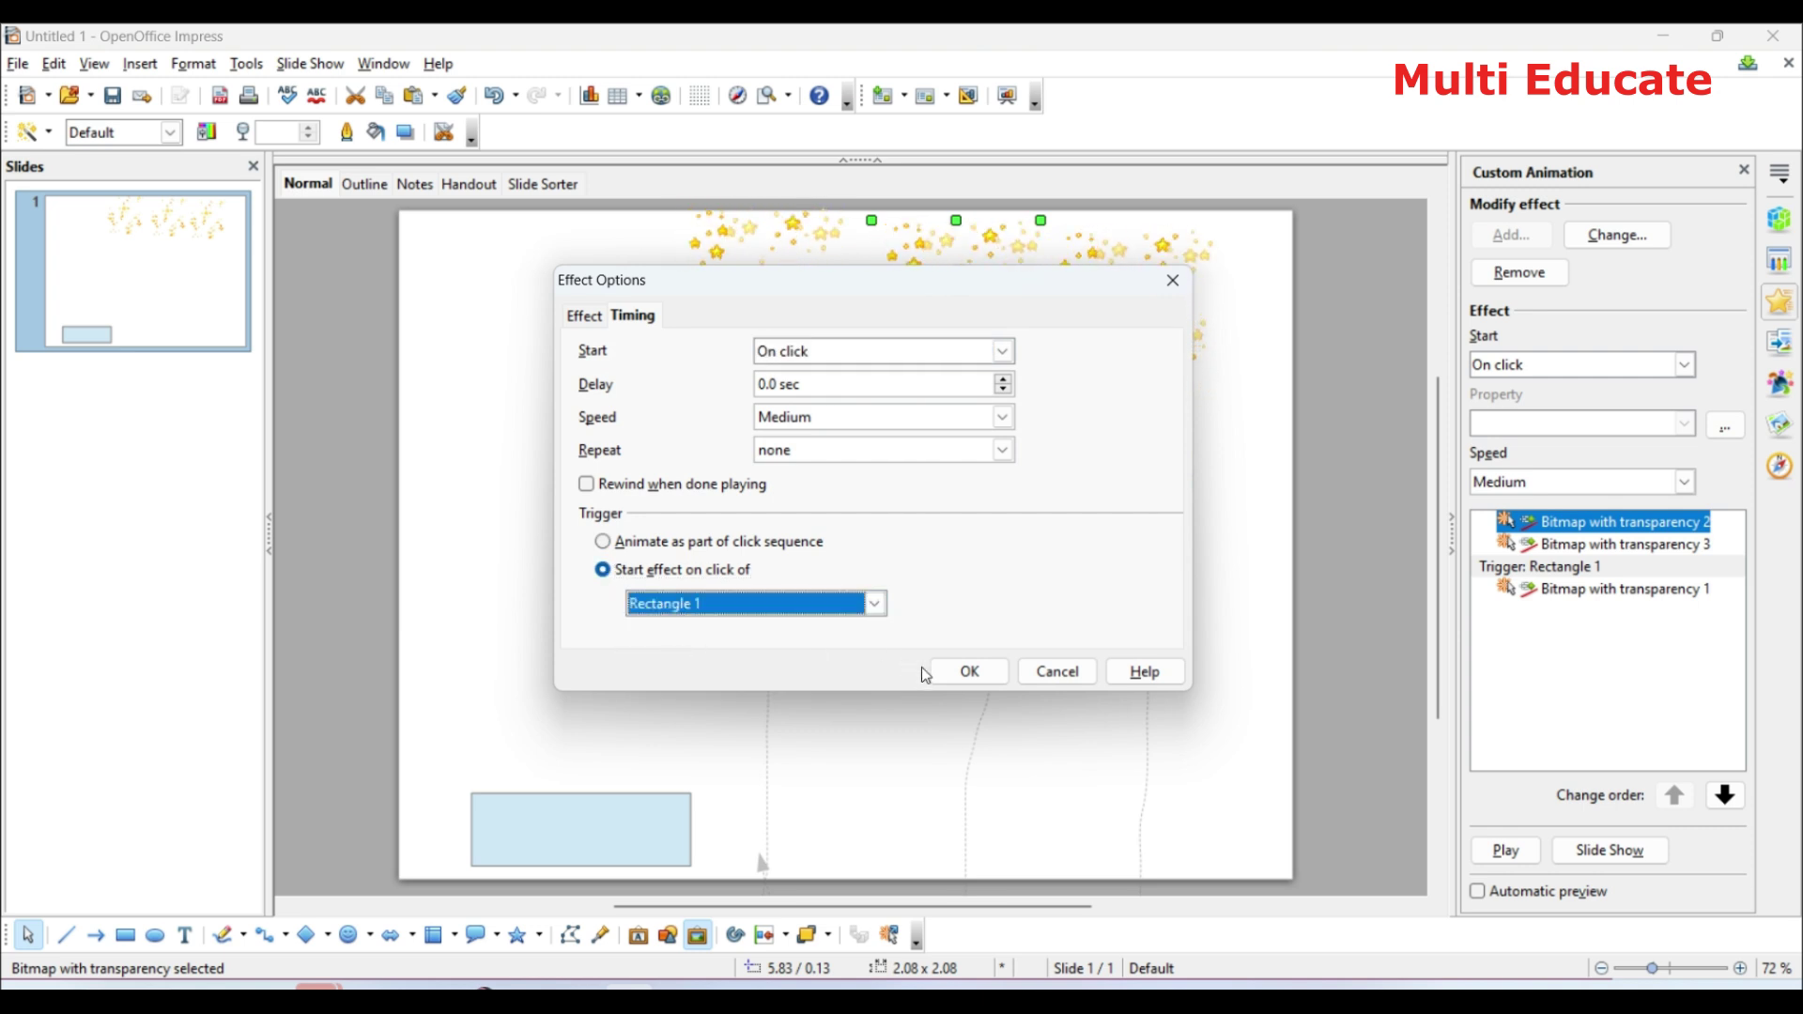
{"action": "left_click", "coordinate": [955, 674]}
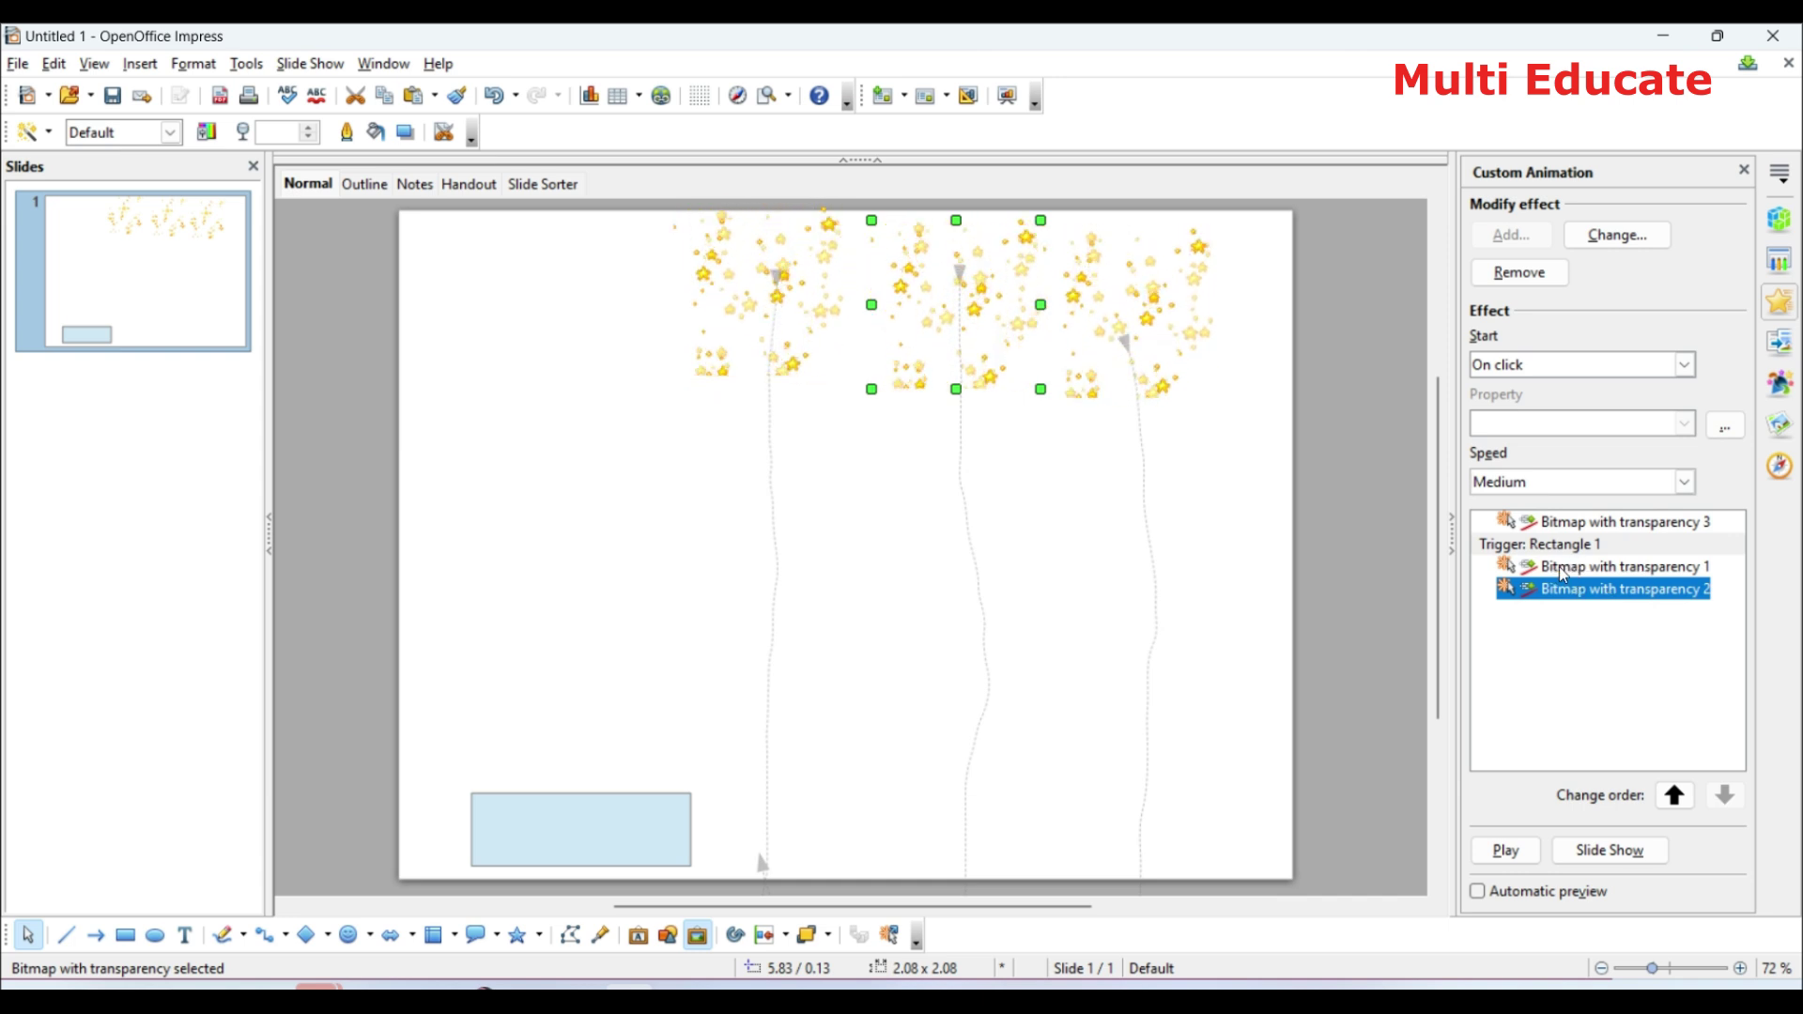
{"action": "left_click", "coordinate": [1684, 365]}
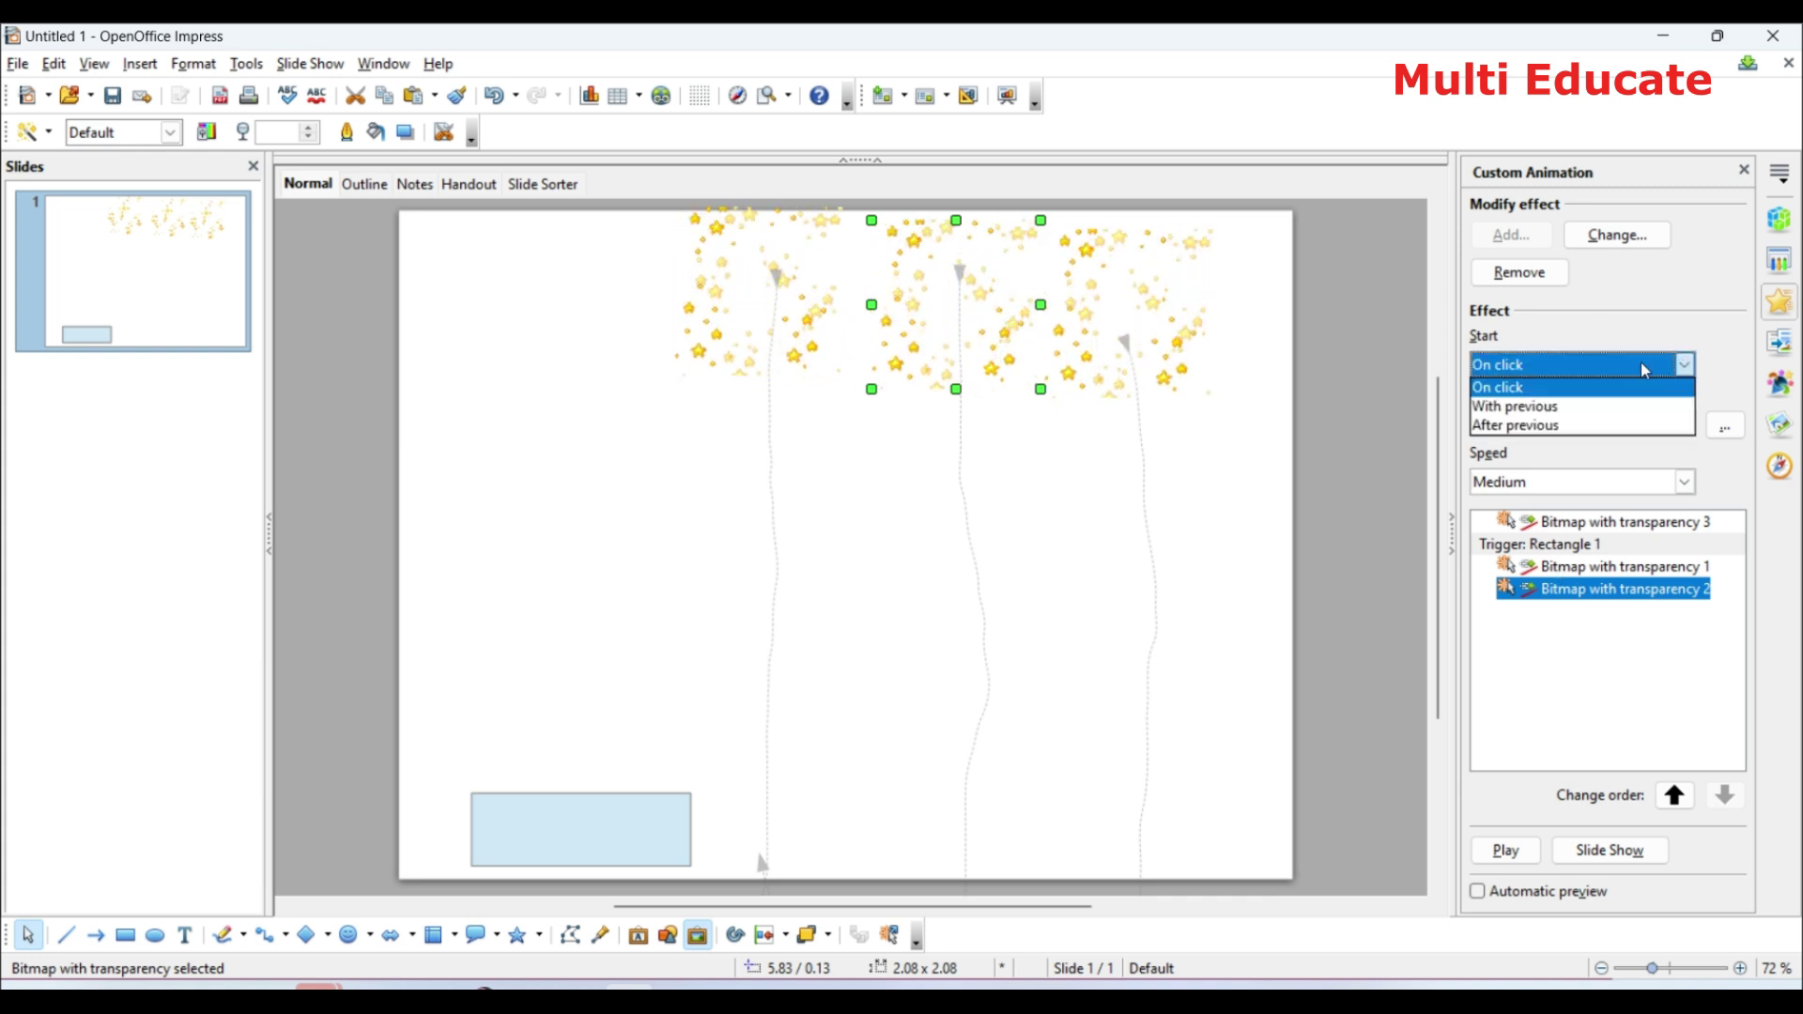
{"action": "left_click", "coordinate": [1550, 406]}
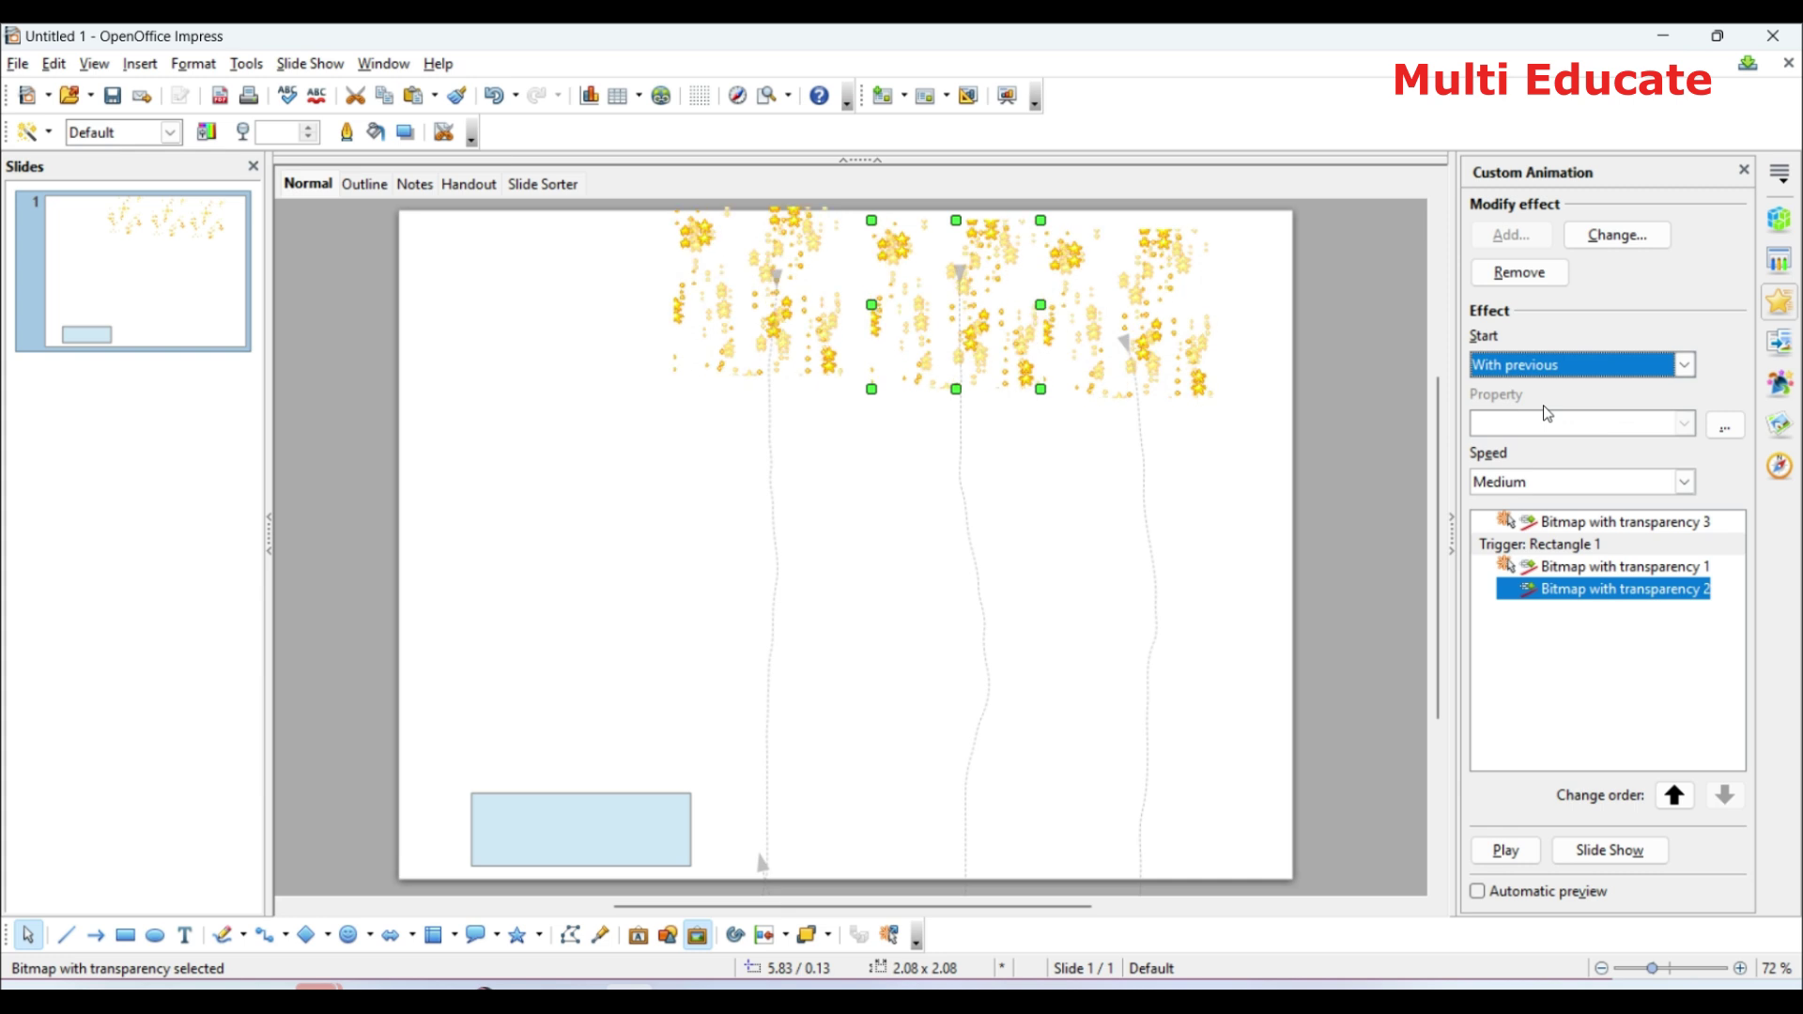
Trigger the third stars image's motion effect on click of Rectangle 1 and set its start to With previous.
{"action": "left_click", "coordinate": [1637, 524]}
{"action": "left_click", "coordinate": [1726, 427]}
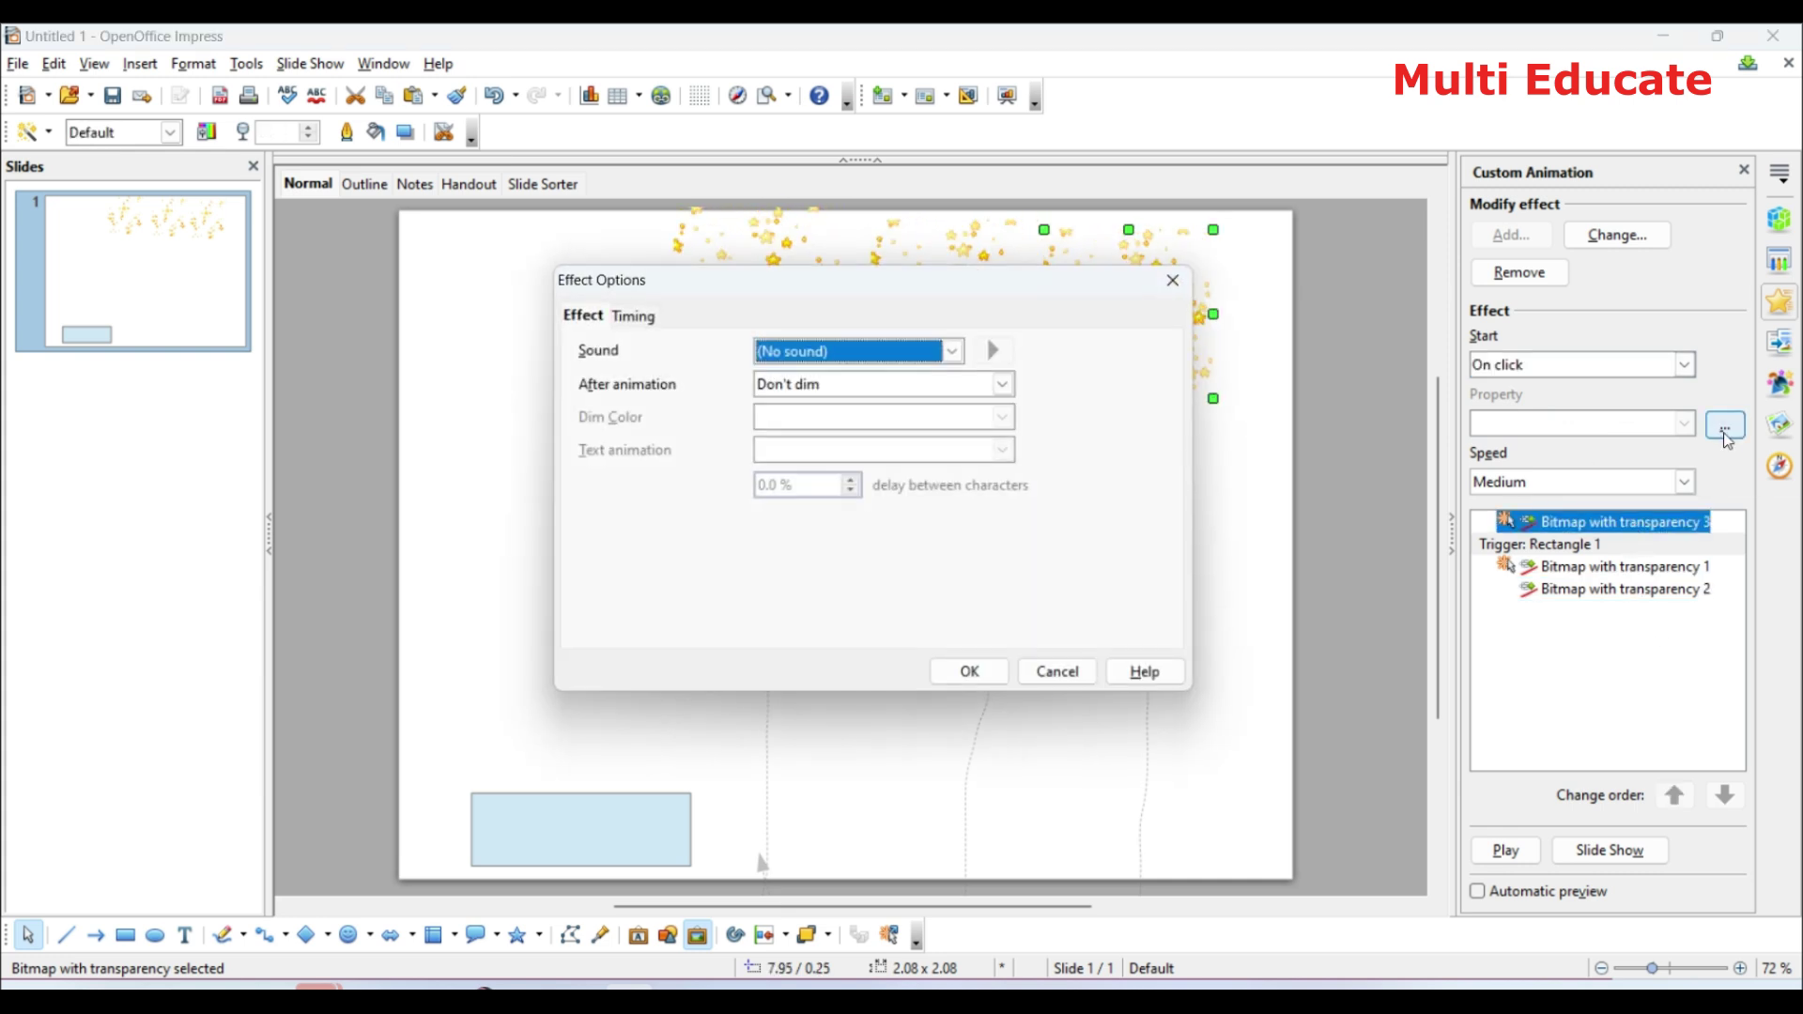
{"action": "left_click", "coordinate": [631, 314]}
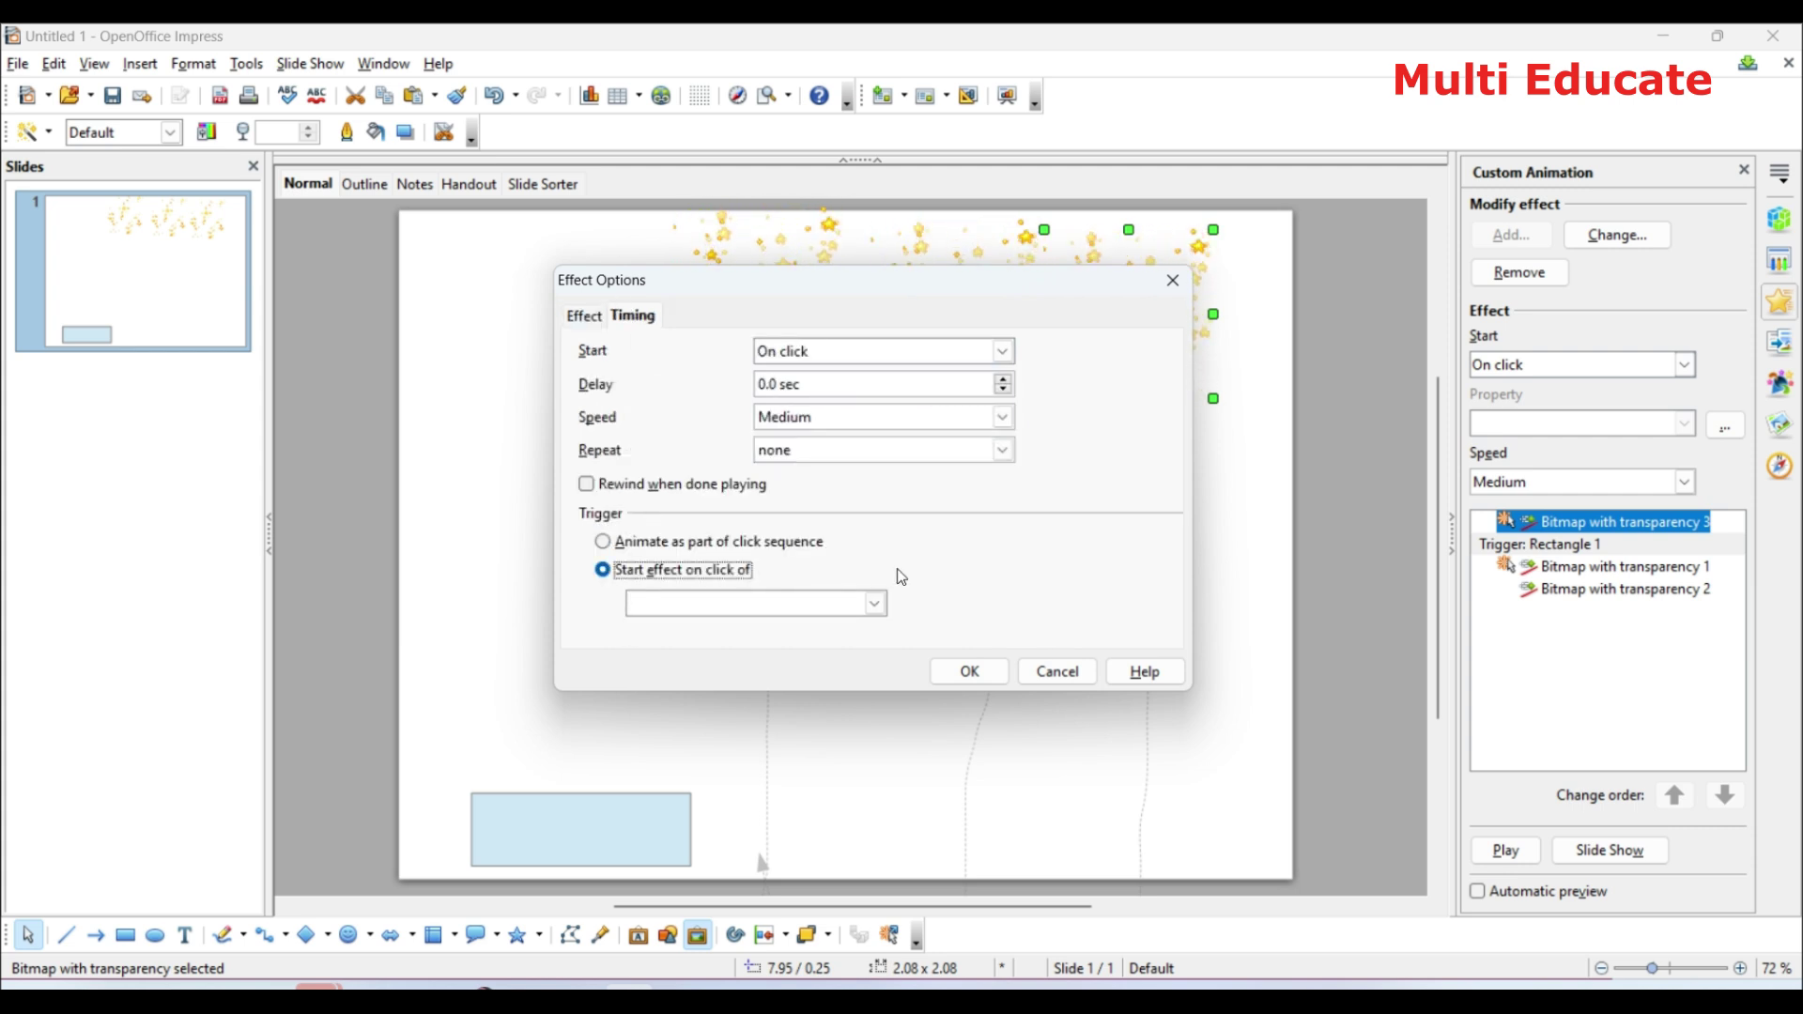
{"action": "left_click", "coordinate": [876, 604]}
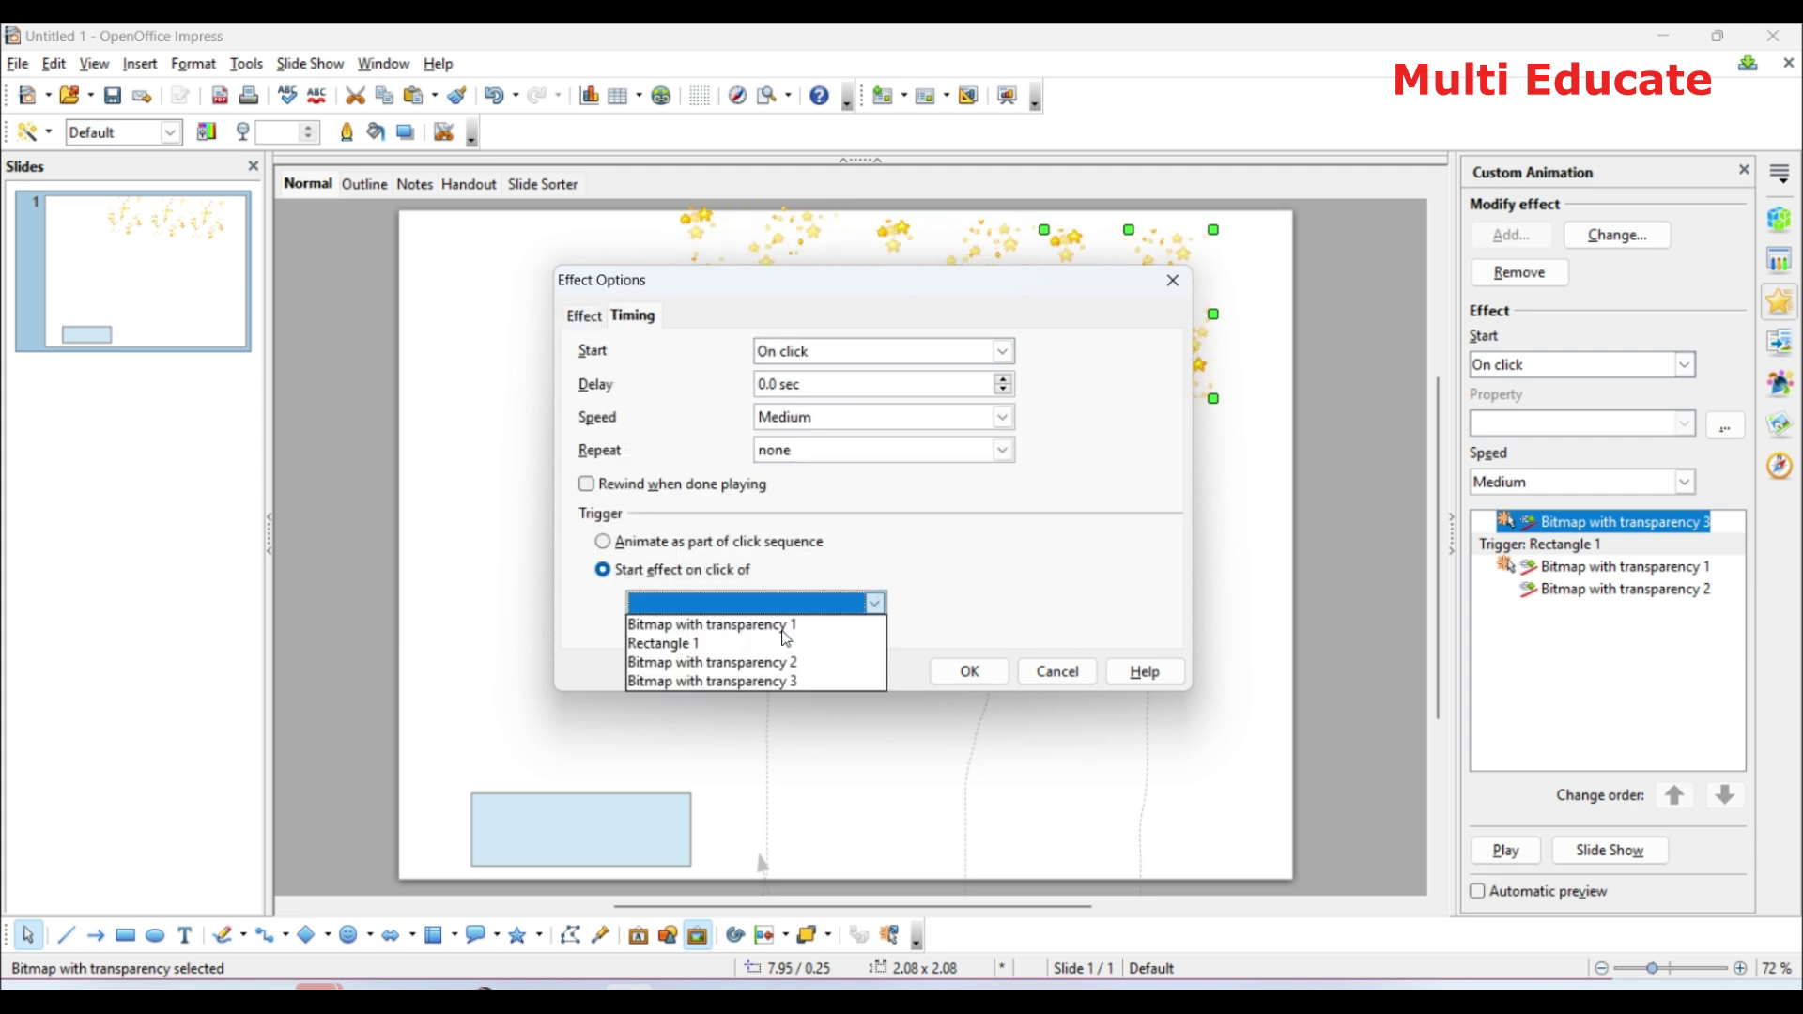
{"action": "left_click", "coordinate": [672, 645]}
{"action": "left_click", "coordinate": [976, 673]}
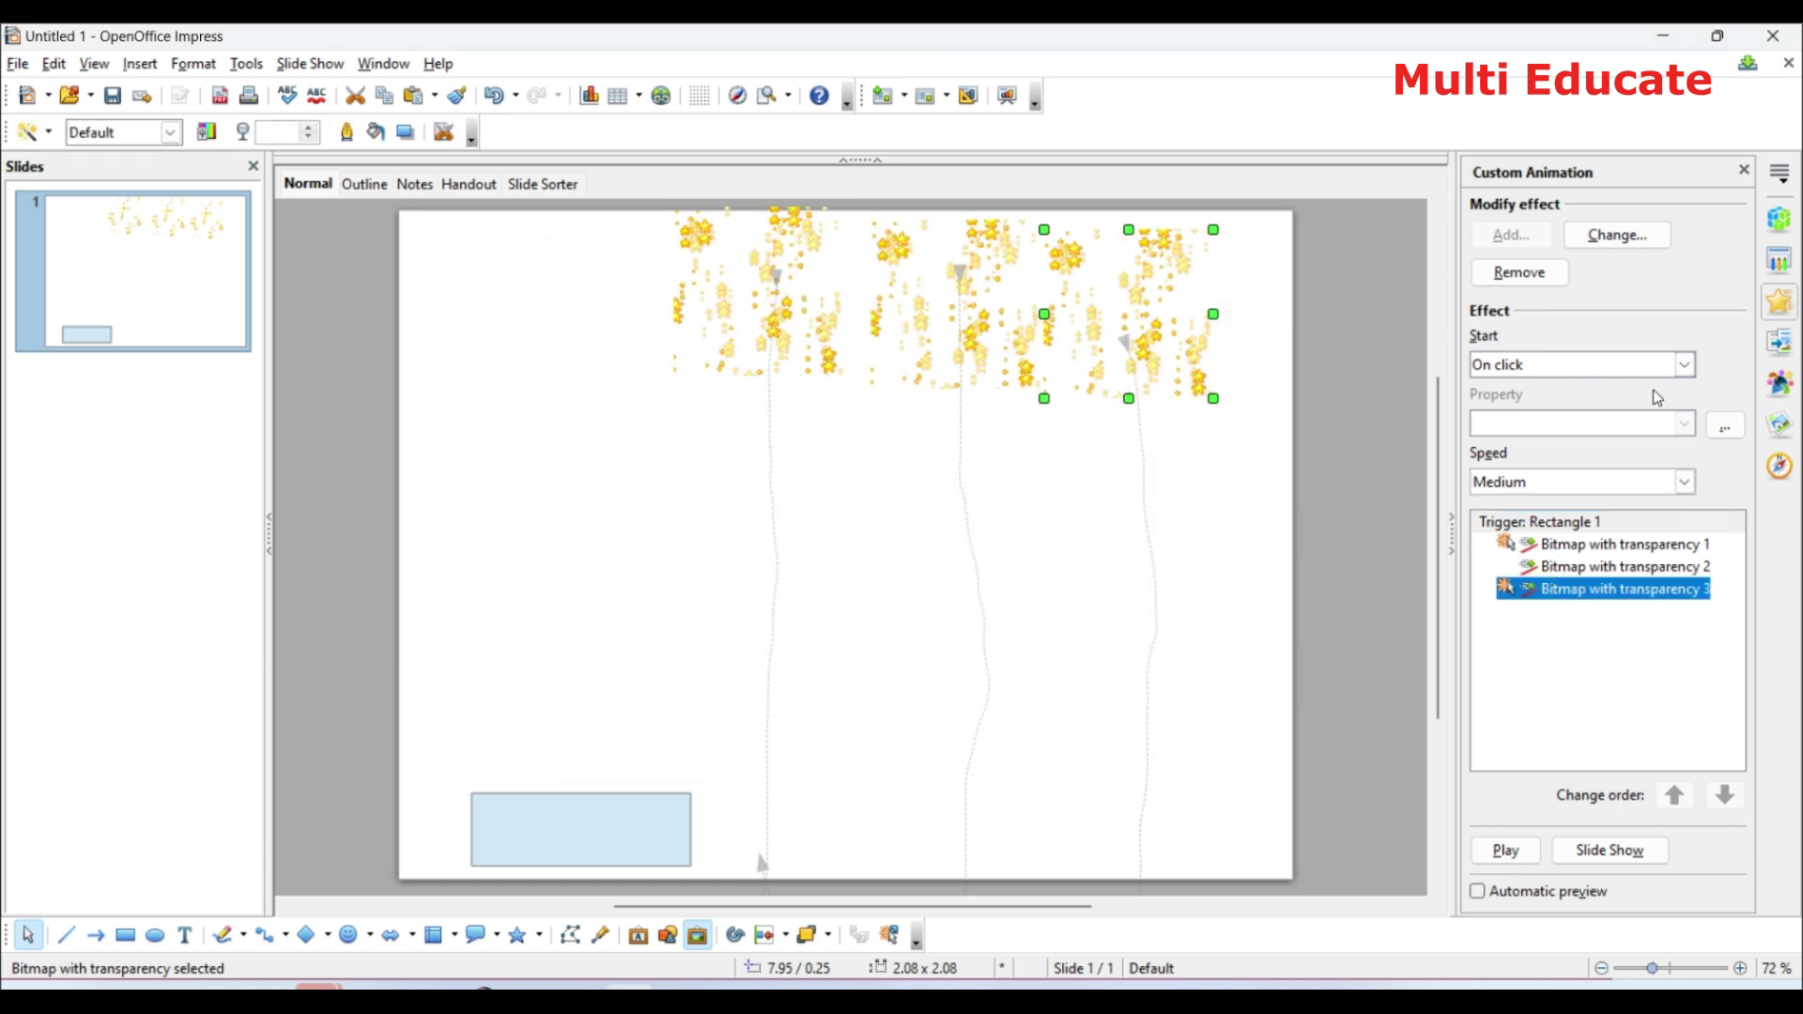
{"action": "left_click", "coordinate": [1686, 366]}
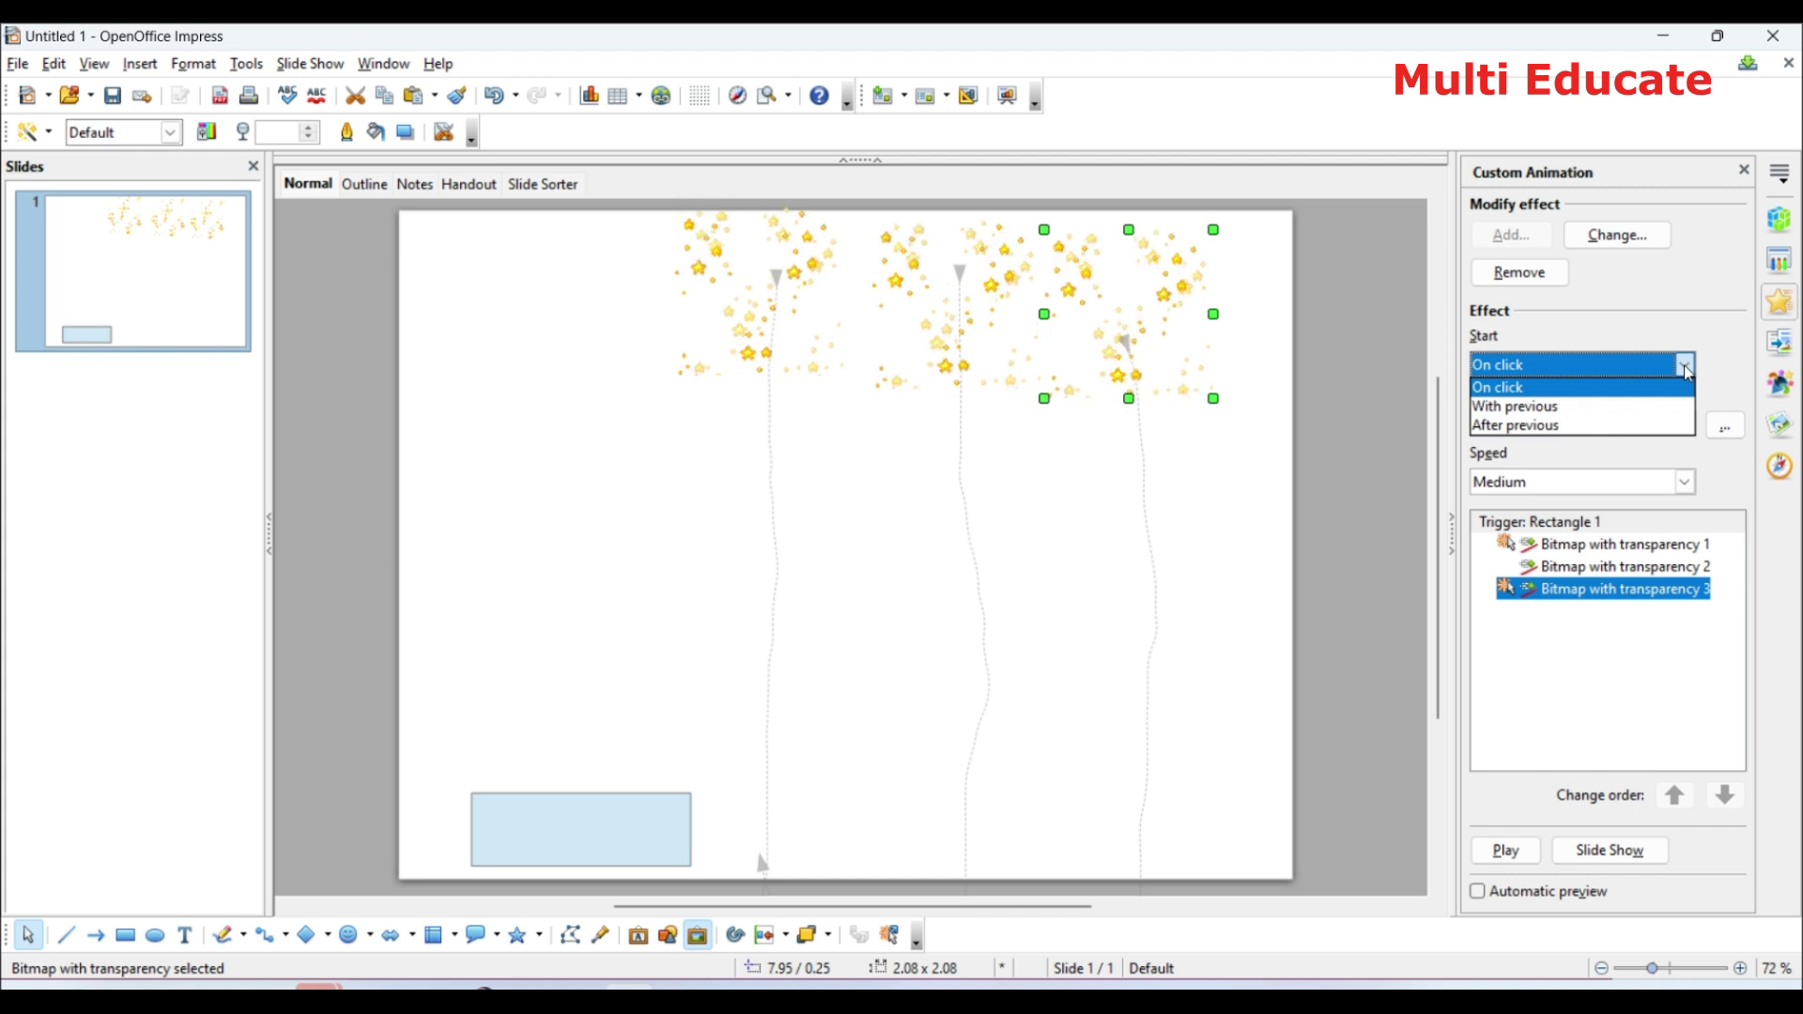
{"action": "left_click", "coordinate": [1571, 409]}
Check the start settings of the three triggered effects and run the slide show to test the falling stars.
{"action": "left_click", "coordinate": [1630, 548]}
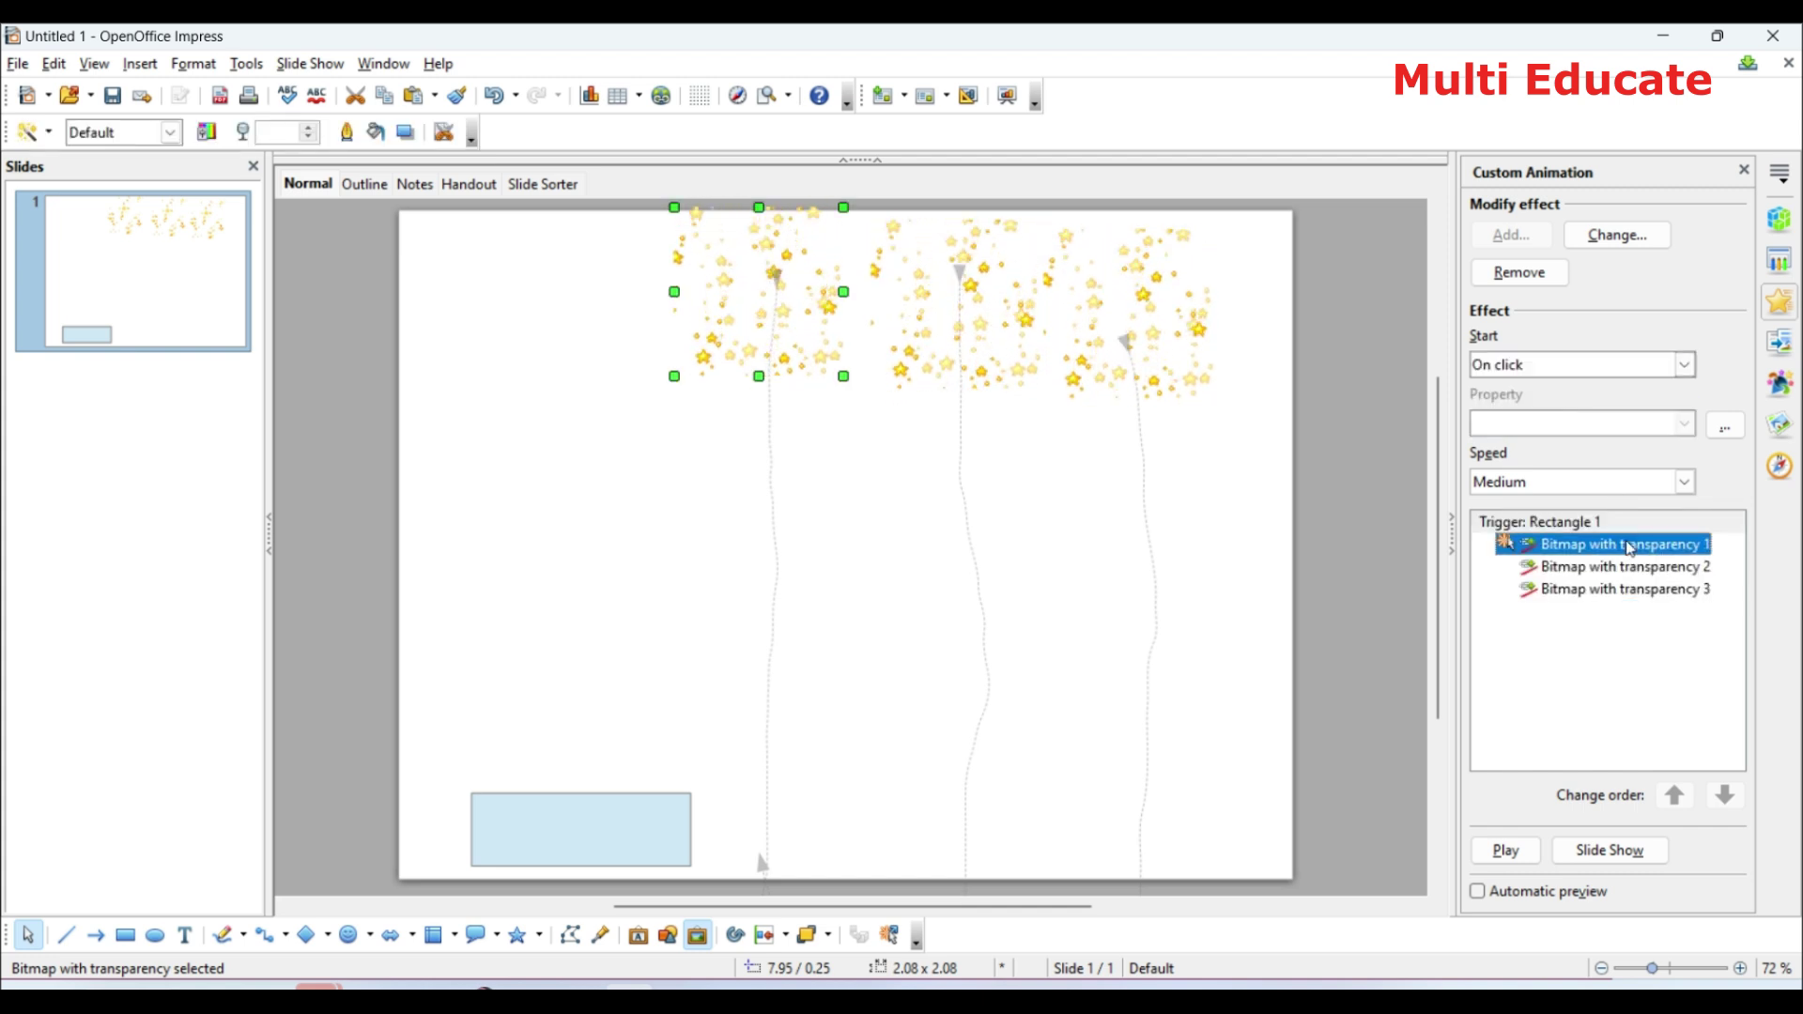
{"action": "left_click", "coordinate": [1586, 570]}
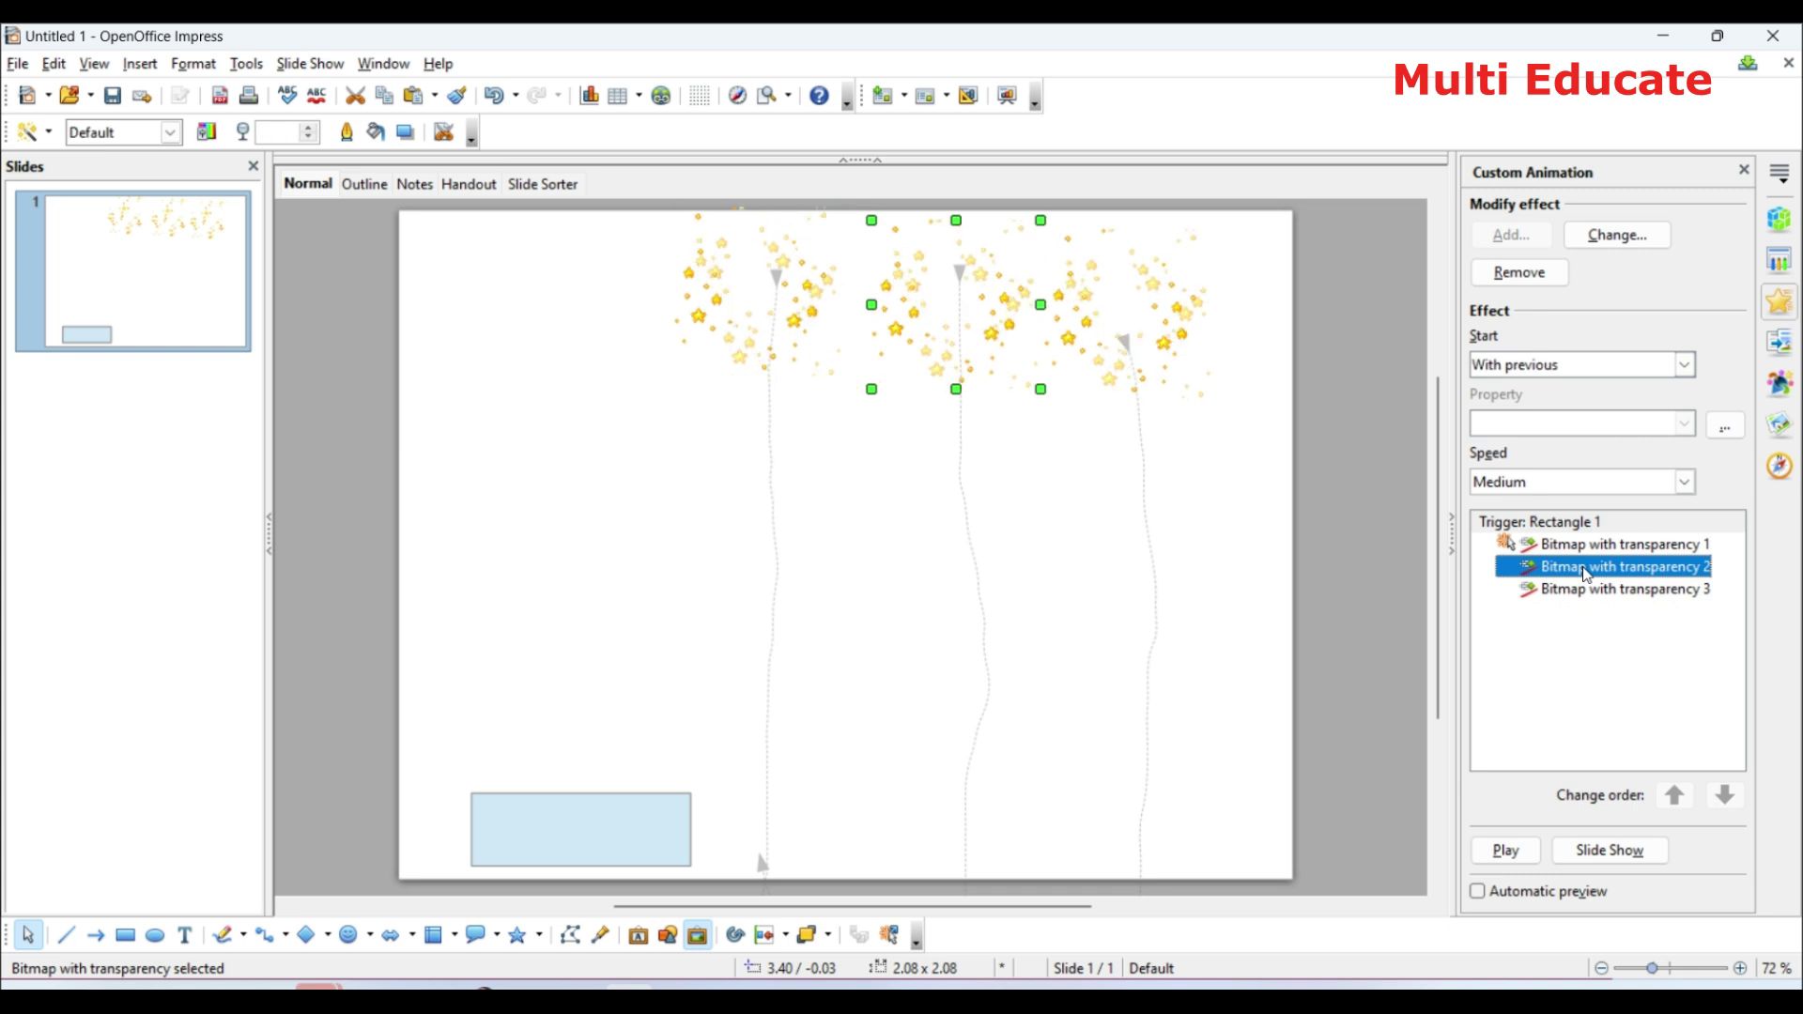
{"action": "left_click", "coordinate": [1574, 599]}
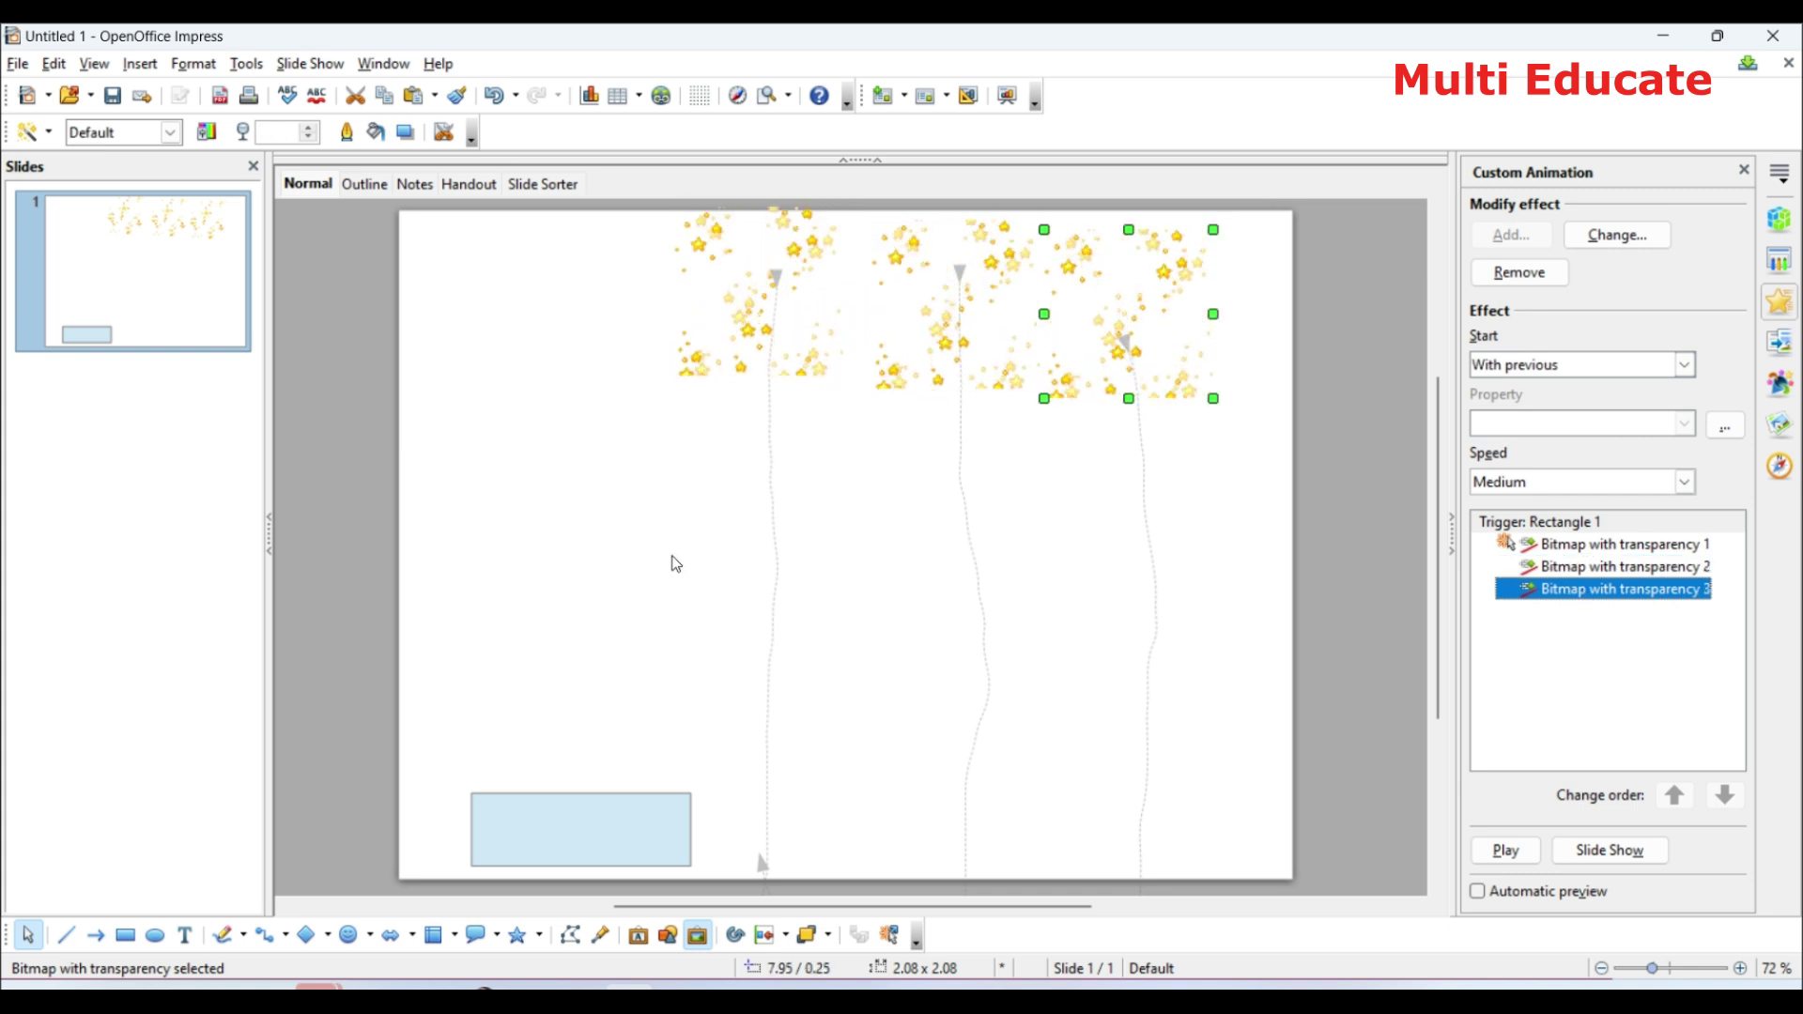
{"action": "left_click", "coordinate": [301, 65]}
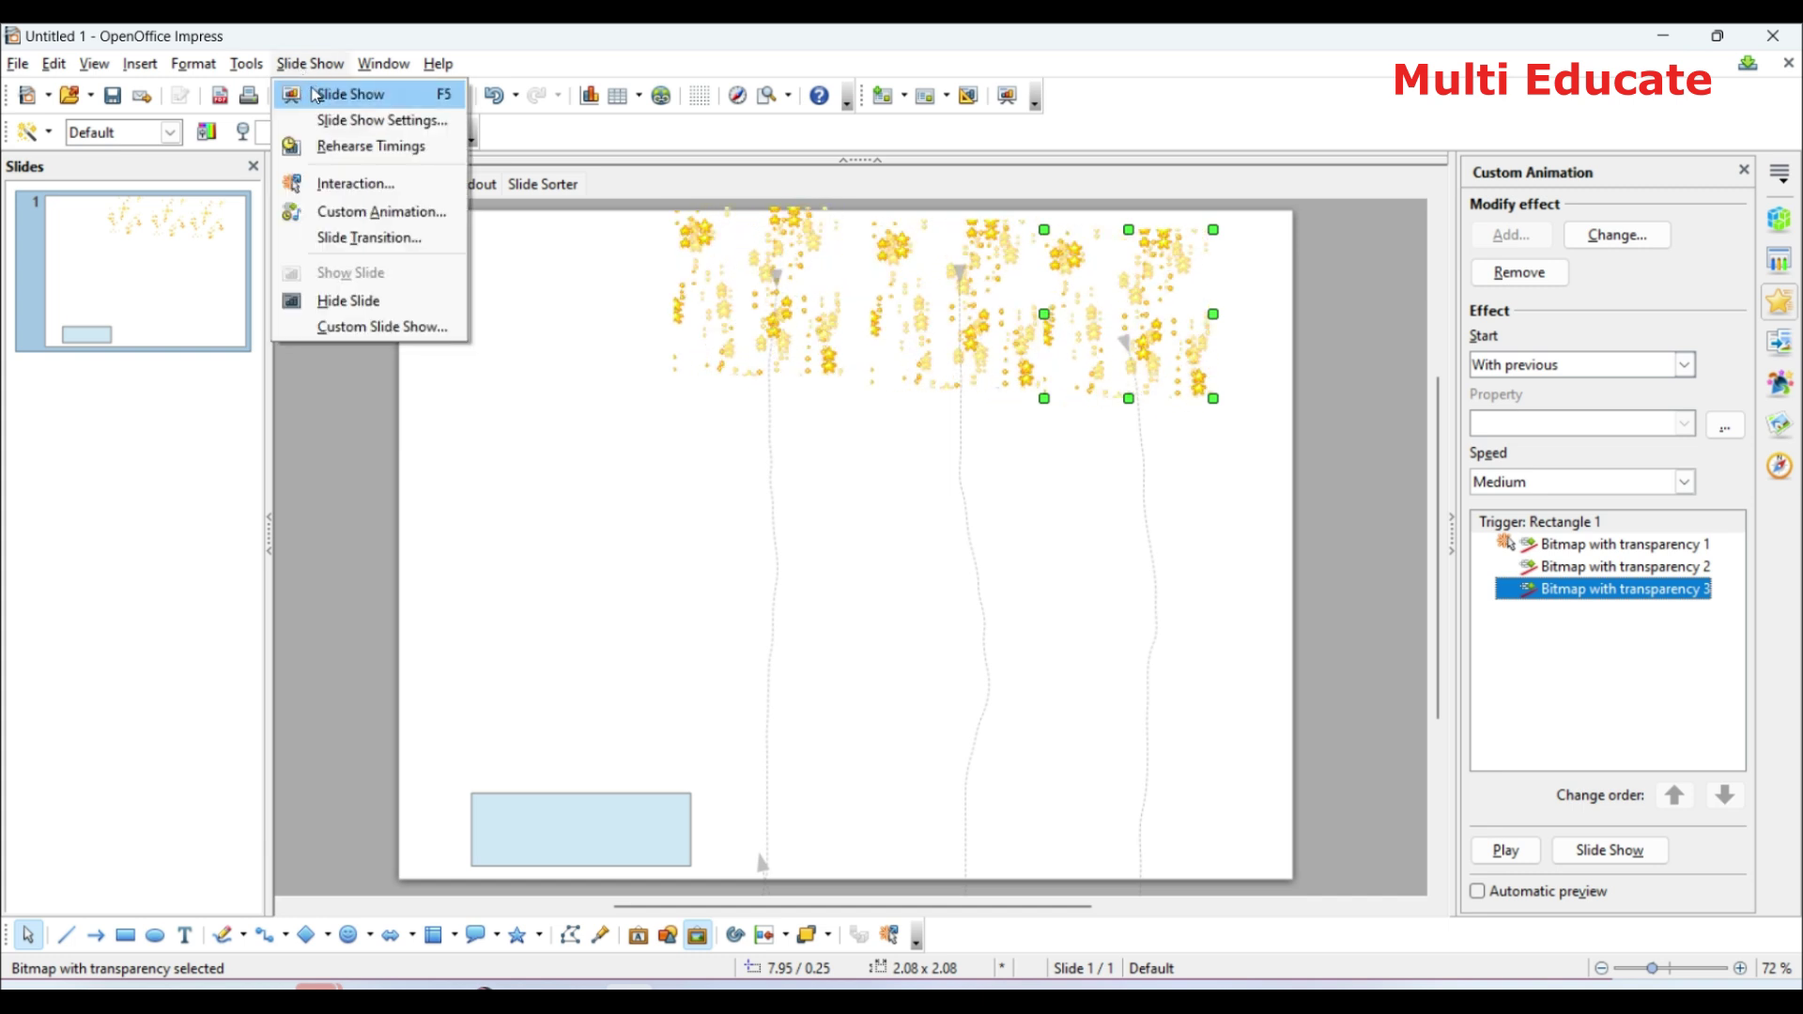
{"action": "left_click", "coordinate": [316, 94]}
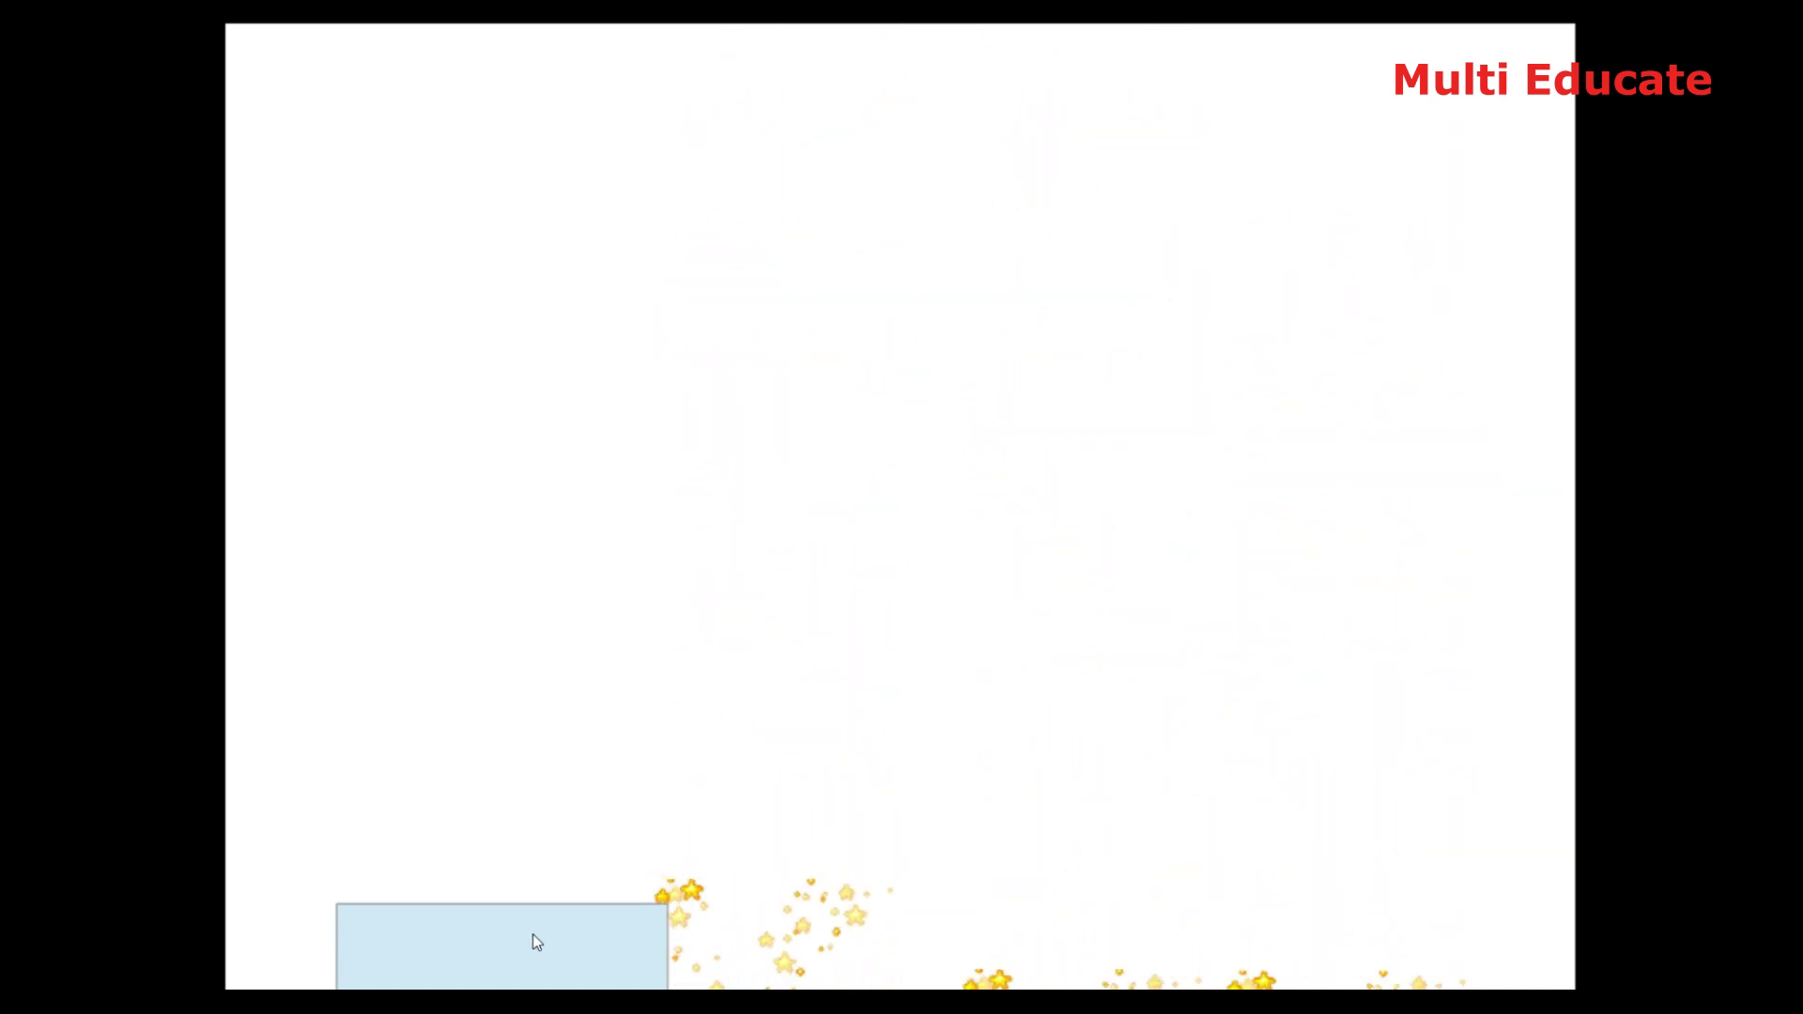
End the slide show and set the first stars image's motion effect to repeat until end of slide.
{"action": "key", "text": "Escape"}
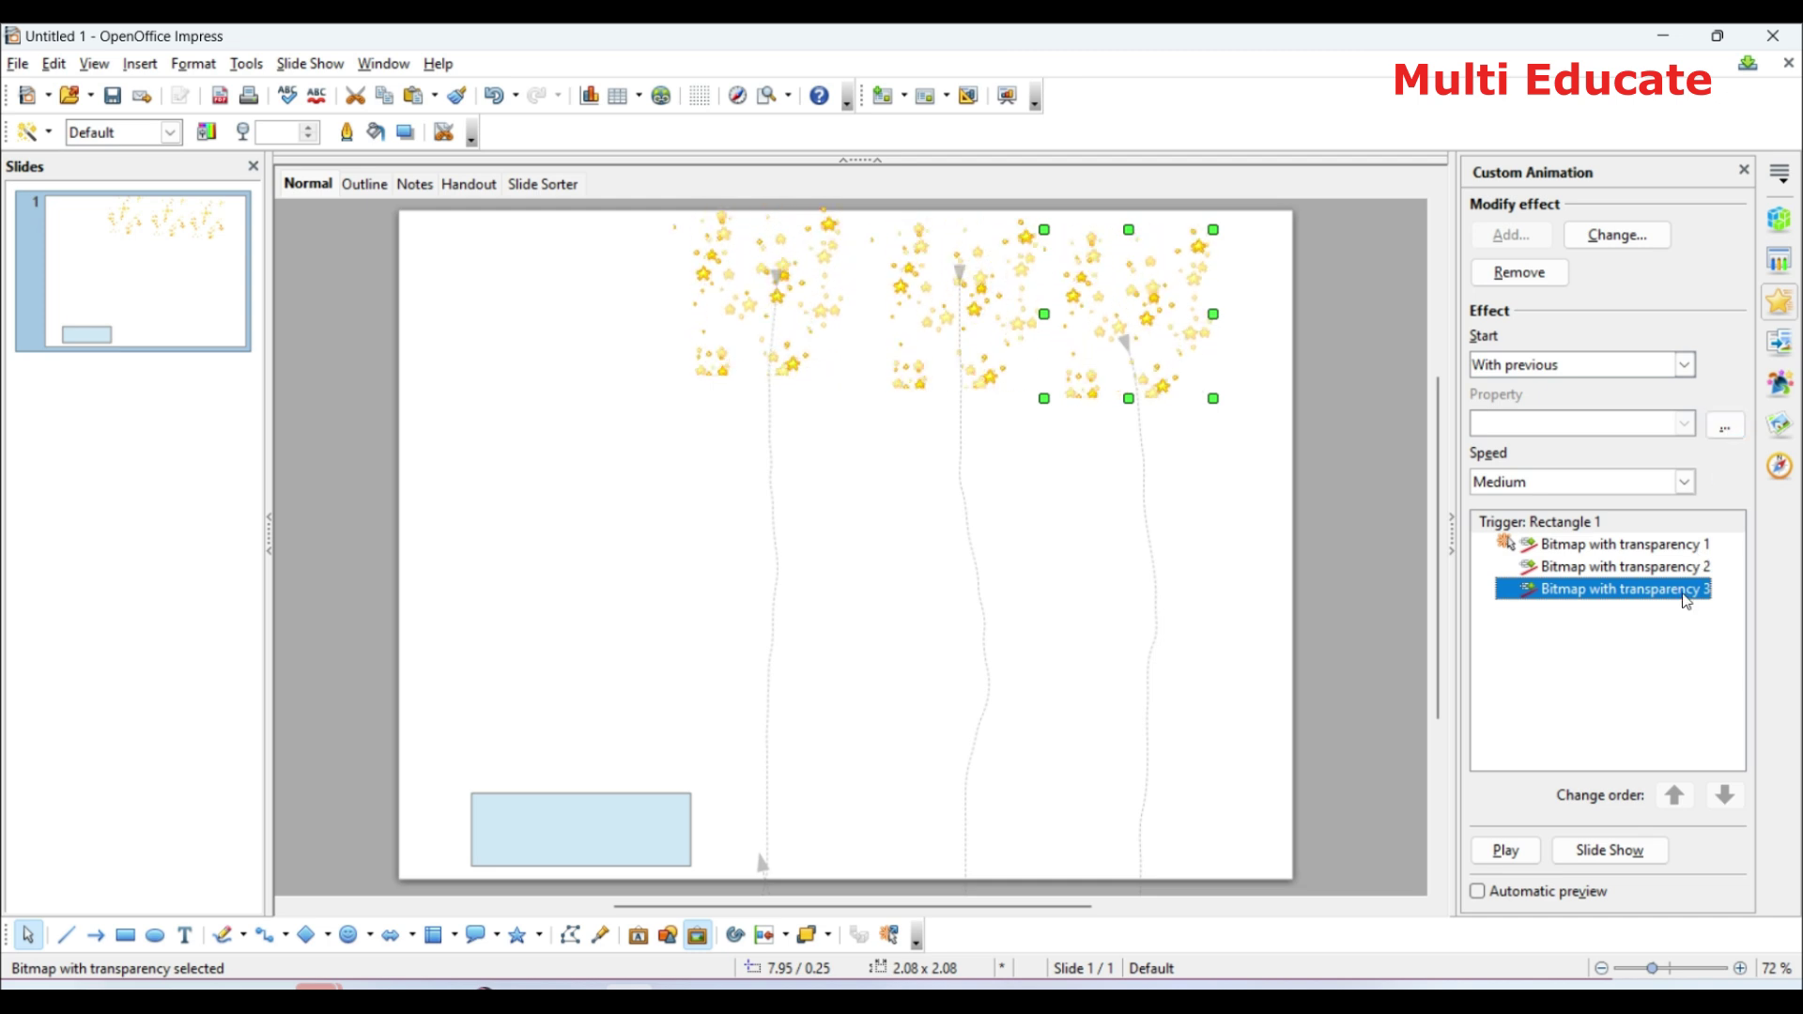
{"action": "left_click", "coordinate": [1680, 545]}
{"action": "left_click", "coordinate": [1725, 427]}
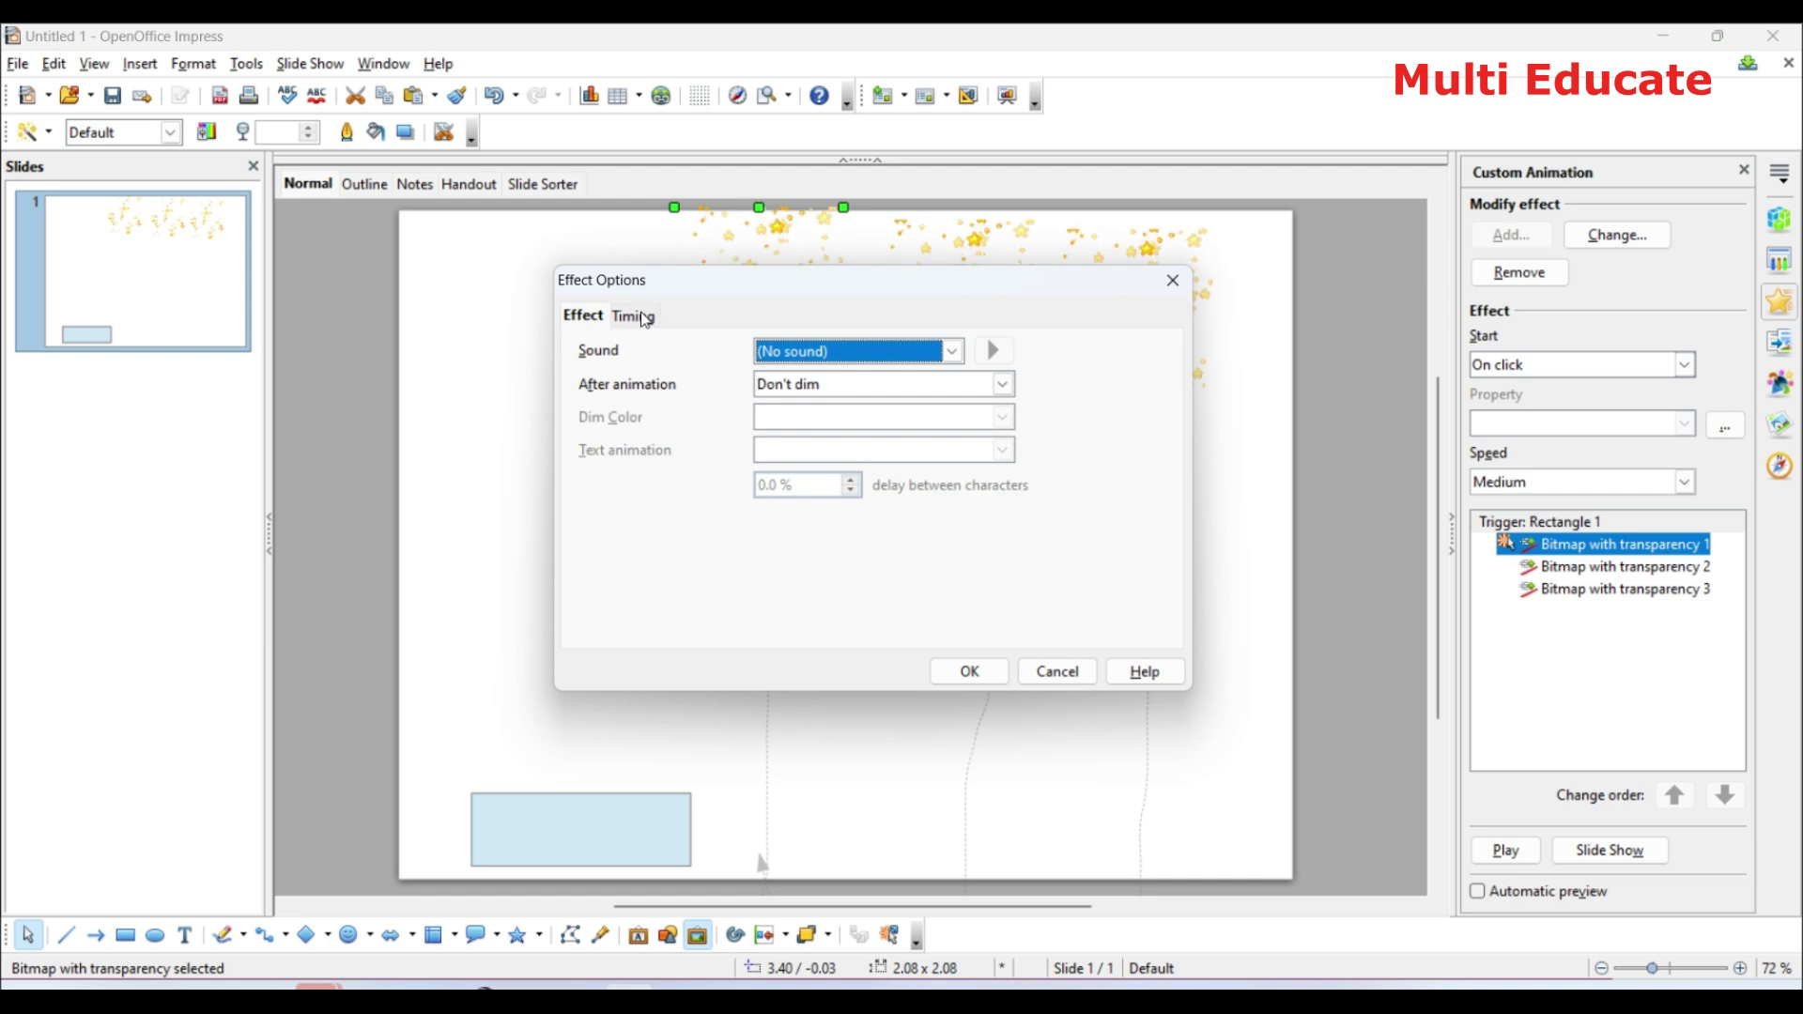
{"action": "left_click", "coordinate": [645, 320]}
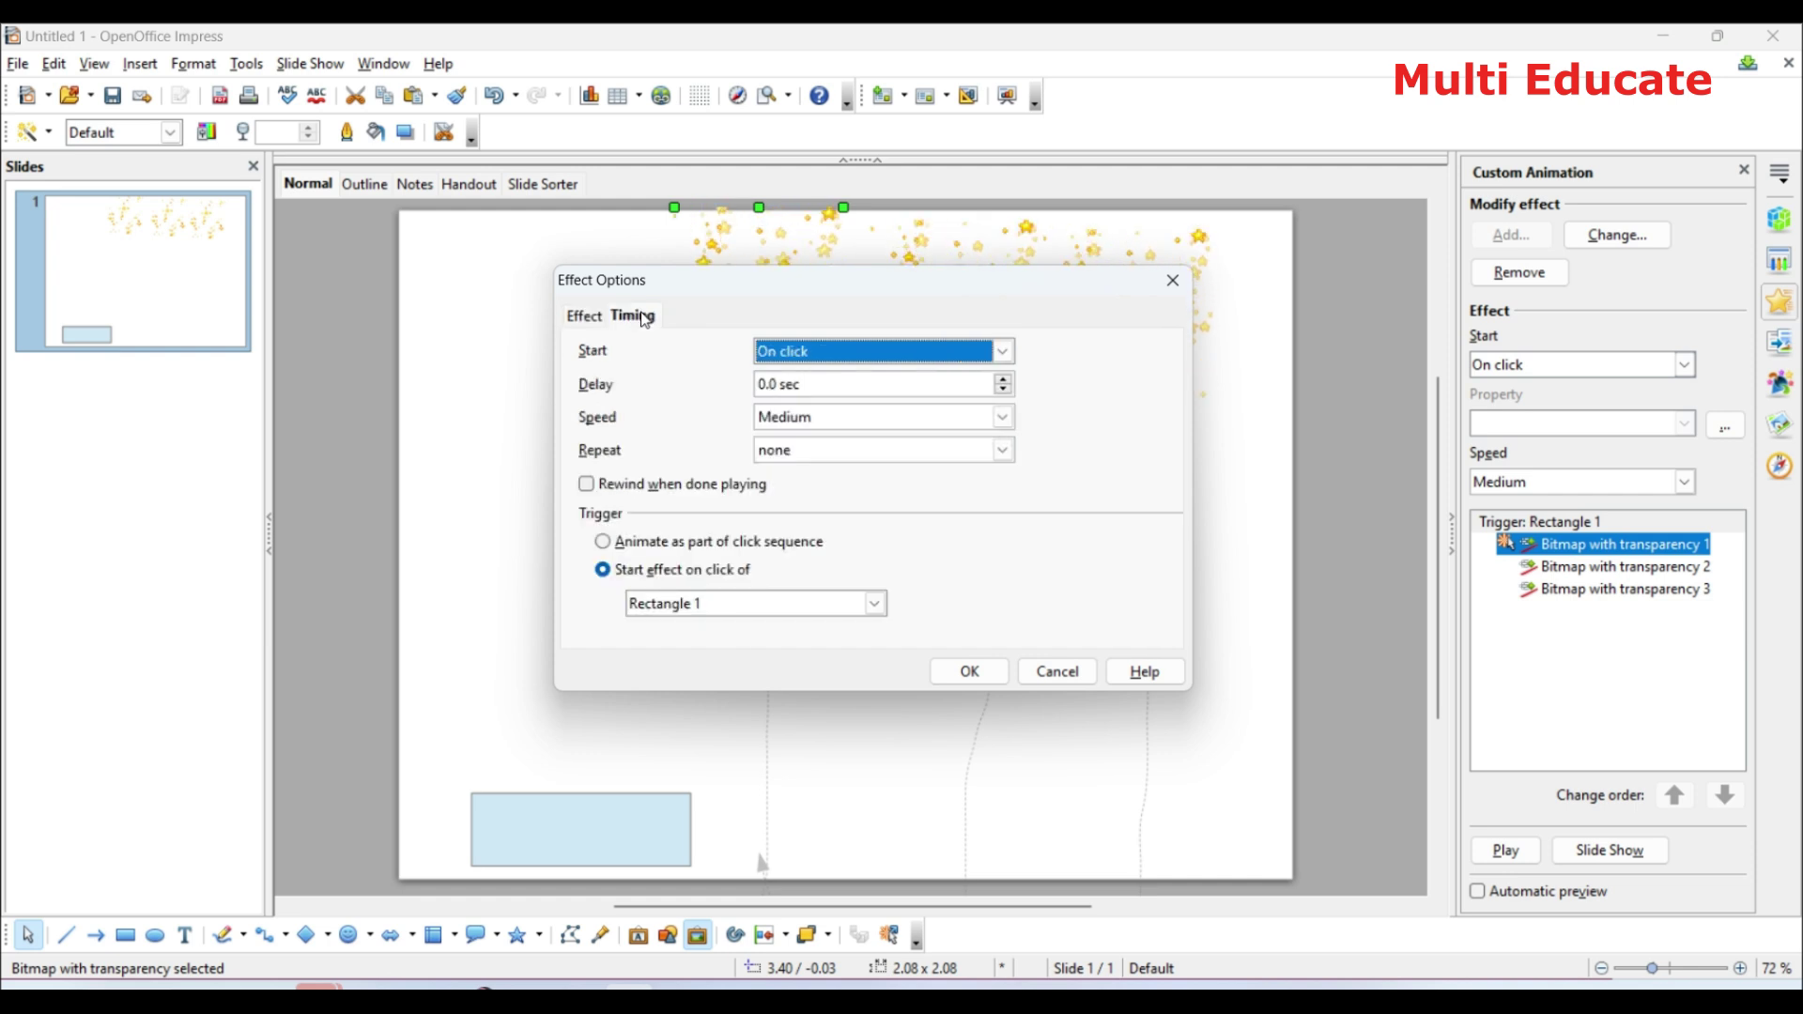
{"action": "left_click", "coordinate": [1003, 451]}
{"action": "scroll", "coordinate": [1015, 531], "scroll_direction": "down", "scroll_amount": 1}
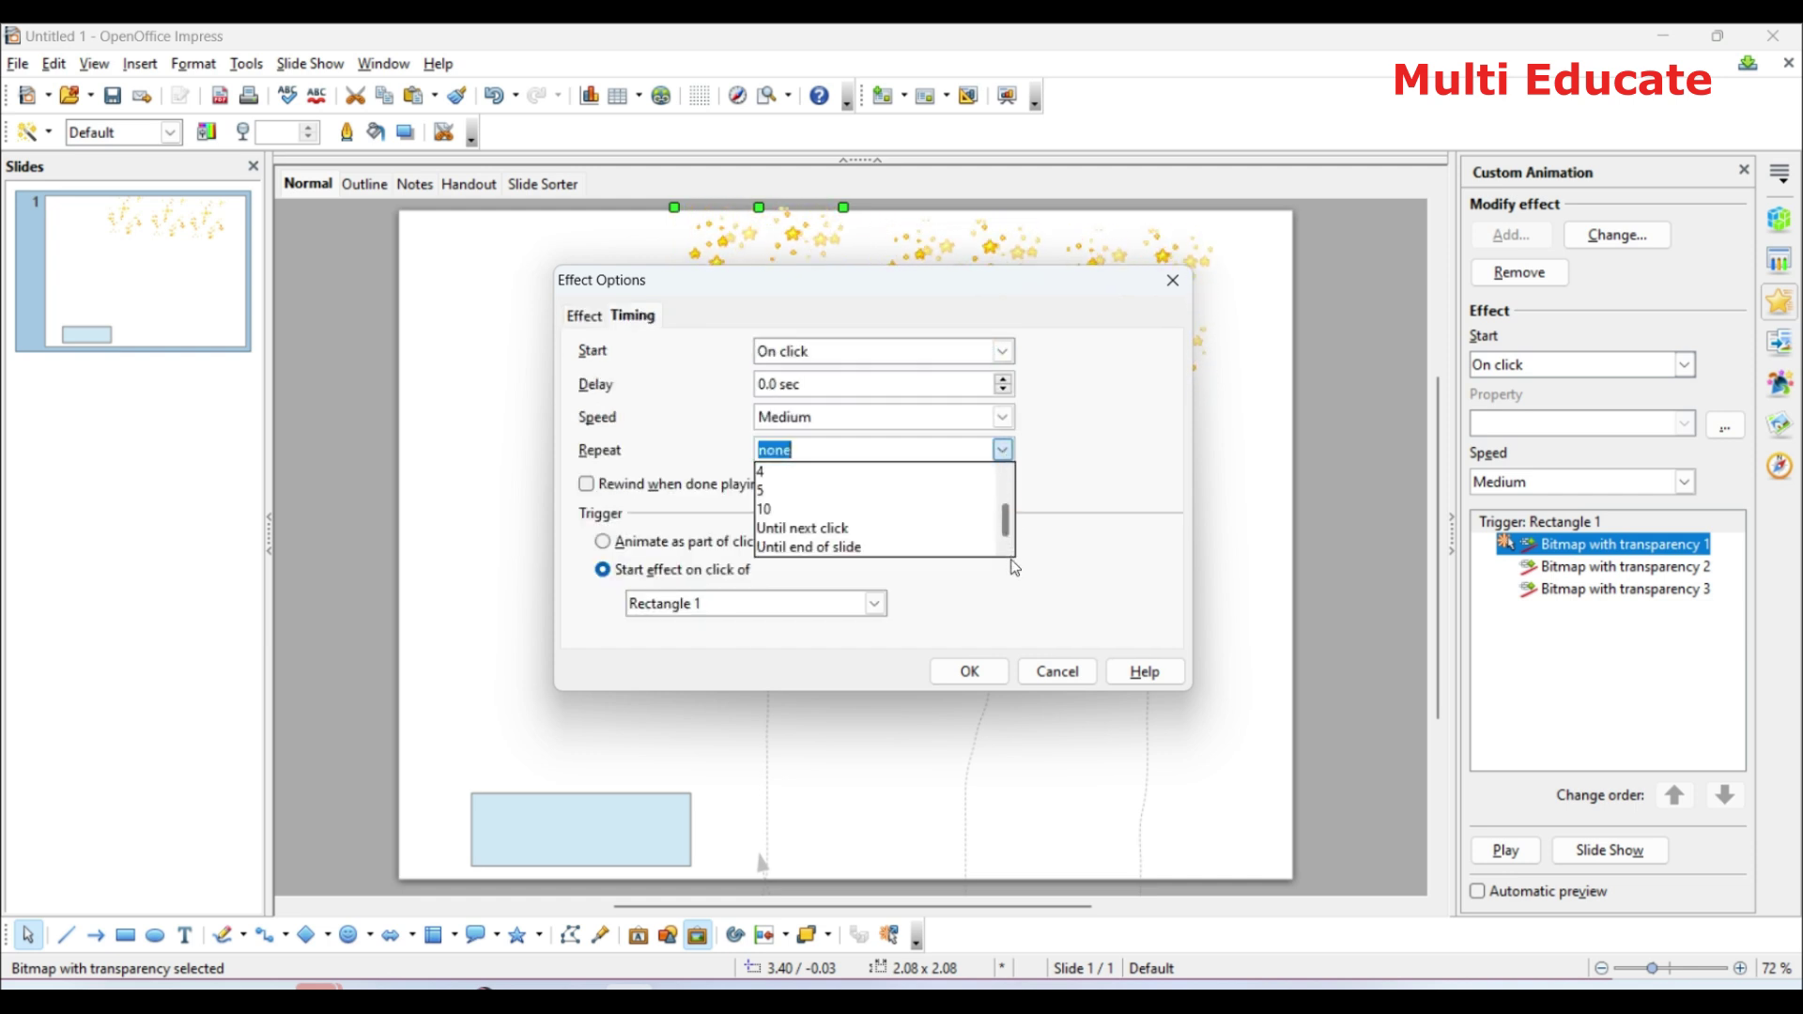
{"action": "left_click", "coordinate": [821, 547]}
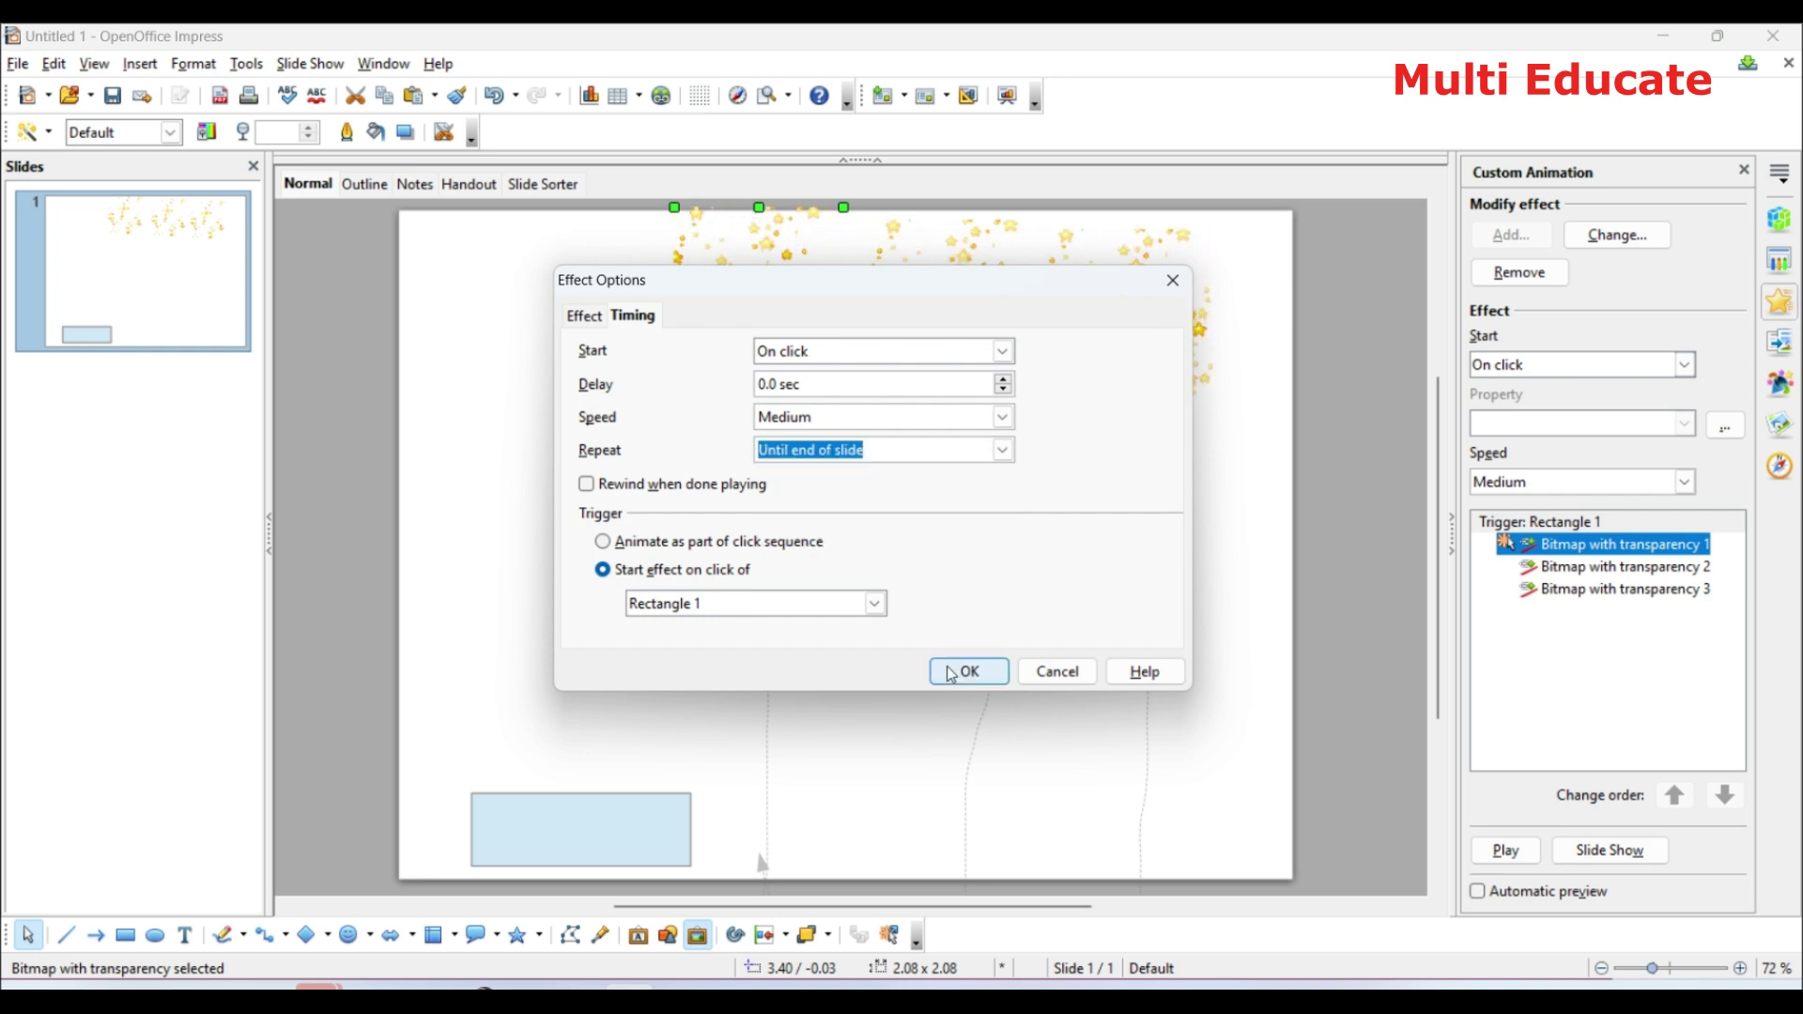
{"action": "left_click", "coordinate": [954, 673]}
Set the second stars image's motion effect to repeat until end of slide.
{"action": "left_click", "coordinate": [1652, 566]}
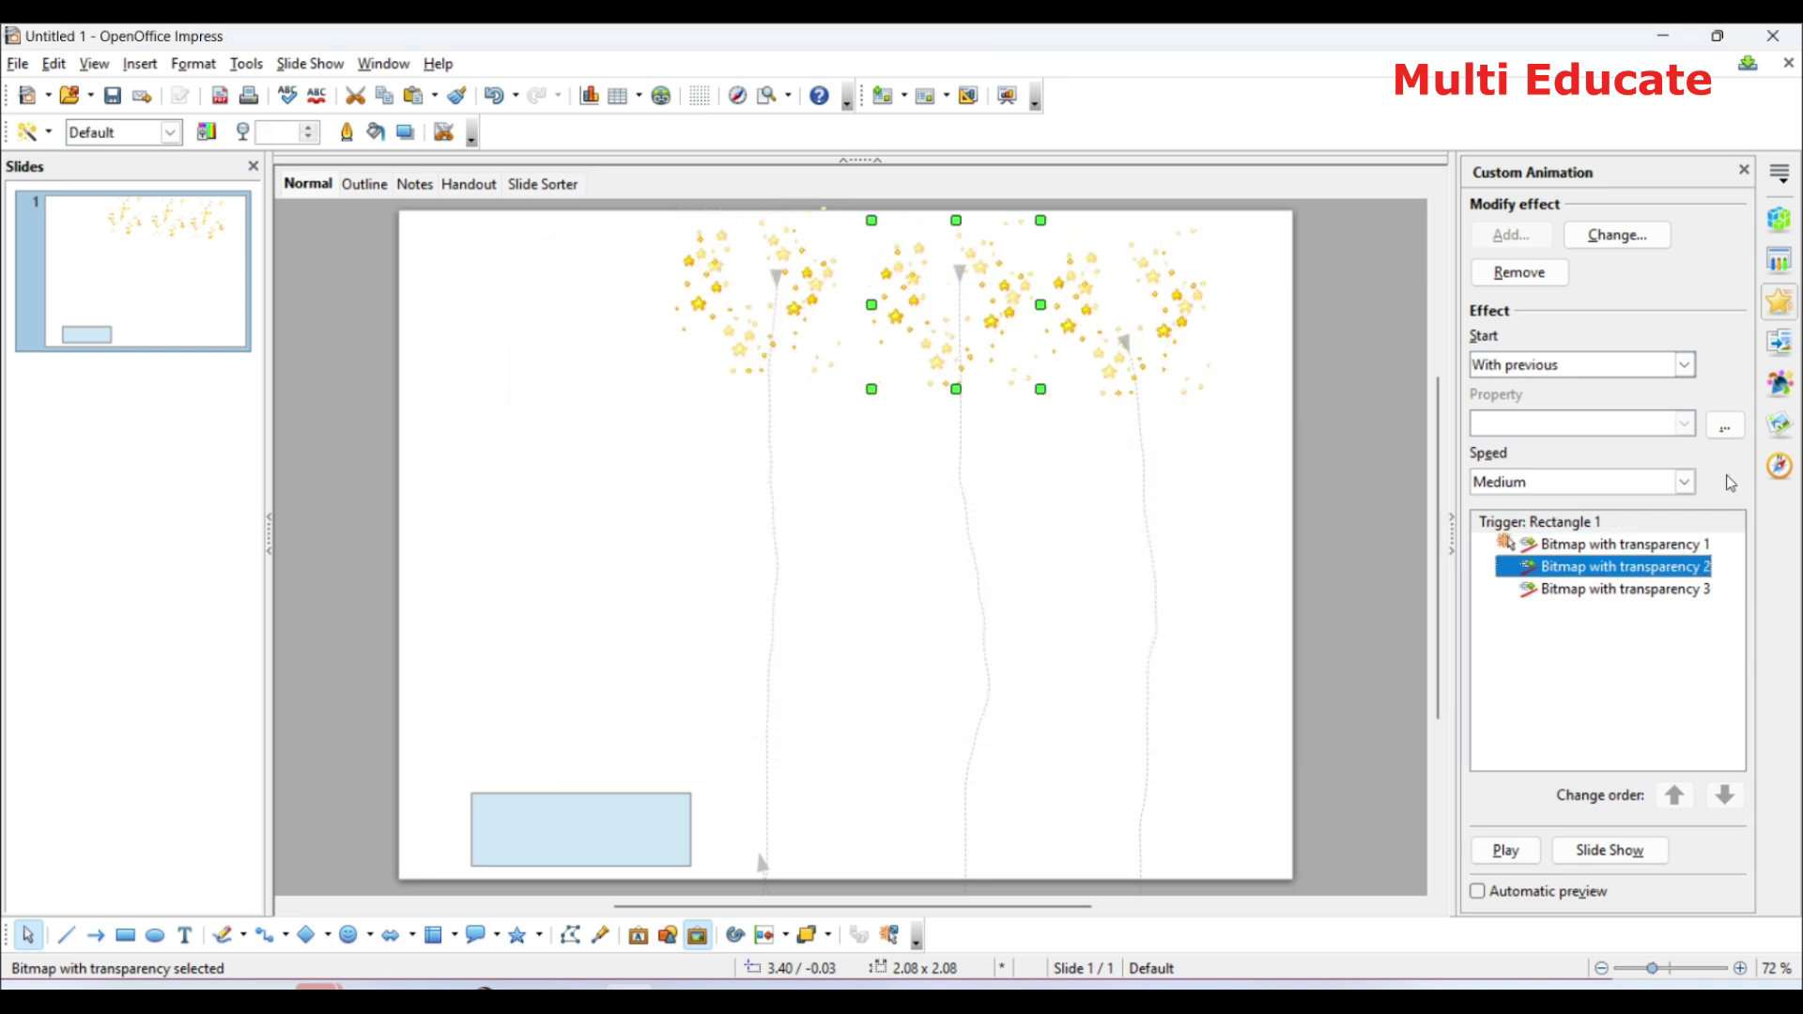
{"action": "left_click", "coordinate": [1726, 426]}
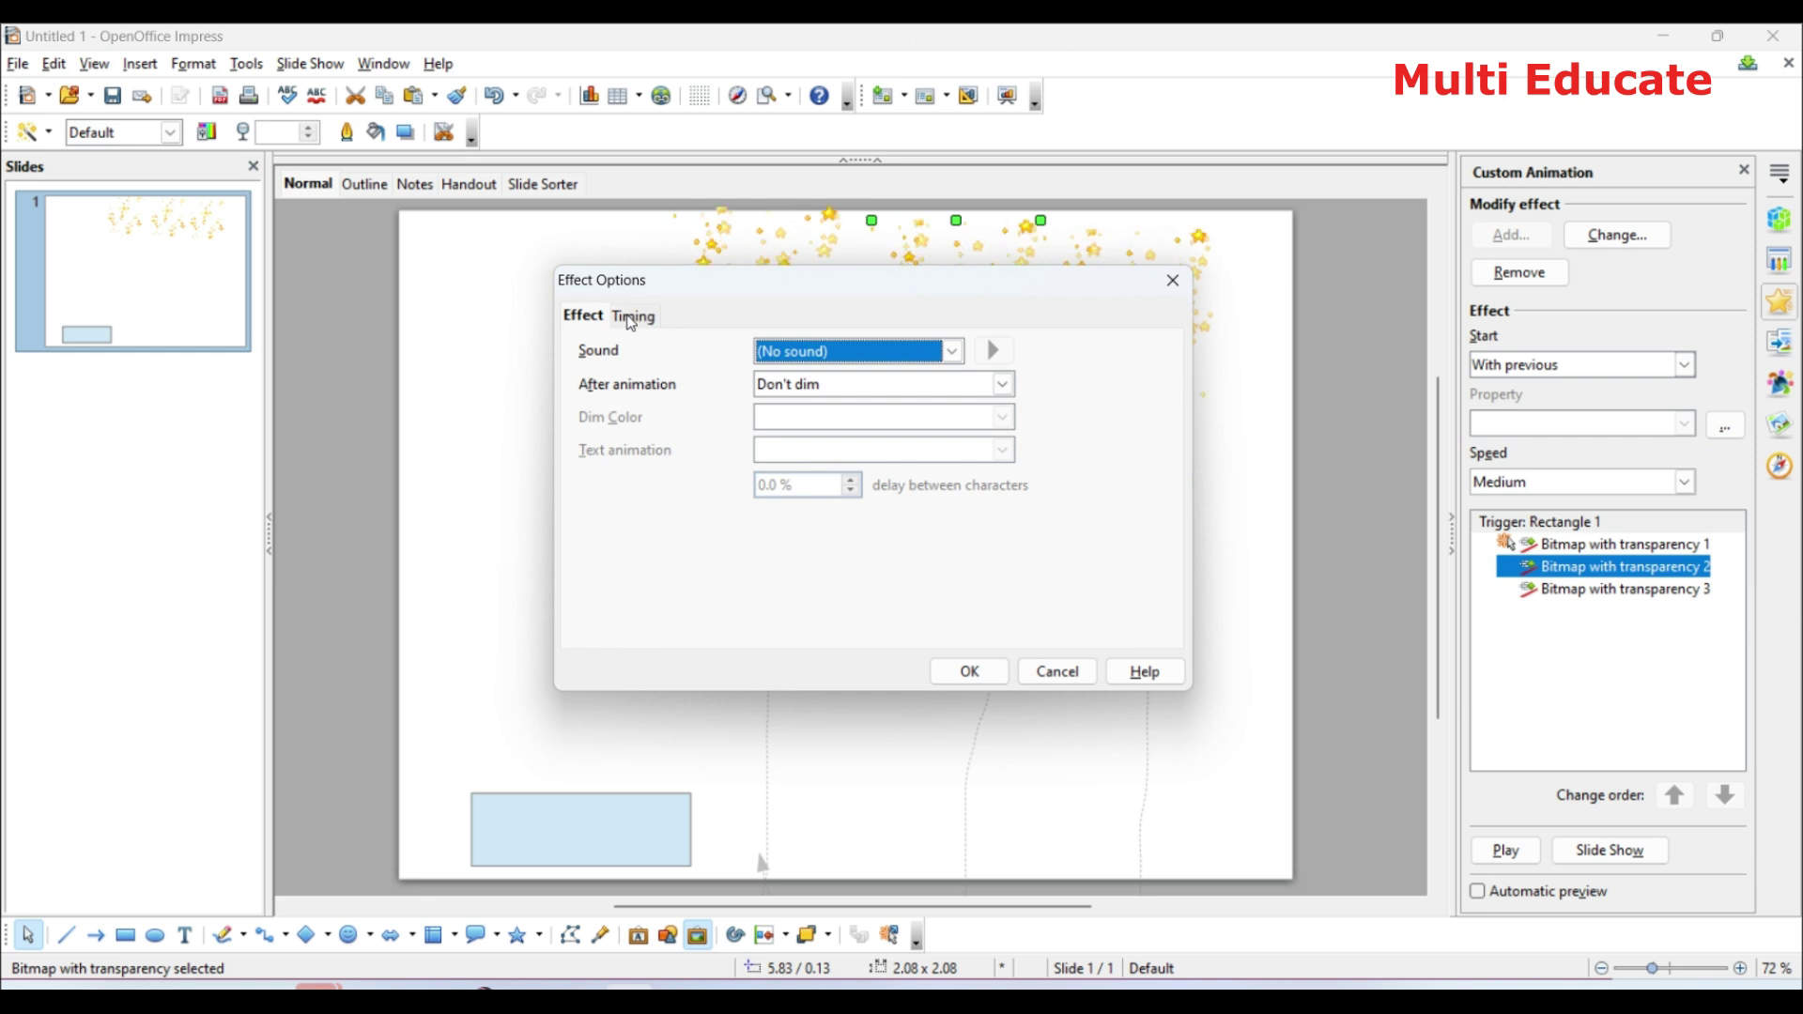
{"action": "left_click", "coordinate": [631, 320]}
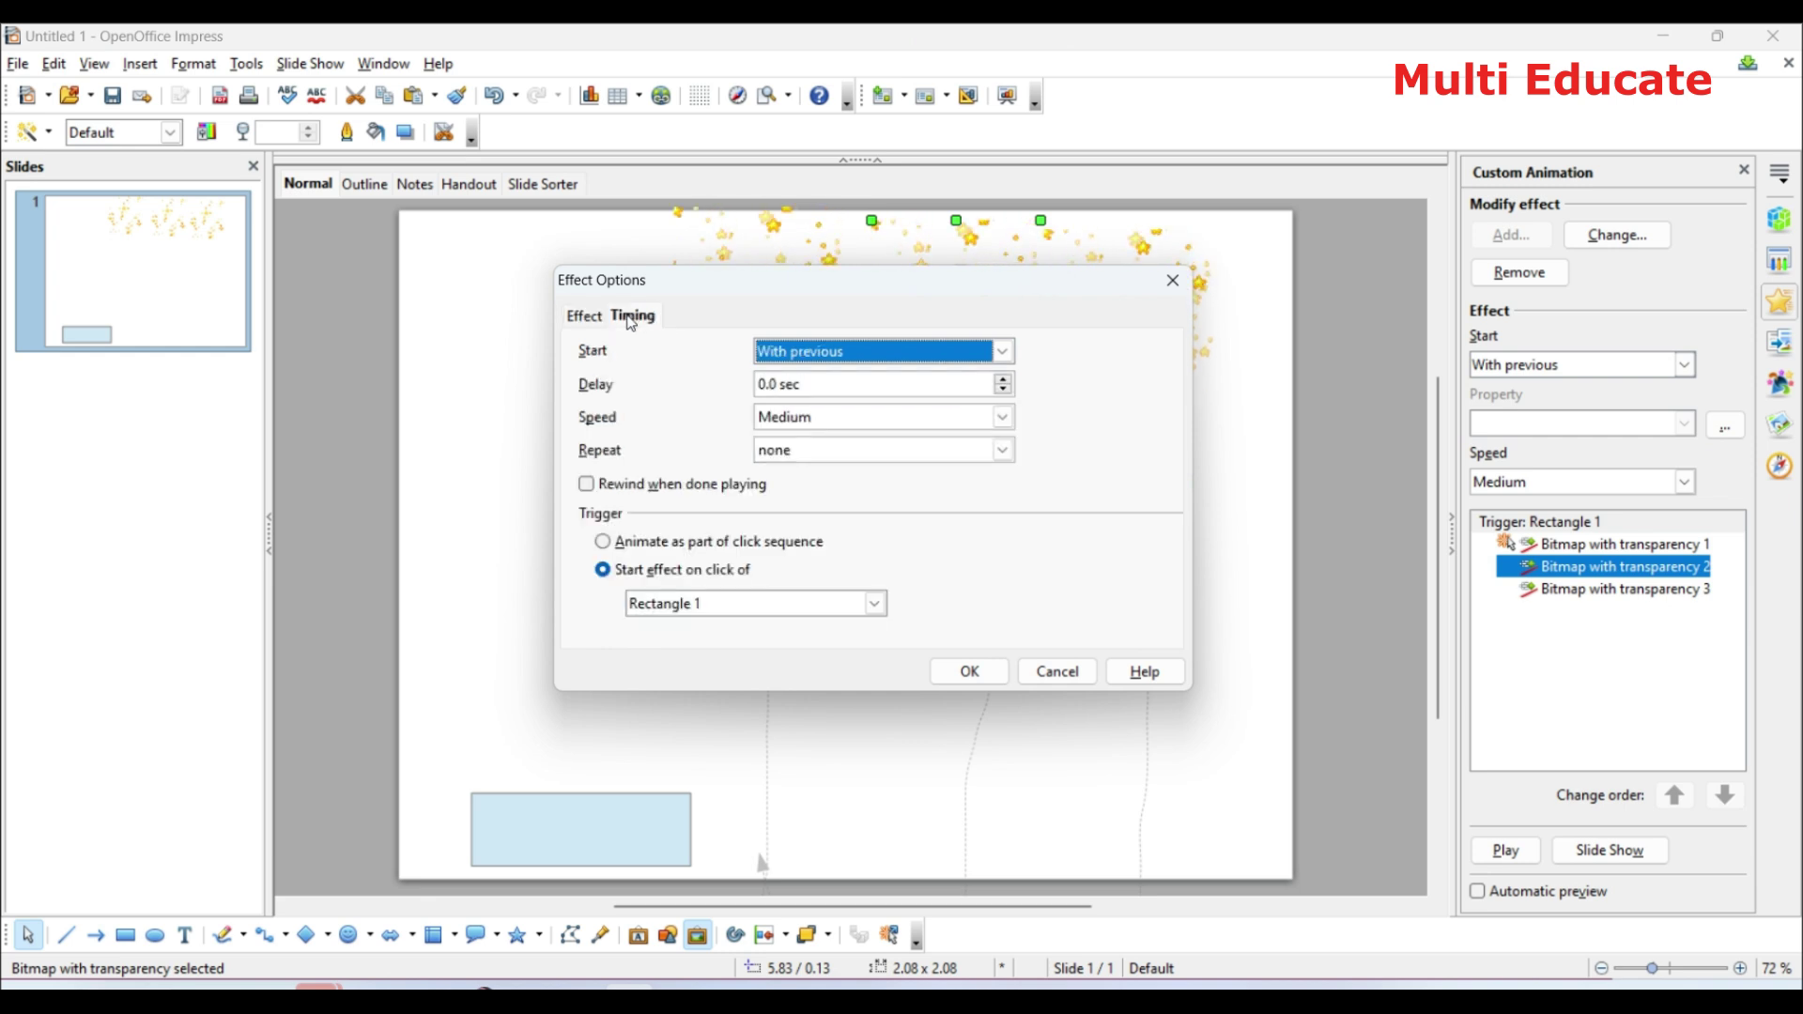
{"action": "left_click", "coordinate": [1003, 452]}
{"action": "left_click_drag", "start_coordinate": [1006, 505], "coordinate": [1006, 531]}
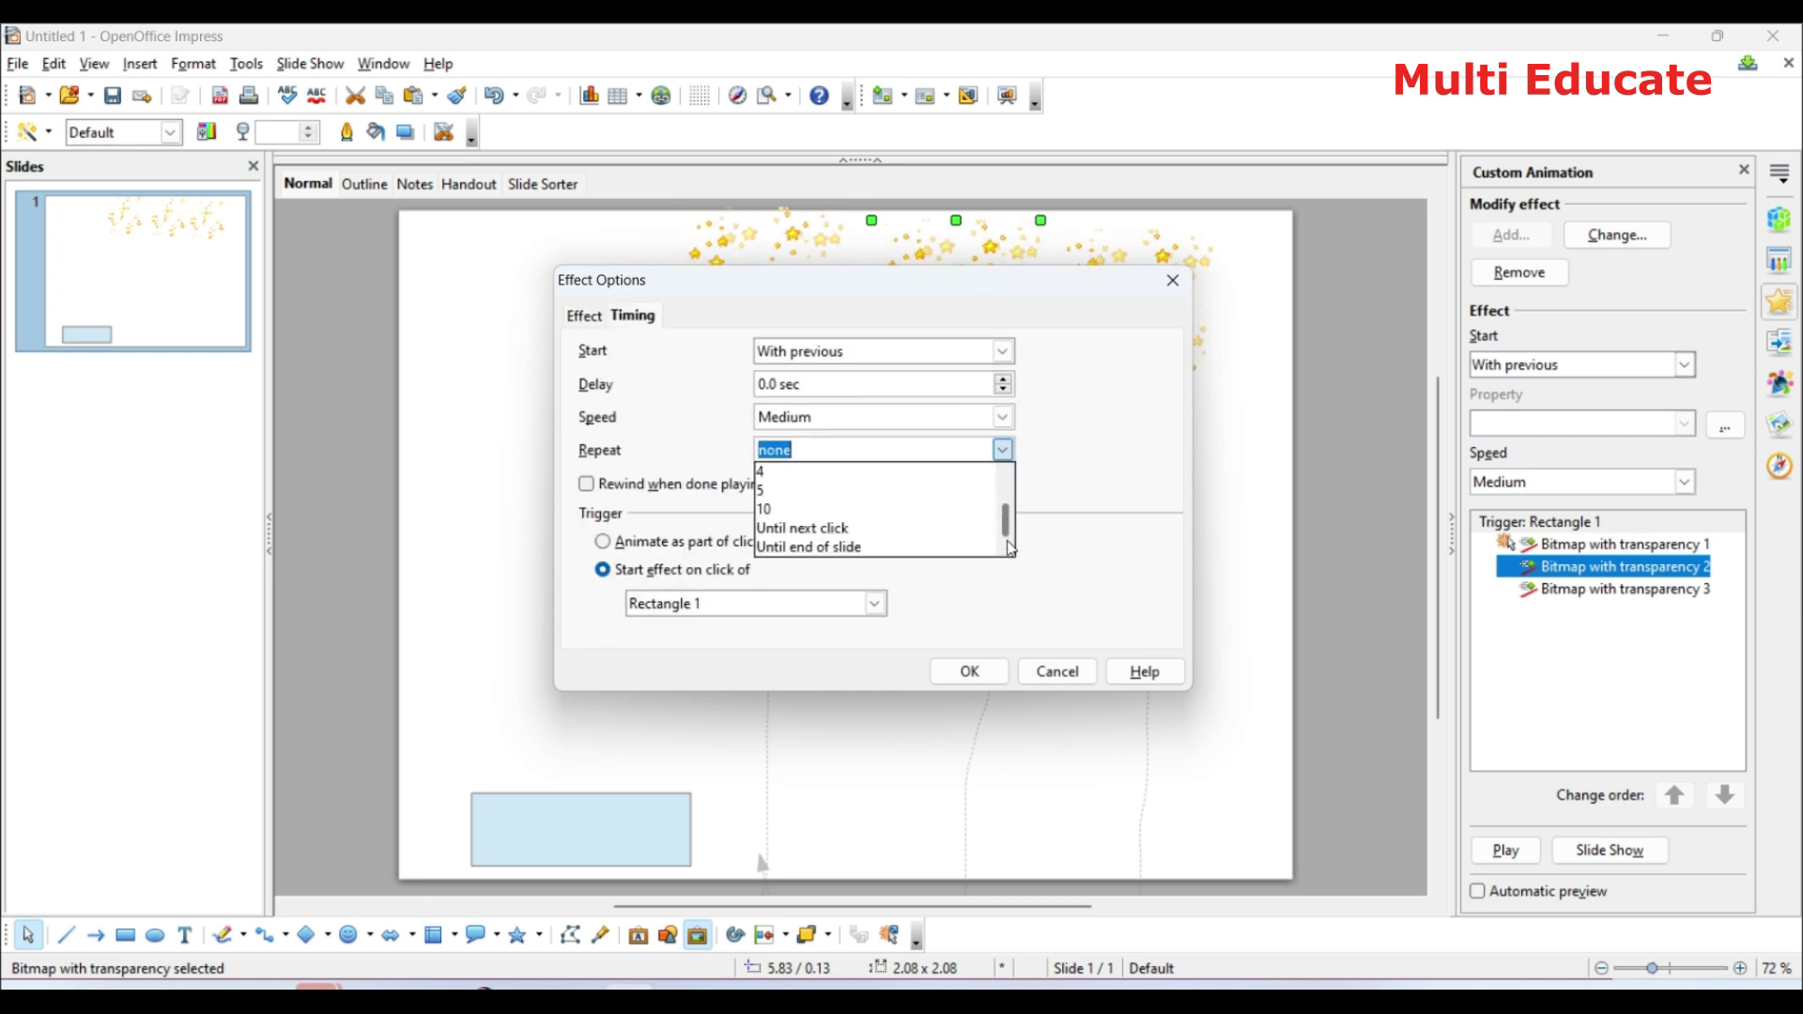
{"action": "left_click", "coordinate": [852, 552]}
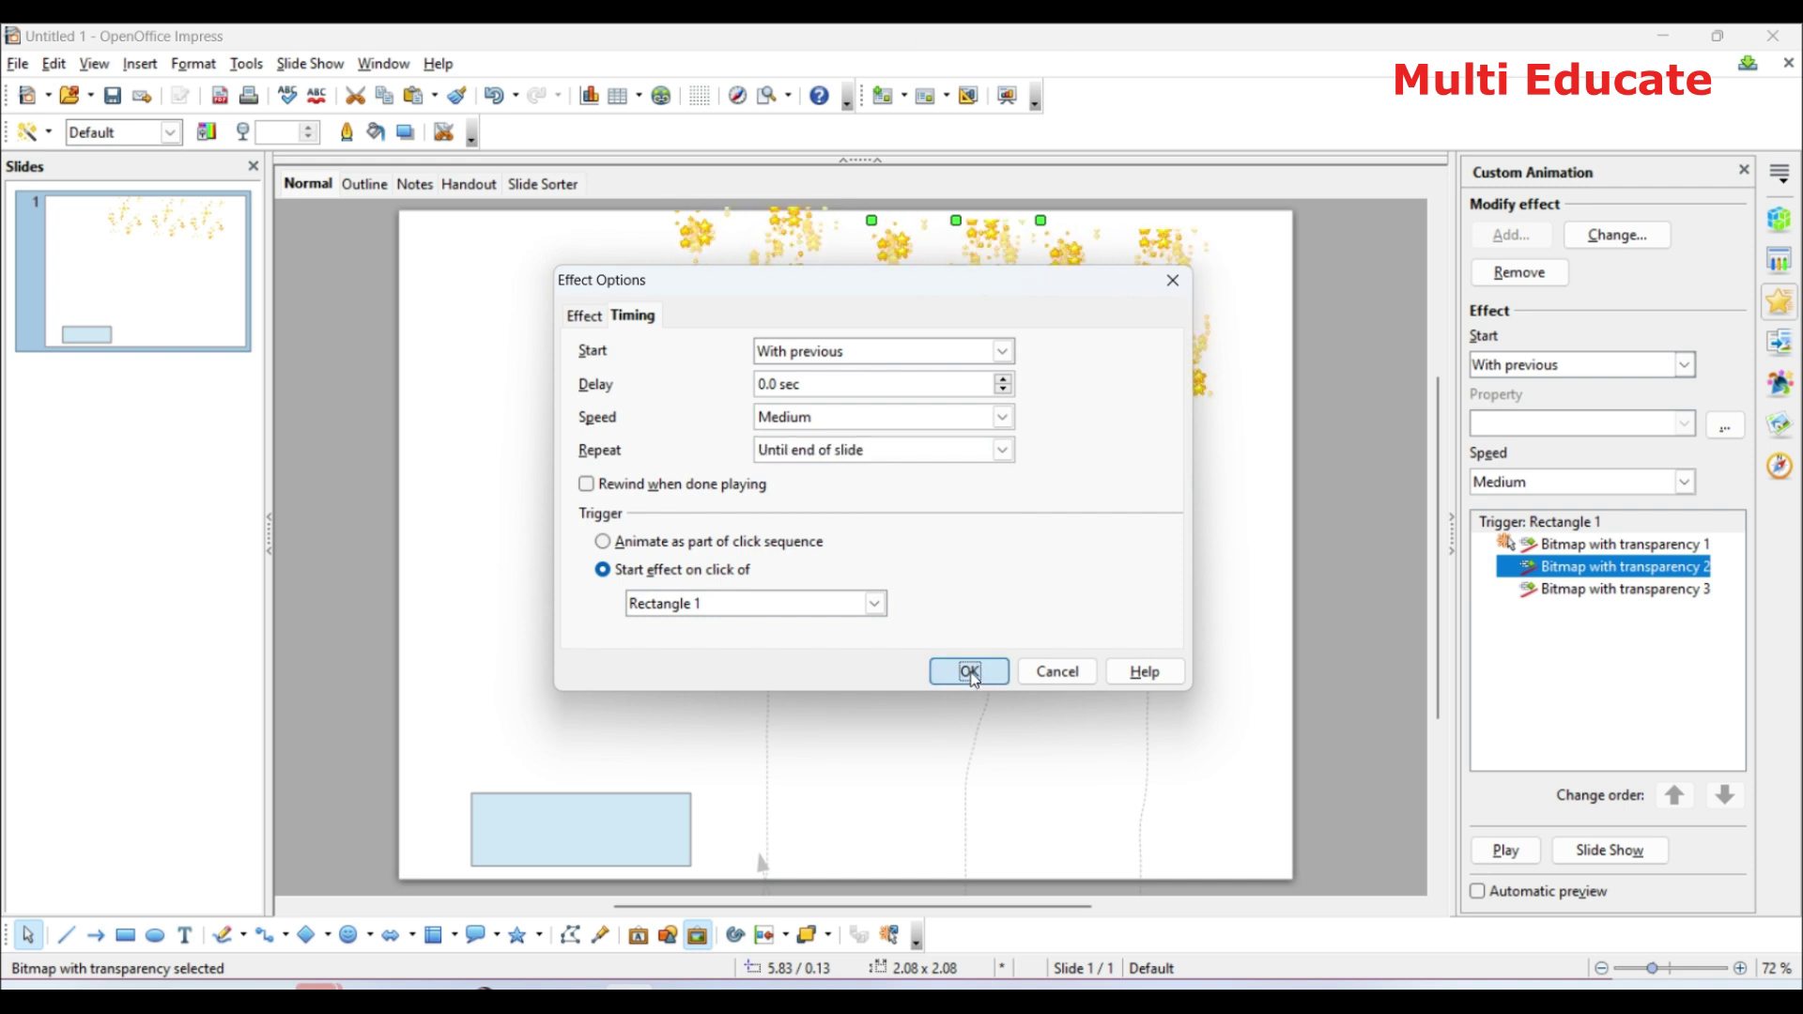
{"action": "left_click", "coordinate": [971, 672]}
Set the third stars image's motion effect to repeat until end of slide.
{"action": "left_click", "coordinate": [1611, 590]}
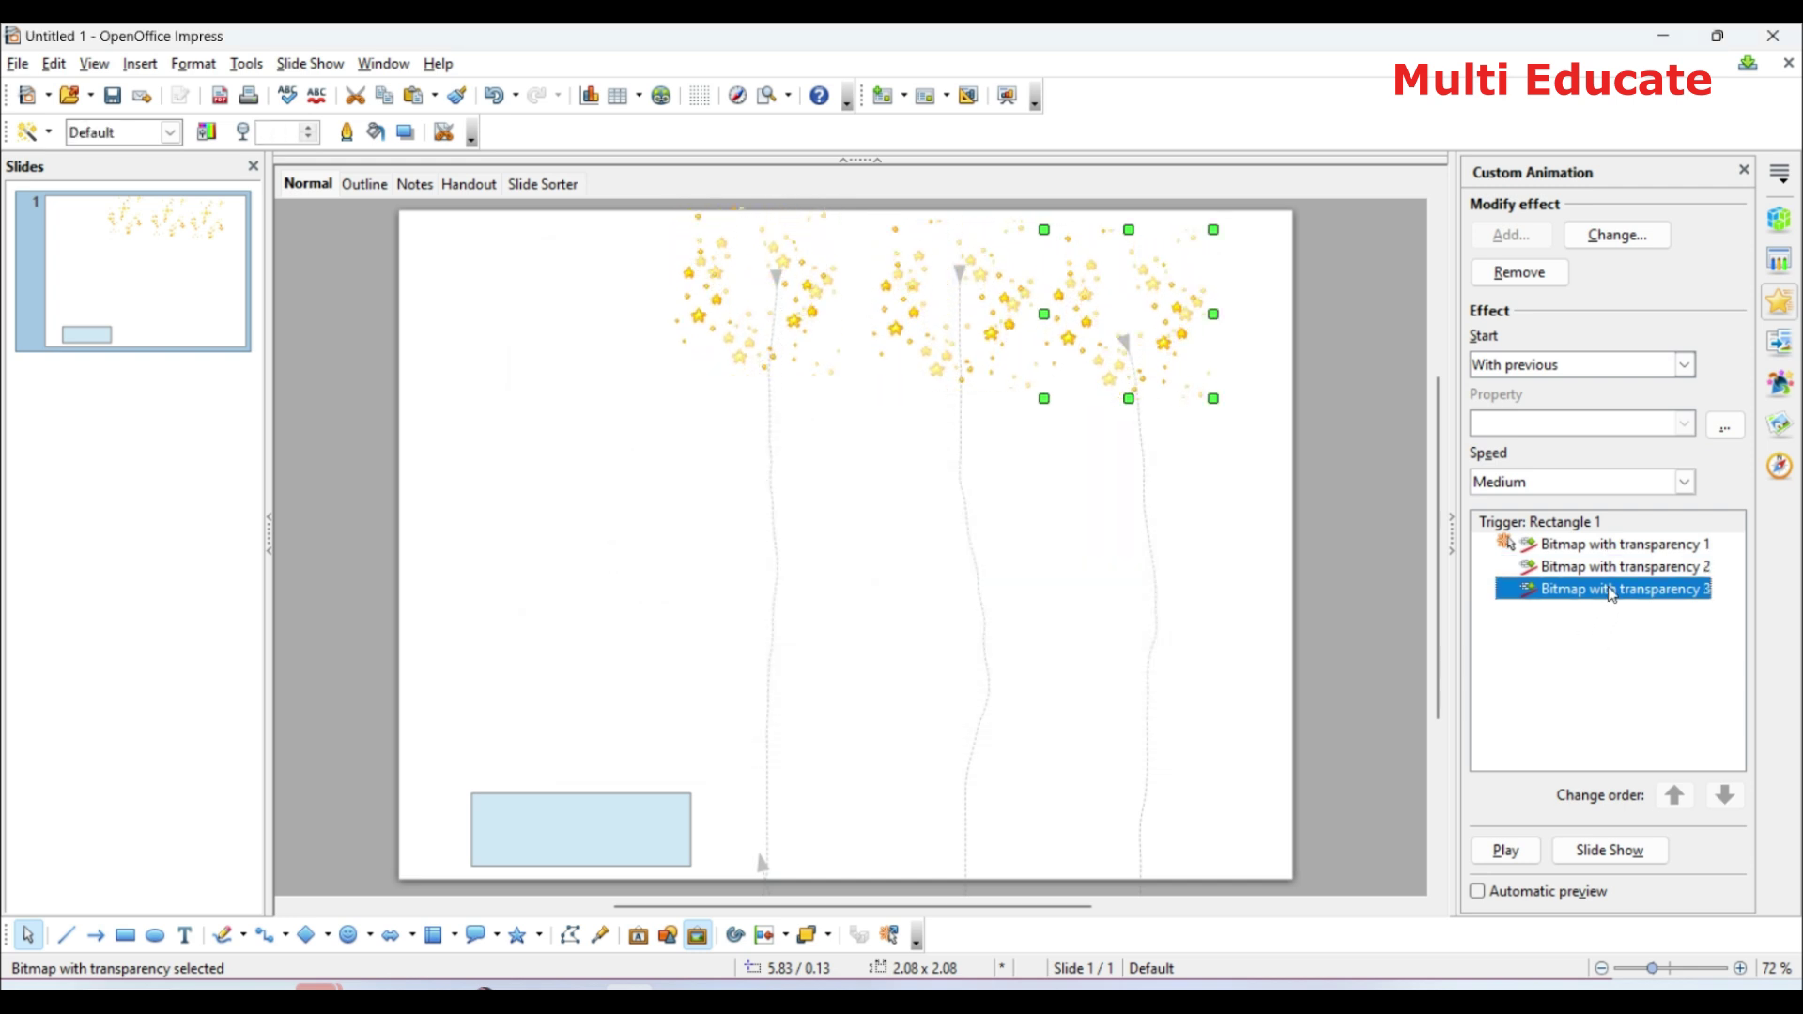
{"action": "left_click", "coordinate": [1724, 426]}
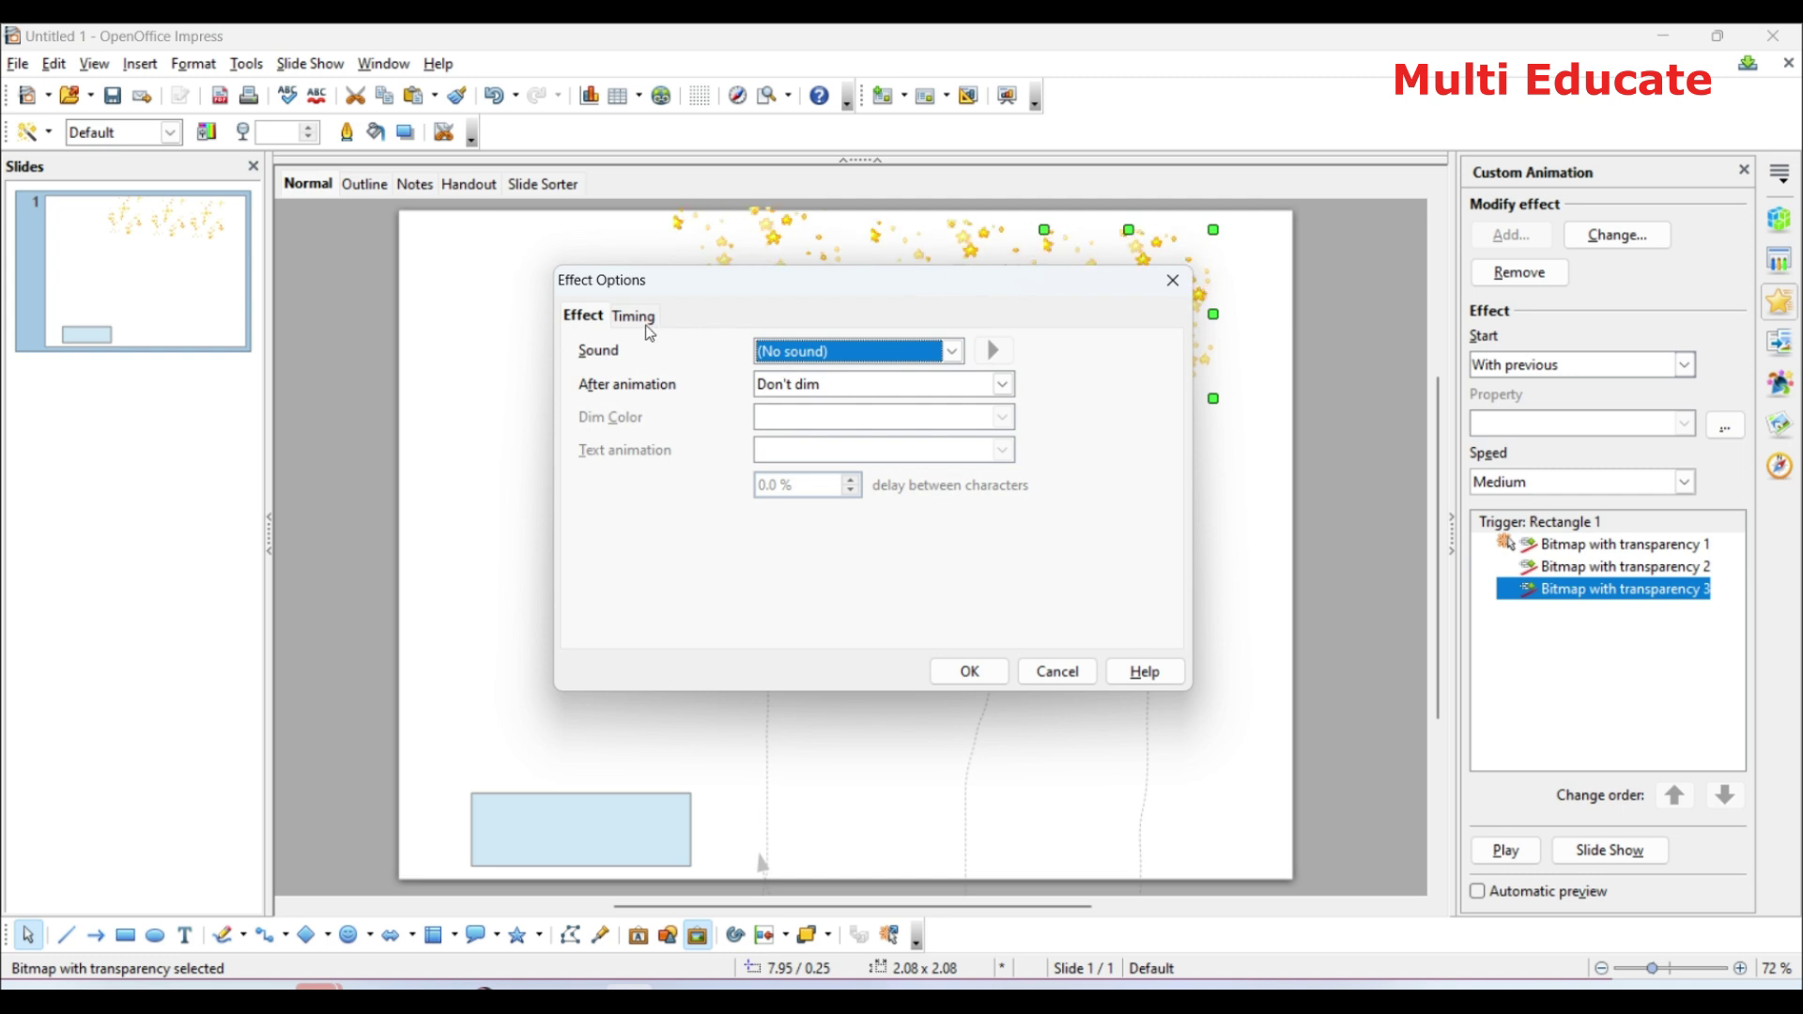
{"action": "left_click", "coordinate": [644, 317]}
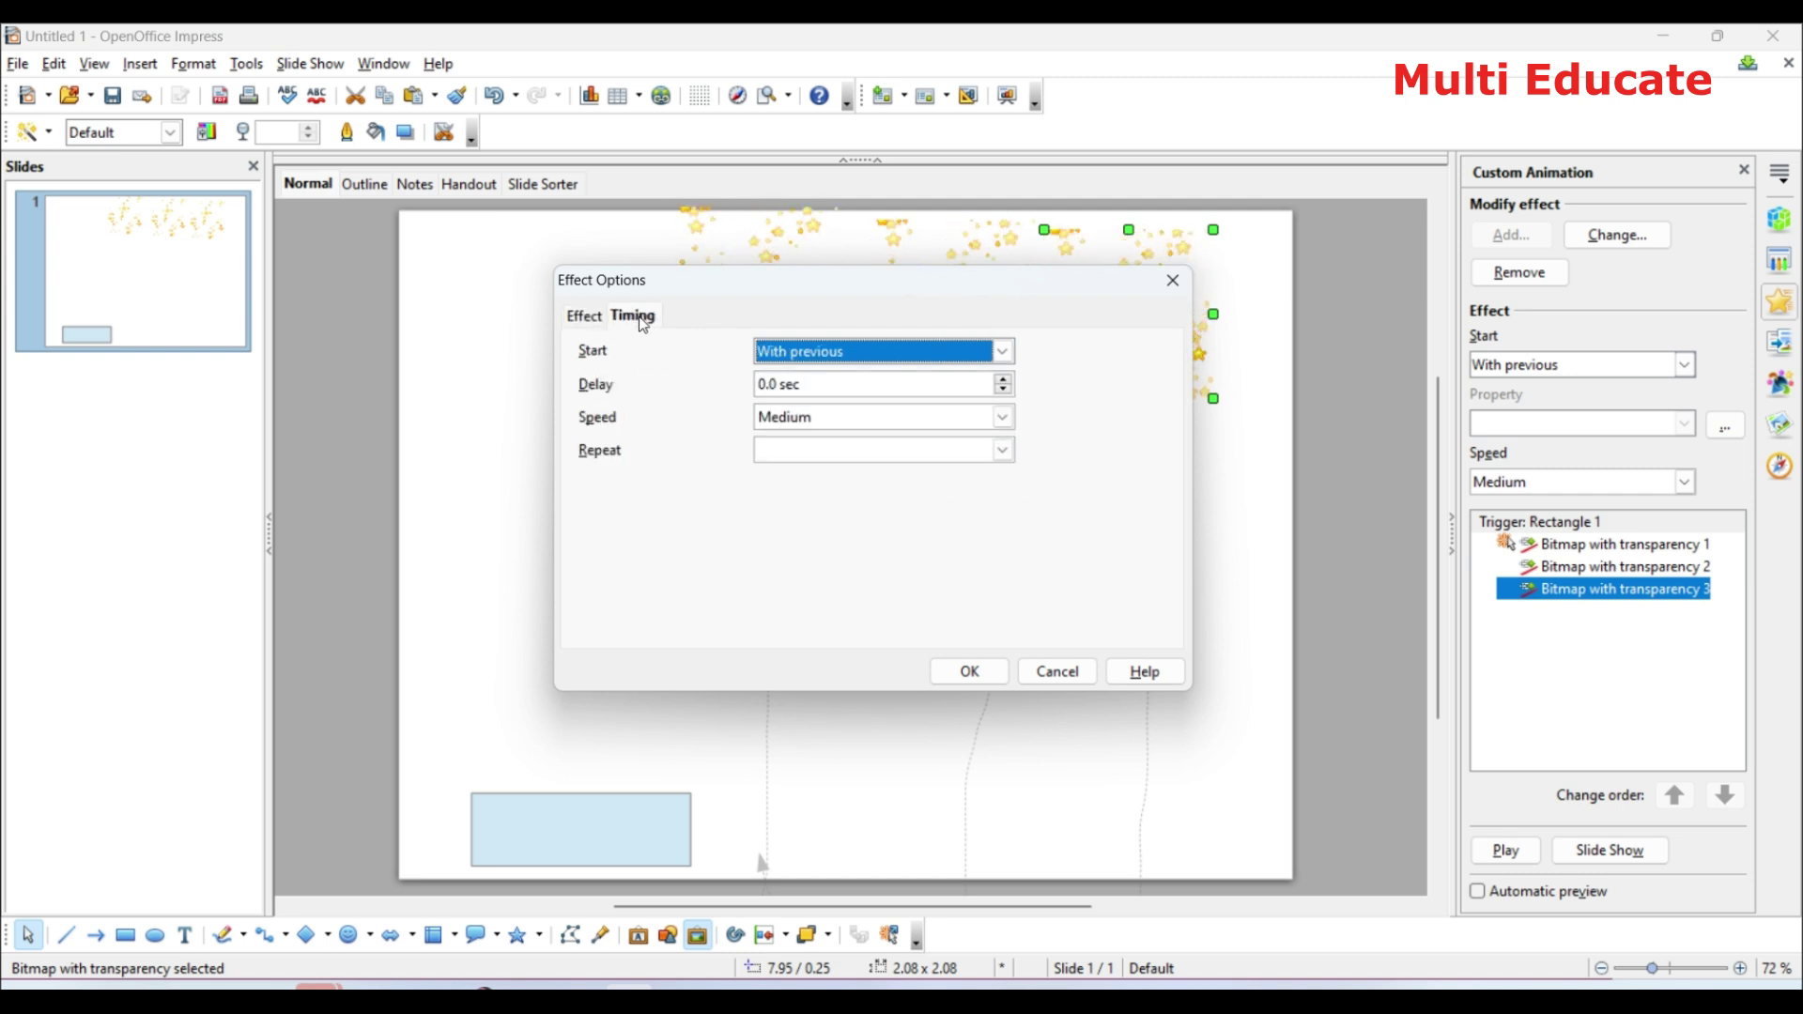
{"action": "left_click", "coordinate": [1006, 460]}
{"action": "left_click_drag", "start_coordinate": [1010, 504], "coordinate": [1009, 528]}
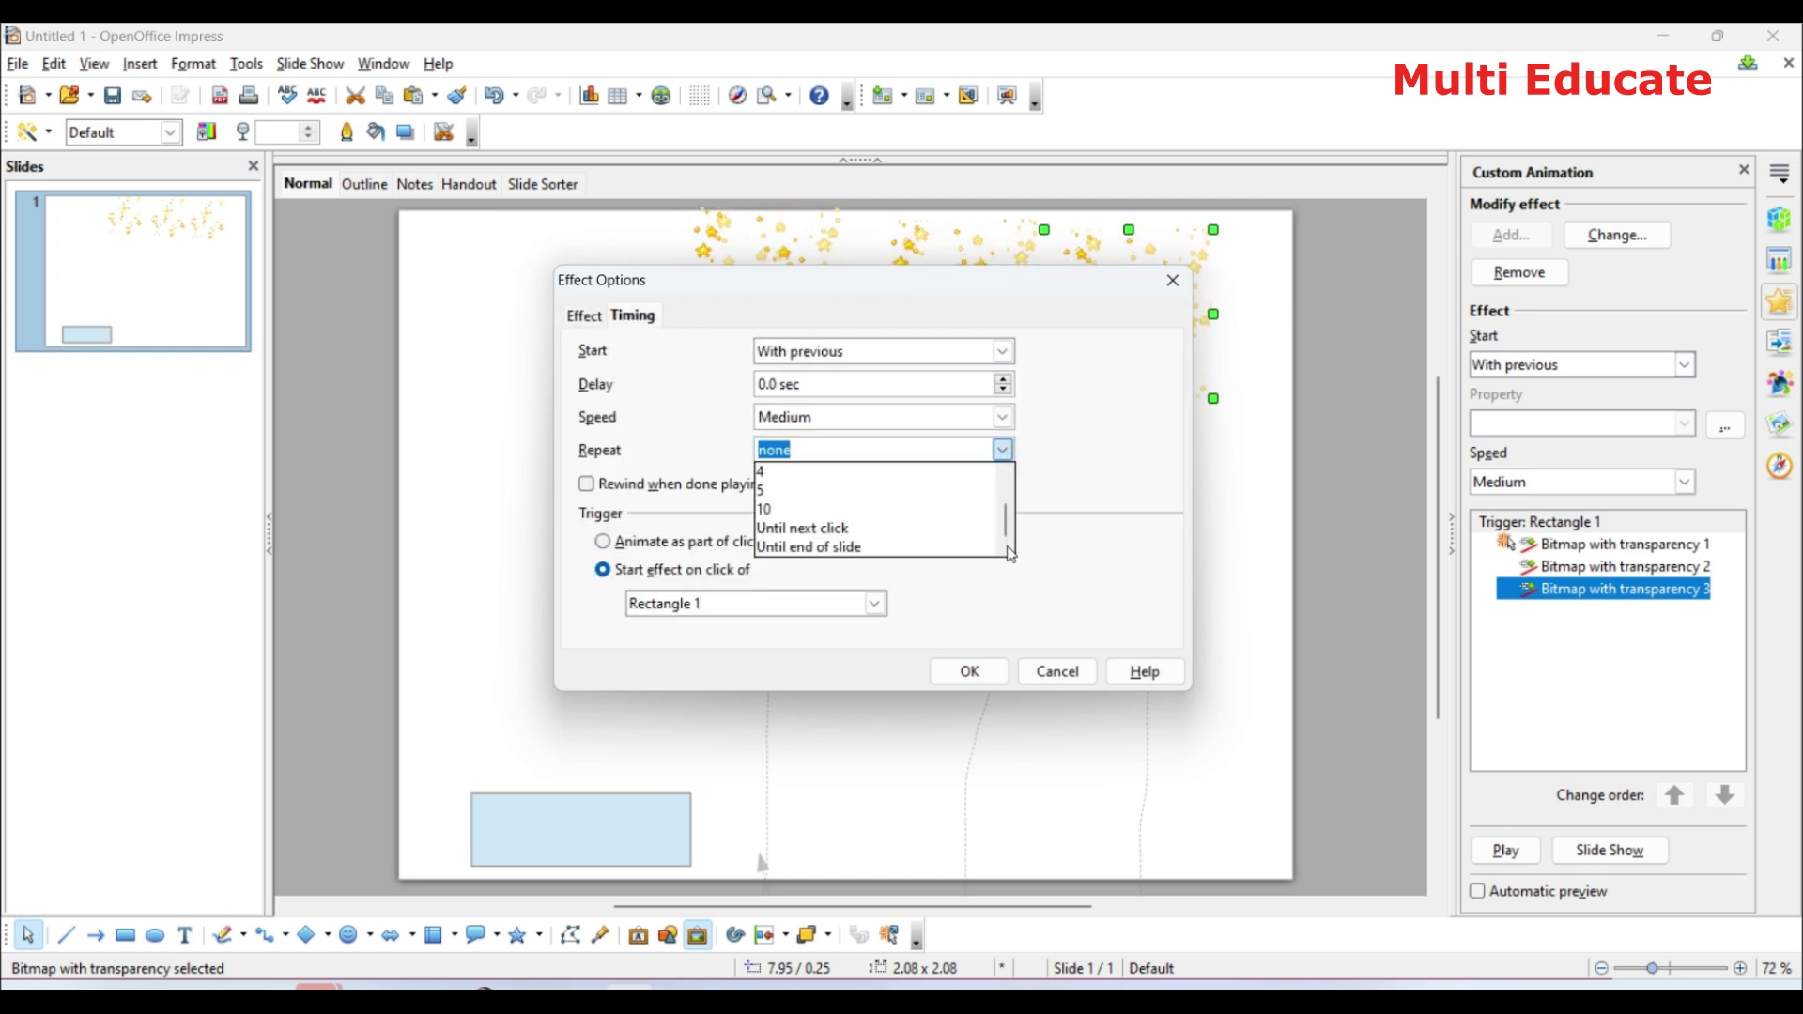
{"action": "left_click", "coordinate": [855, 548]}
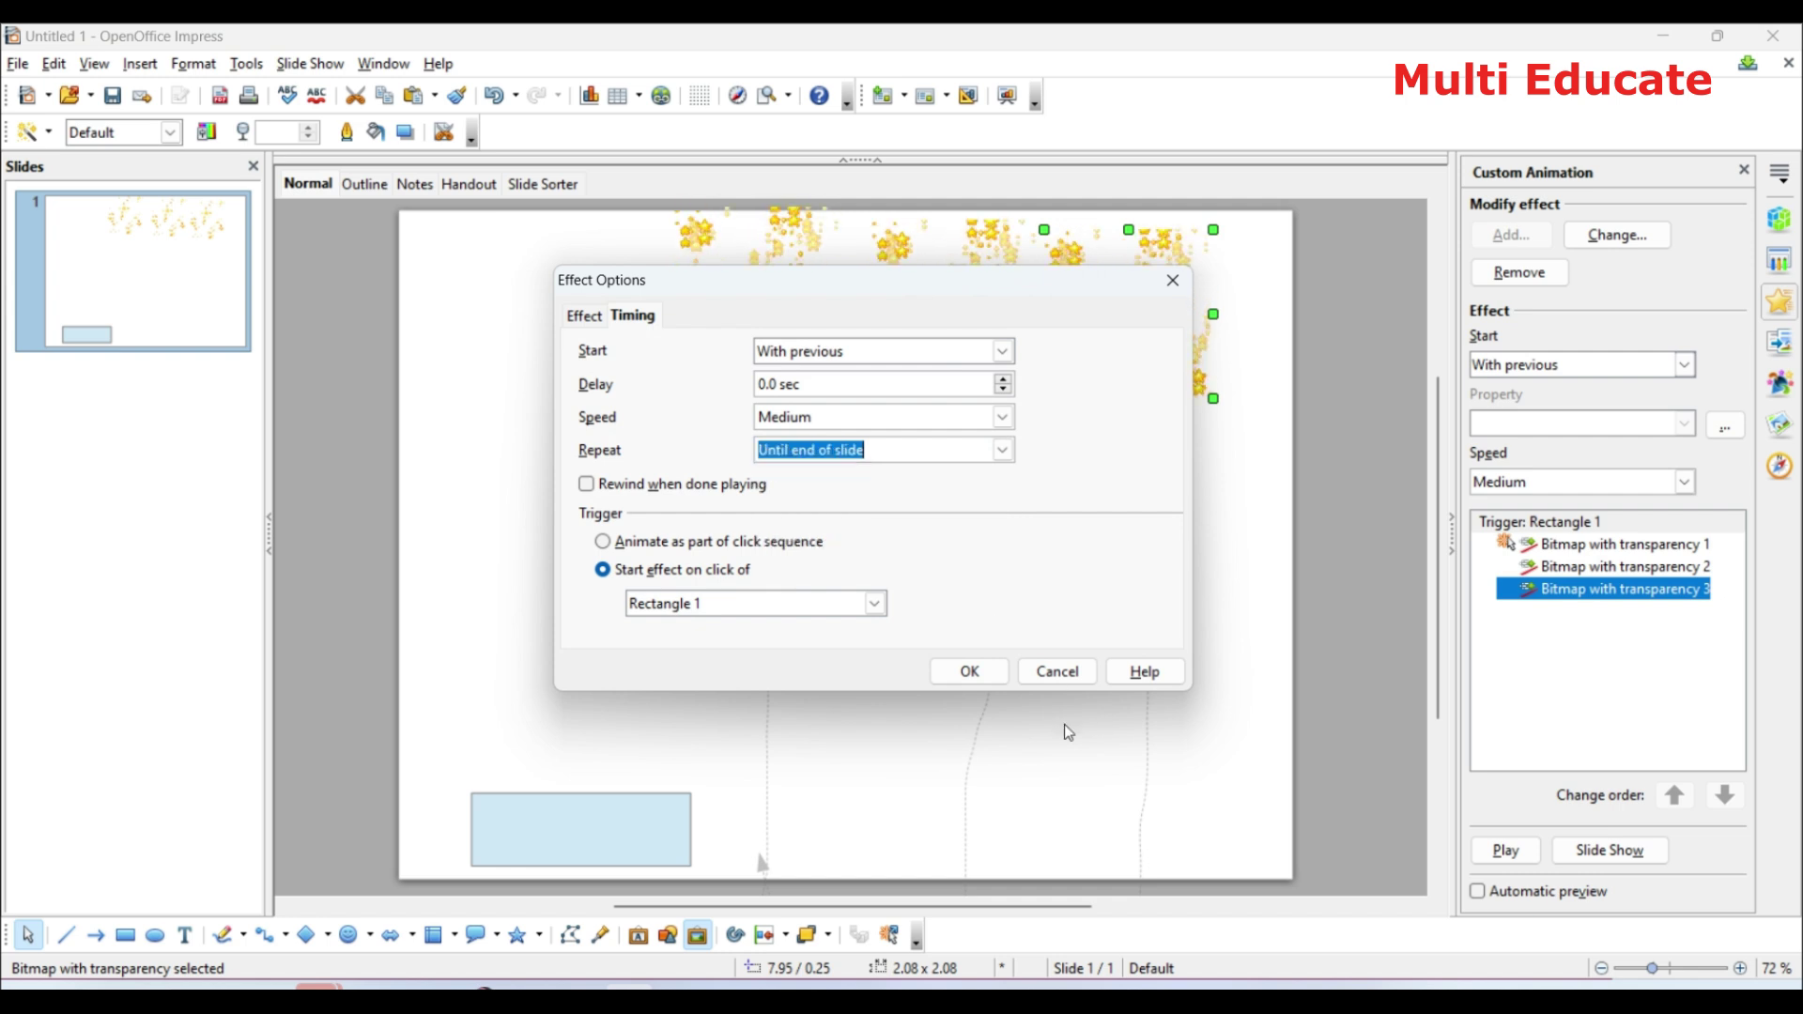
{"action": "left_click", "coordinate": [969, 672]}
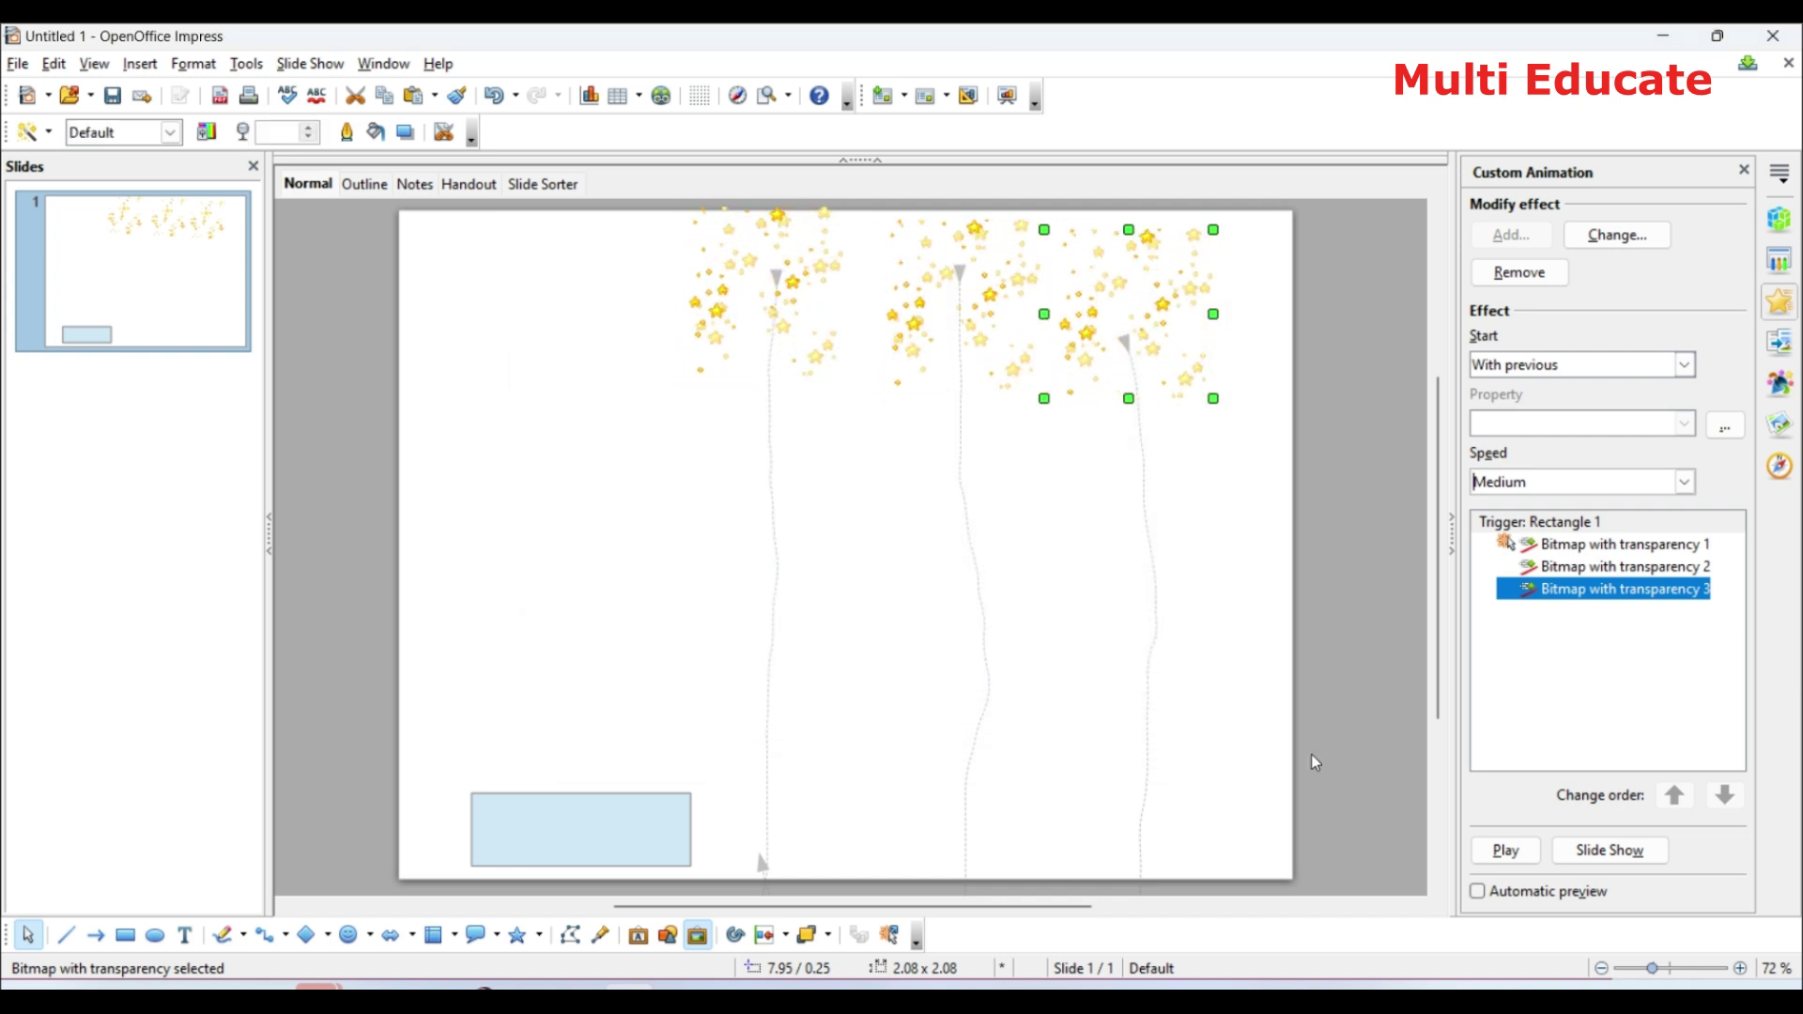